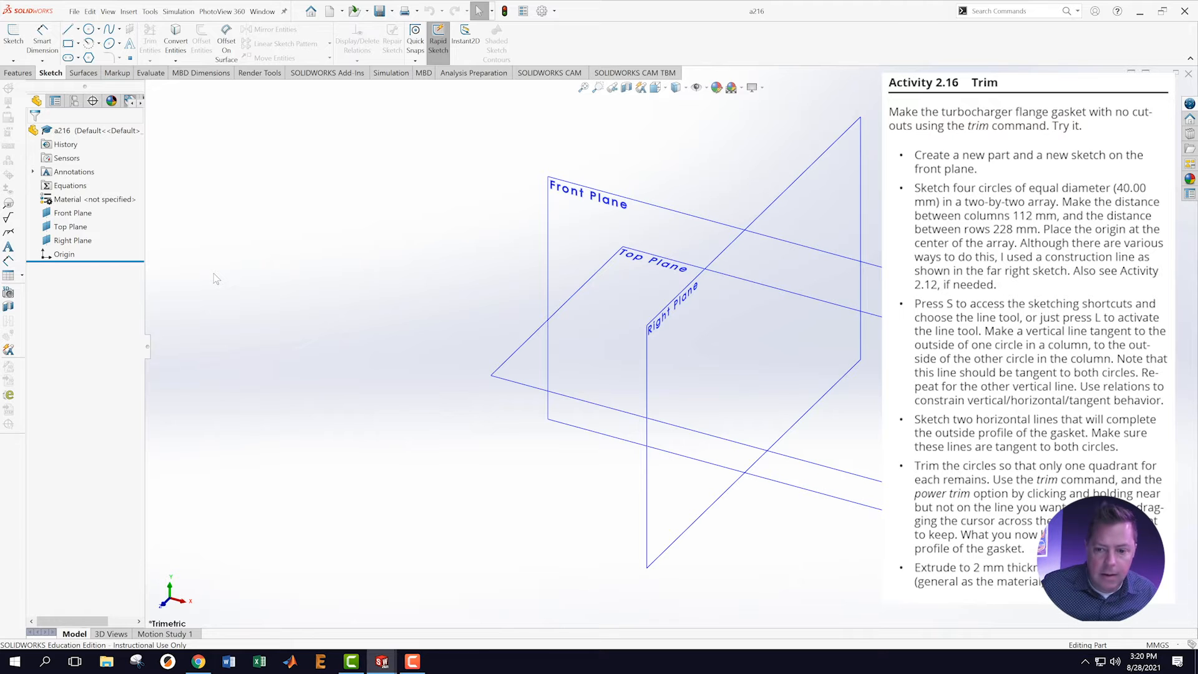
Start a sketch on the Front Plane and draw four separate circles of differing sizes, one in each quadrant around the origin
right_click(558, 192)
click(580, 181)
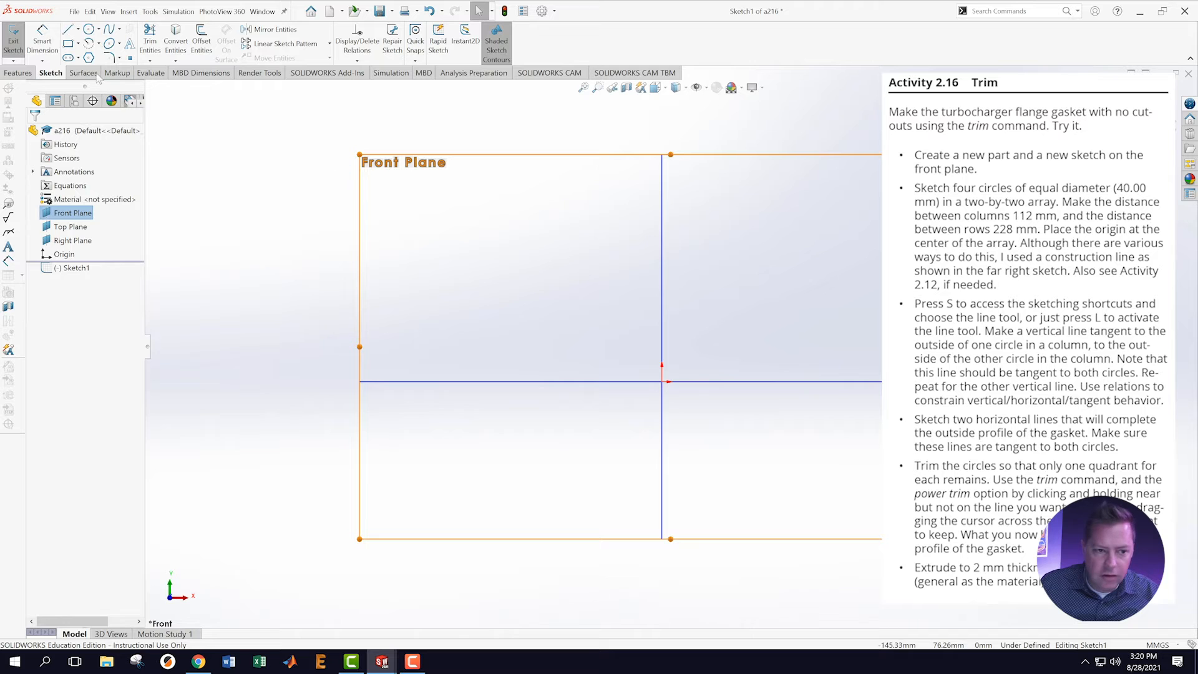
click(88, 30)
click(497, 225)
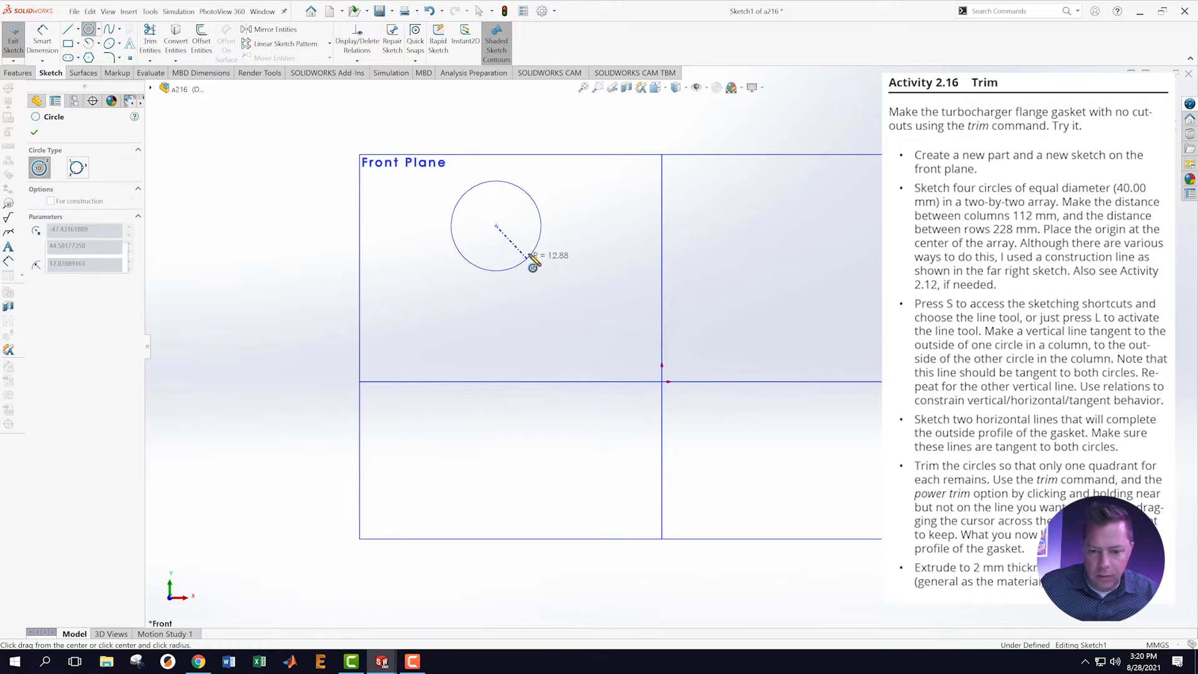
click(528, 257)
click(771, 223)
click(824, 256)
click(451, 450)
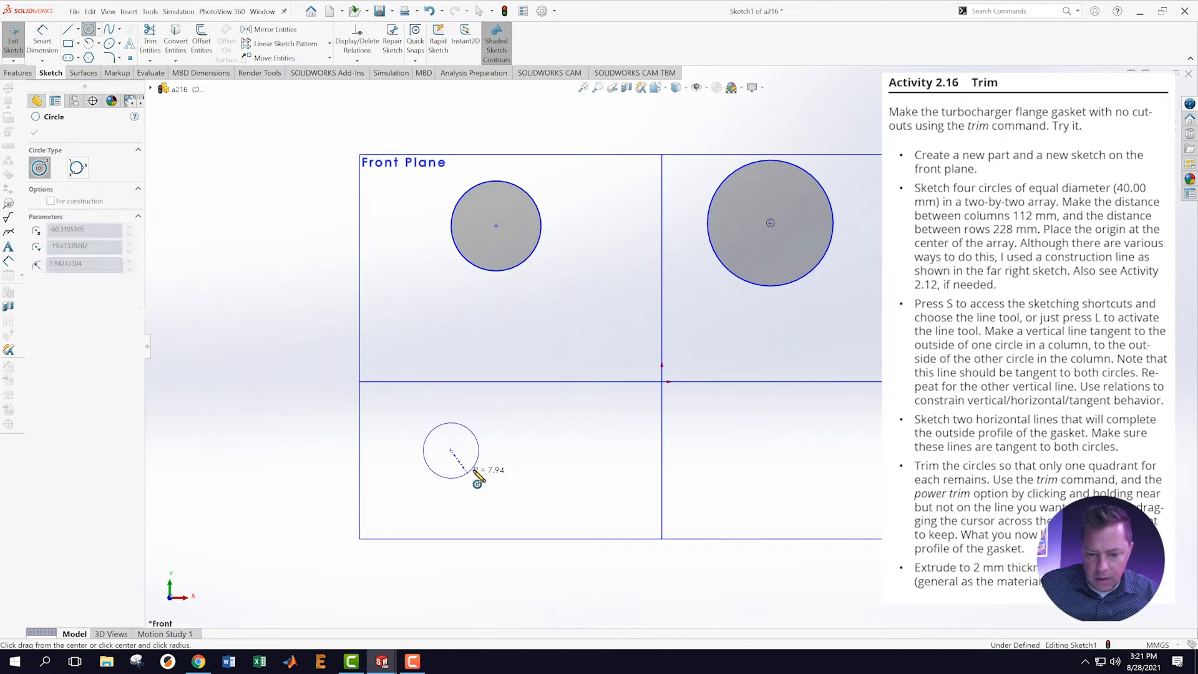
click(473, 467)
click(758, 436)
click(785, 468)
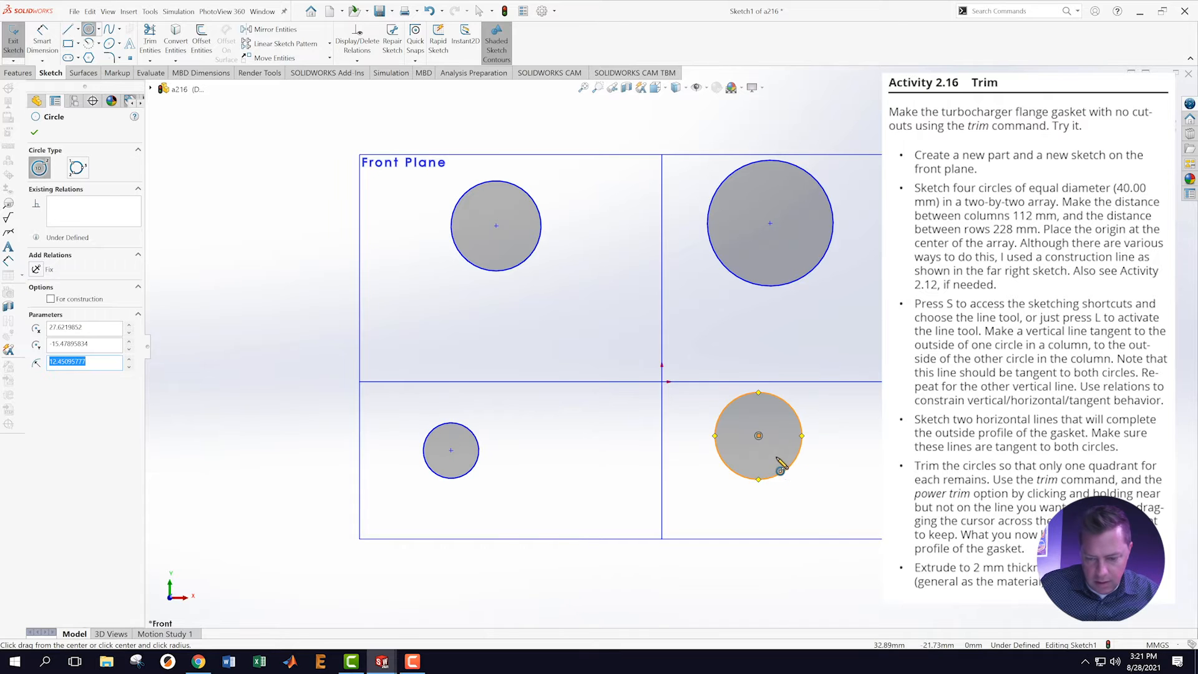
key(Escape)
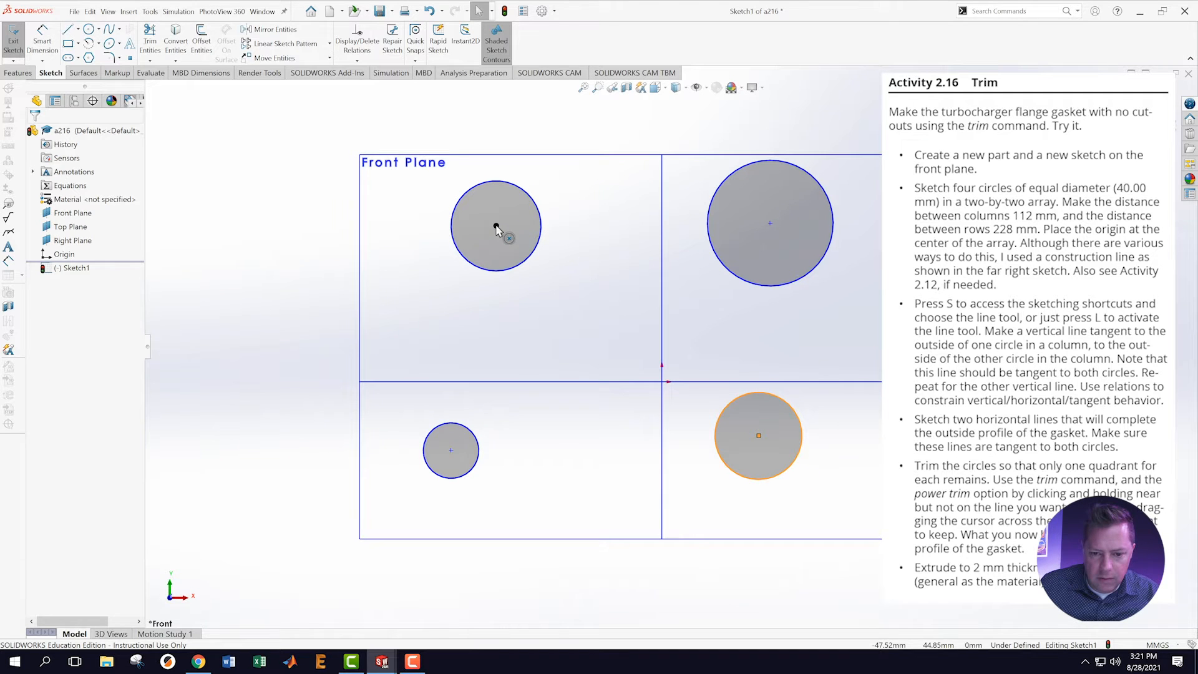
Add a vertical relation between the centers of the two circles in the left column
click(496, 227)
ctrl+click(451, 450)
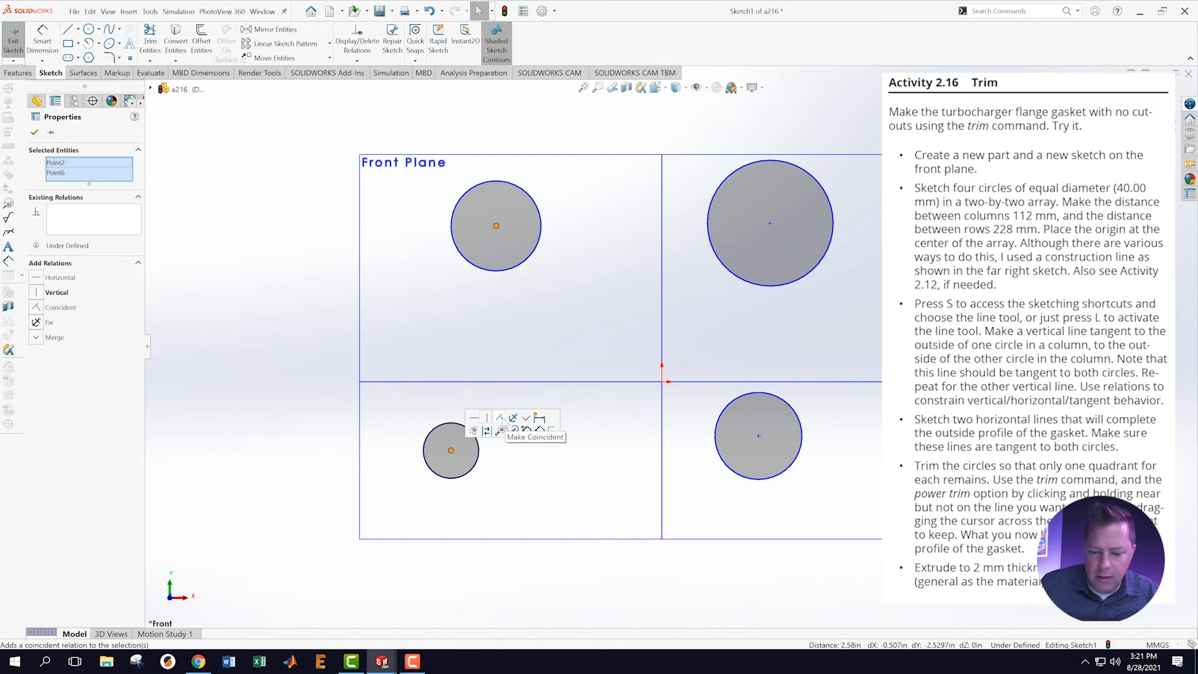
click(500, 420)
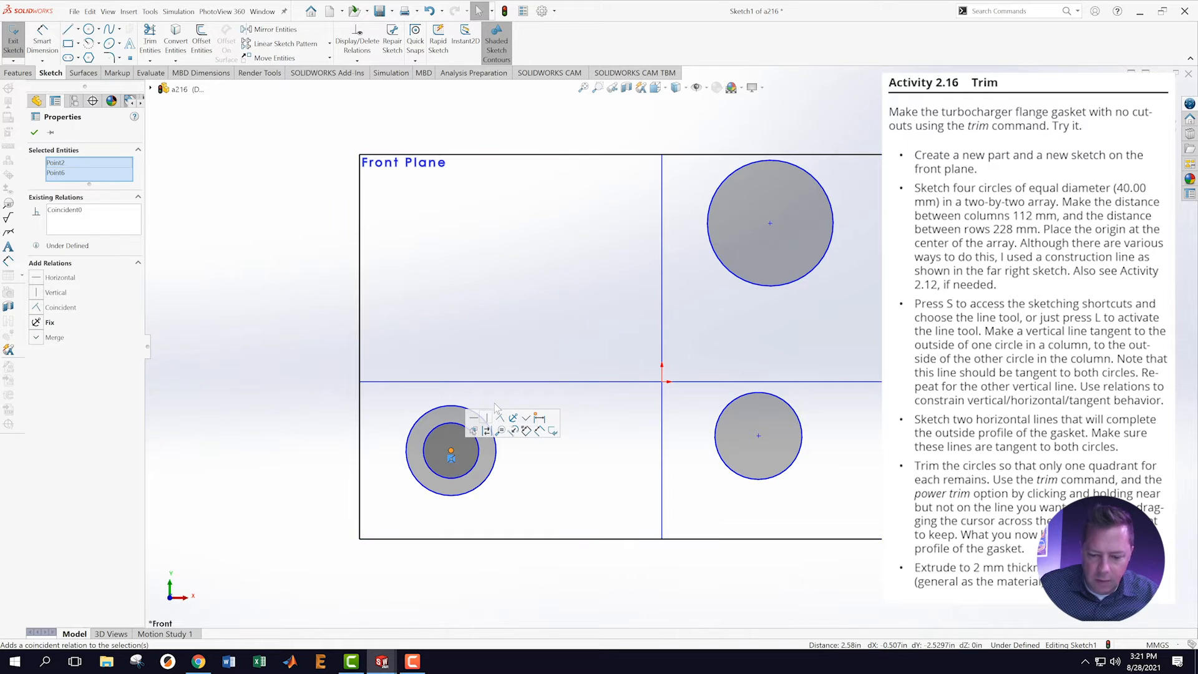
key(ctrl+z)
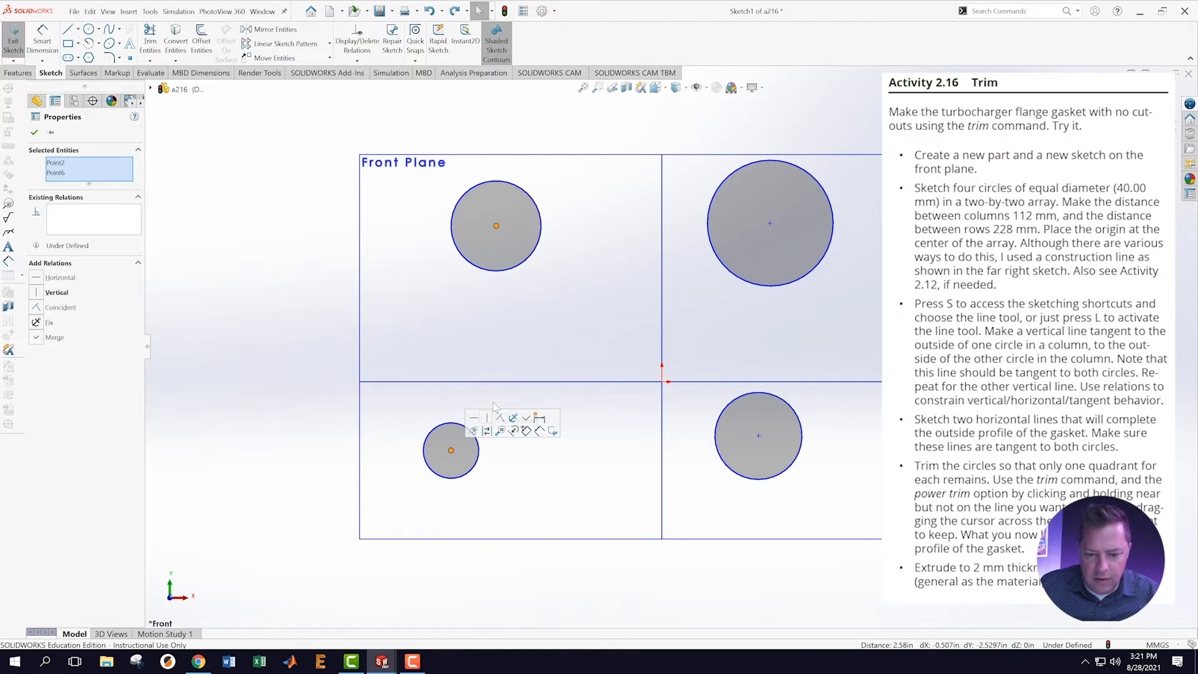
click(486, 417)
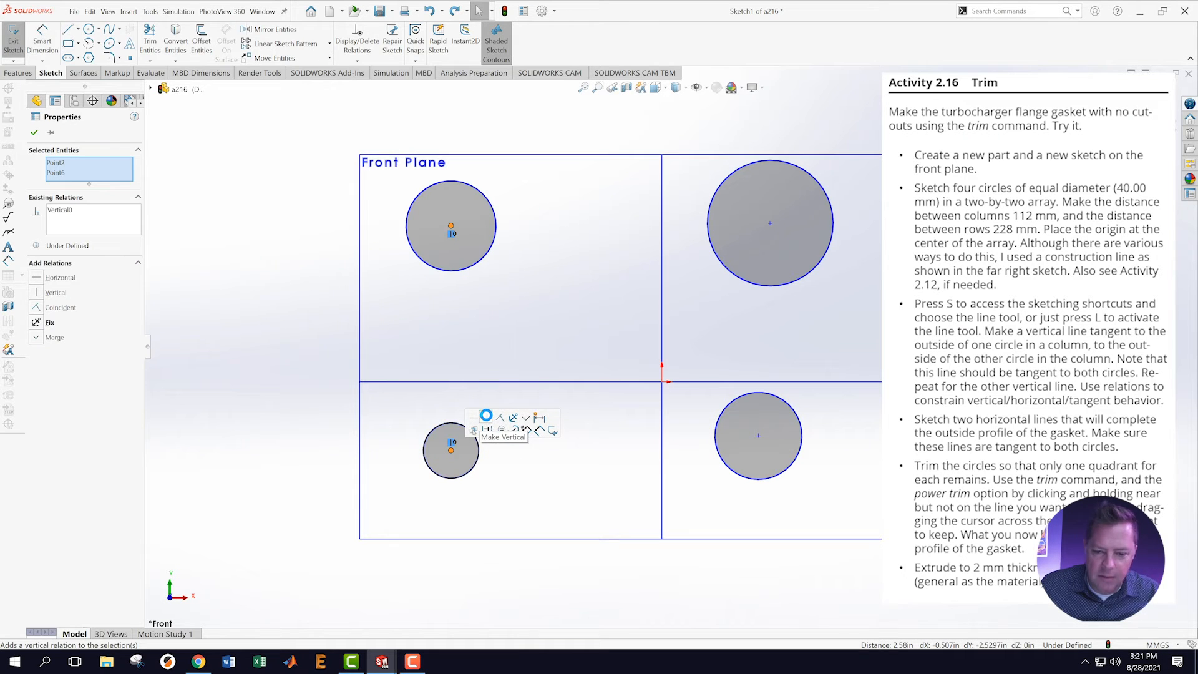
click(530, 245)
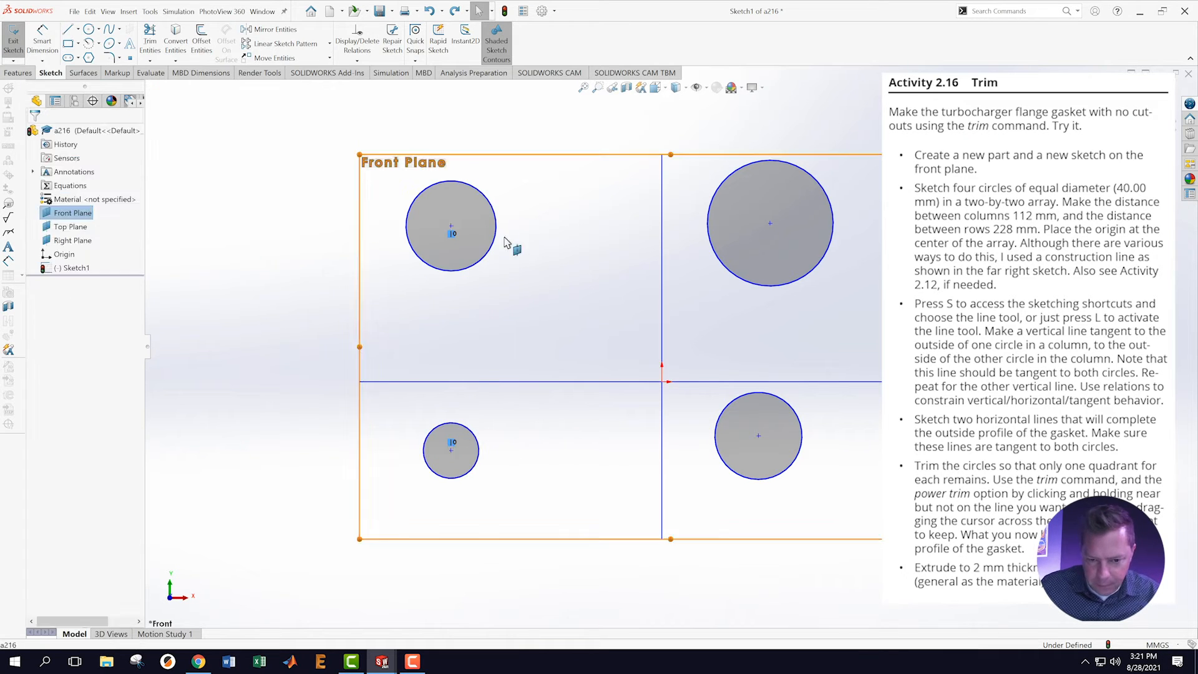
Add a horizontal relation between the centers of the two upper circles and another between the centers of the two lower circles
click(451, 227)
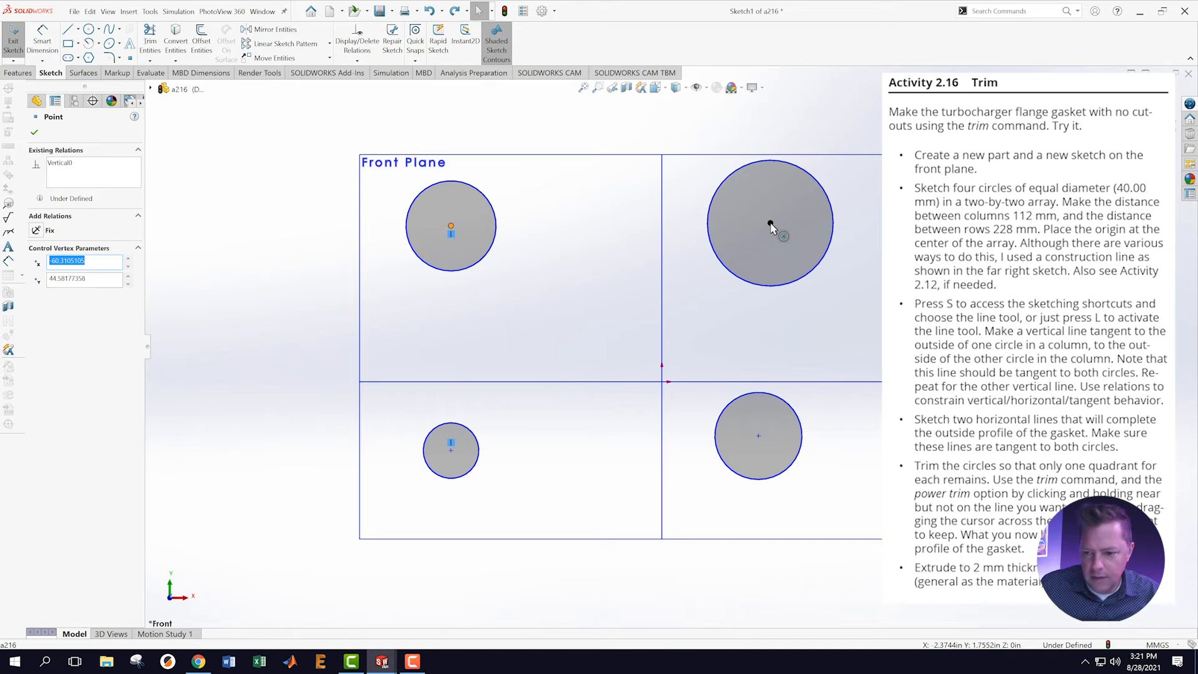
ctrl+click(771, 225)
click(792, 191)
click(610, 262)
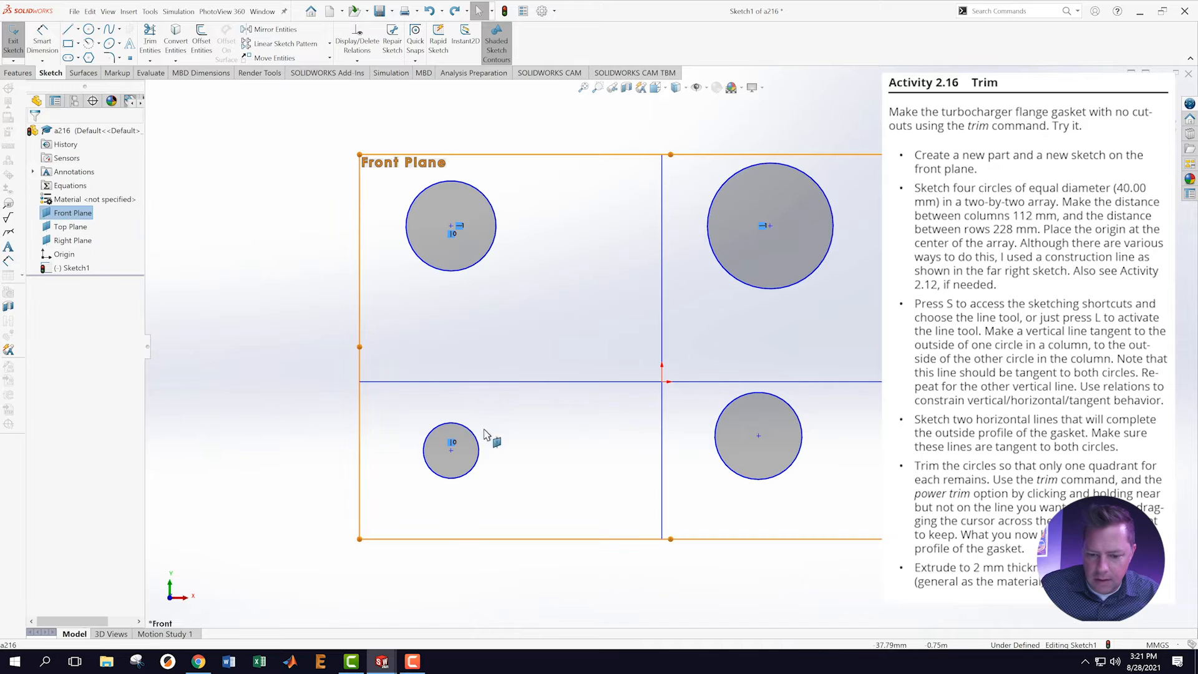
click(451, 450)
ctrl+click(758, 436)
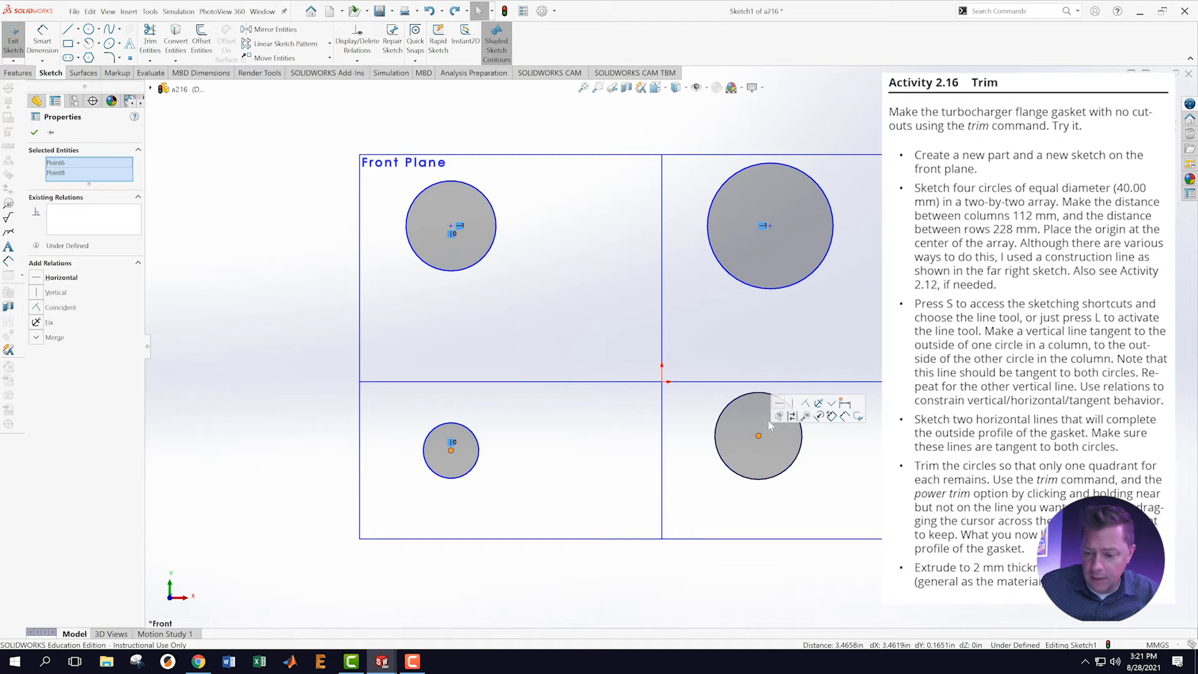
click(780, 405)
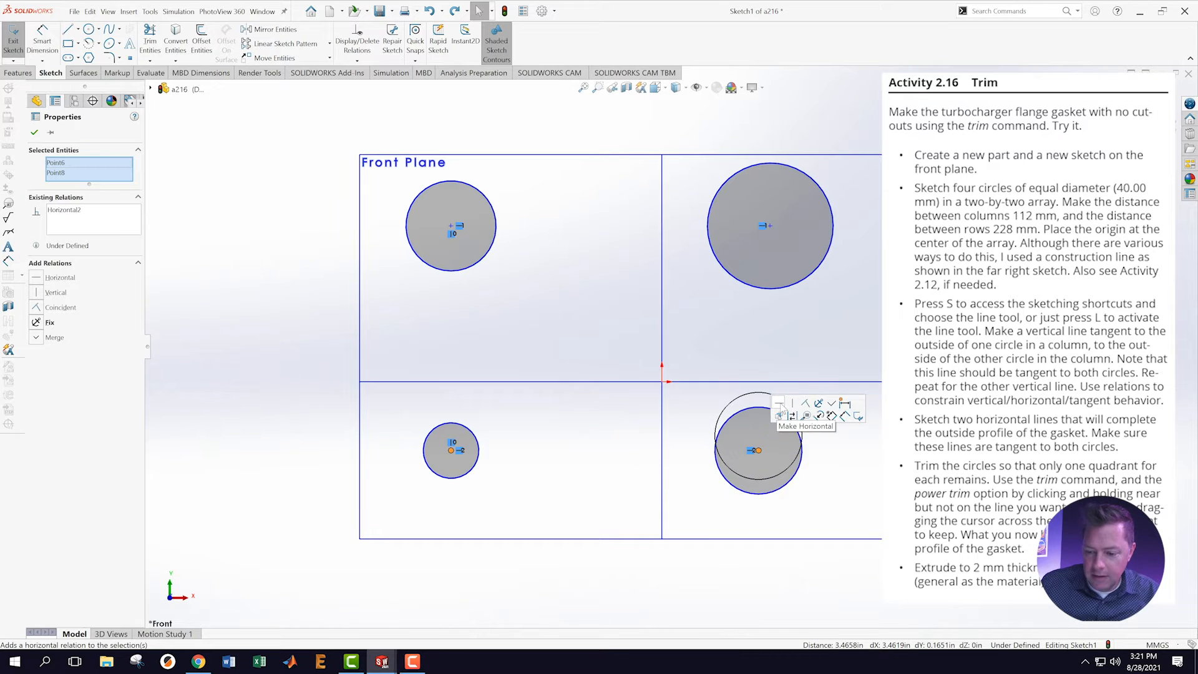
click(789, 262)
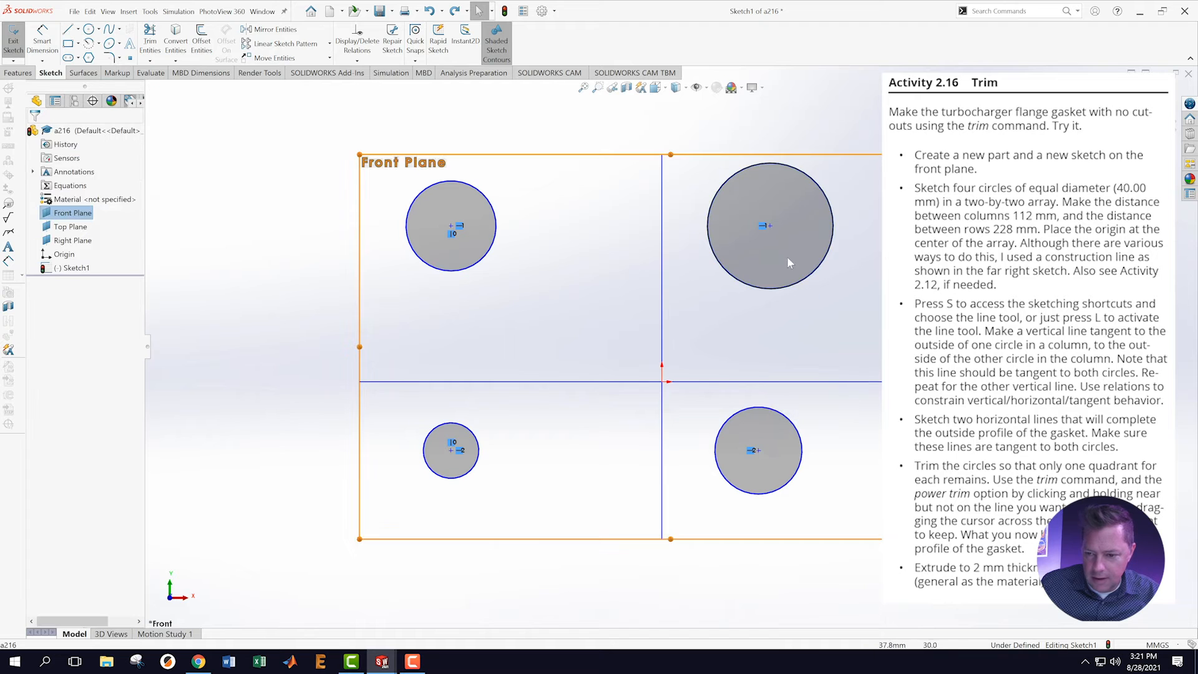
Add a vertical relation between the centers of the two circles in the right column
click(770, 226)
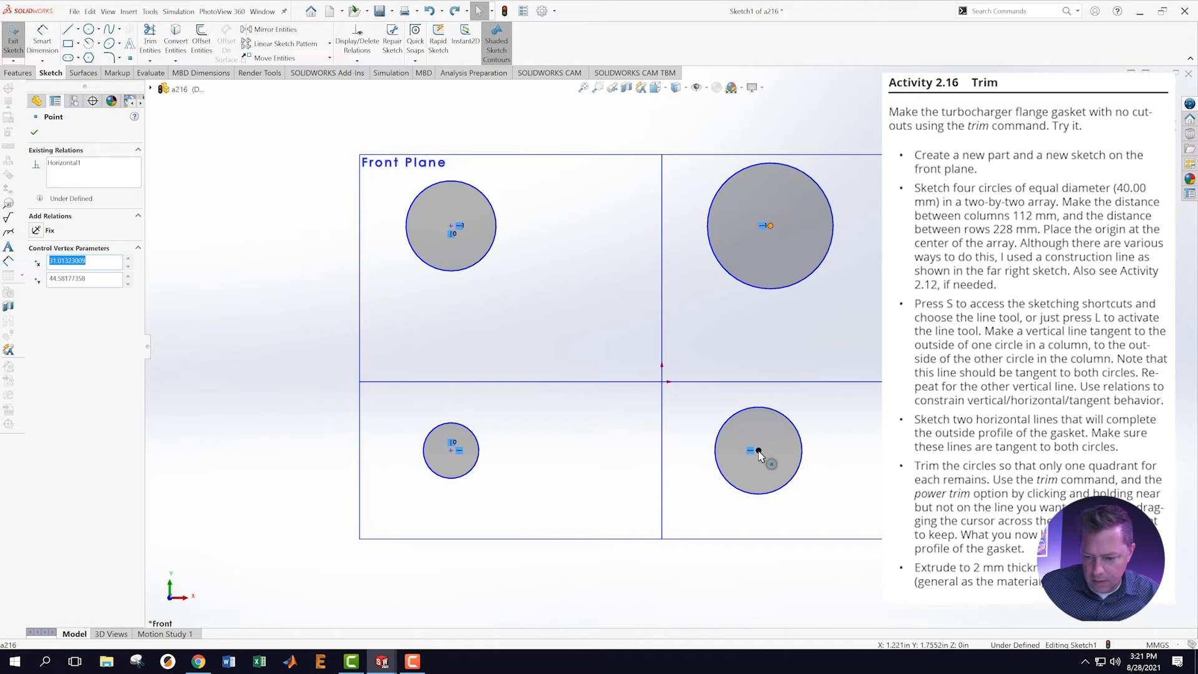
ctrl+click(754, 451)
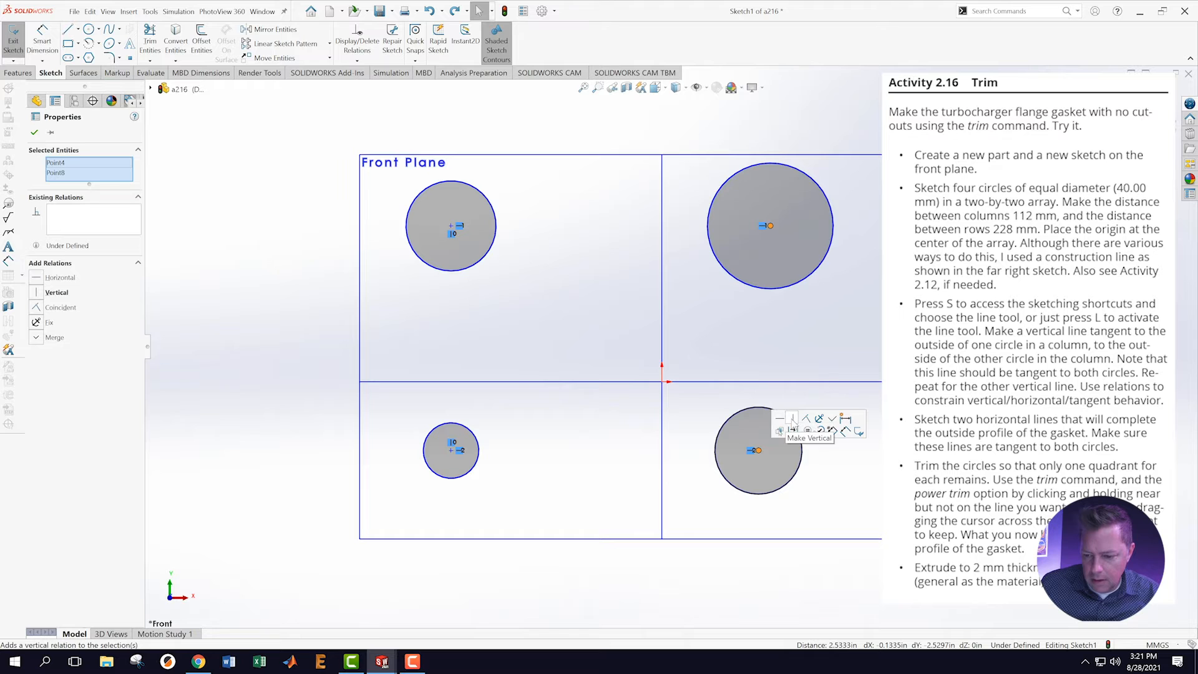
click(793, 418)
click(805, 340)
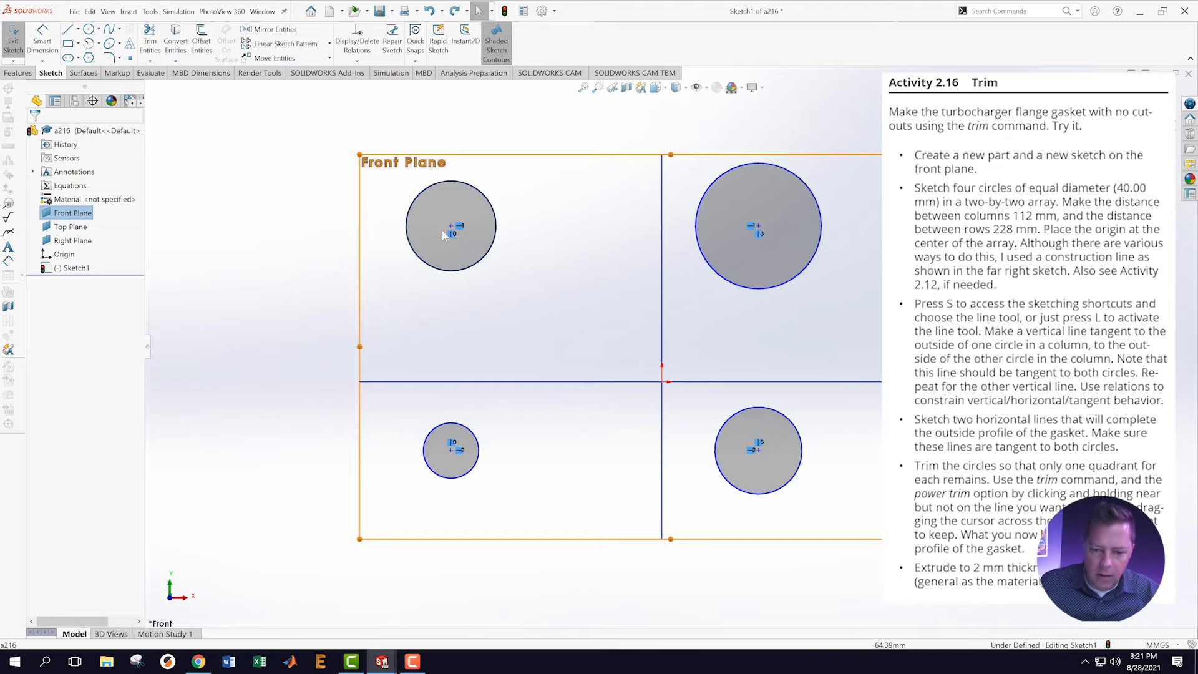
Add an equal relation to all four circles so they share the same size
click(487, 260)
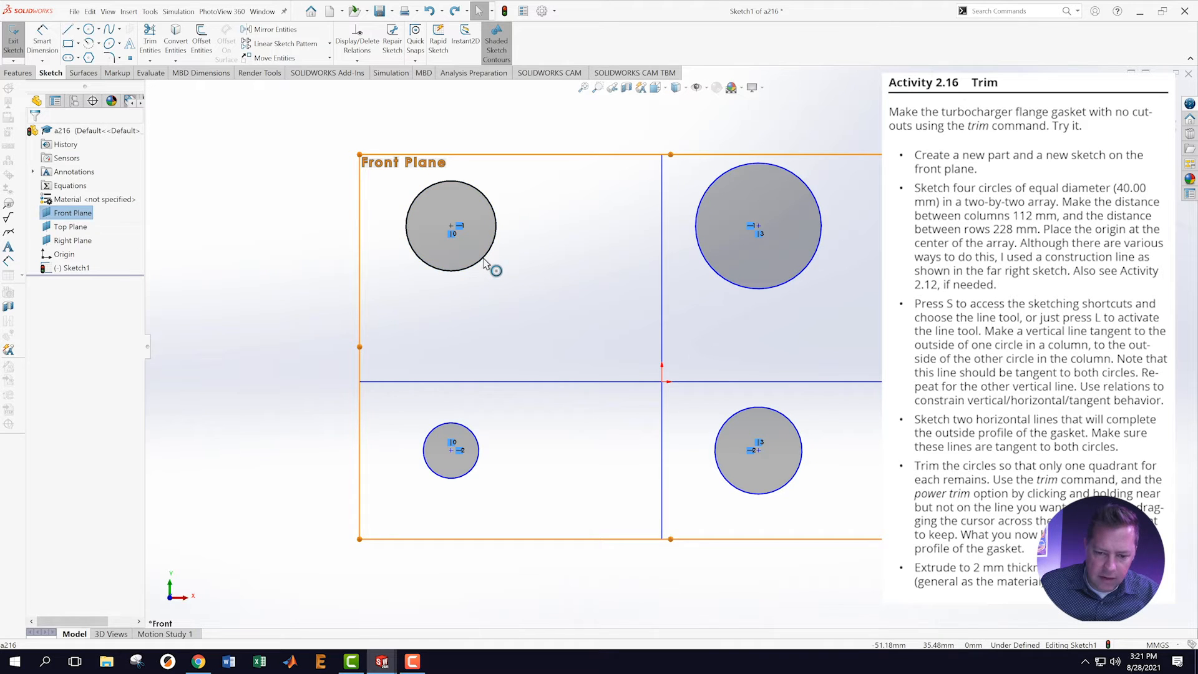
ctrl+click(732, 286)
ctrl+click(727, 430)
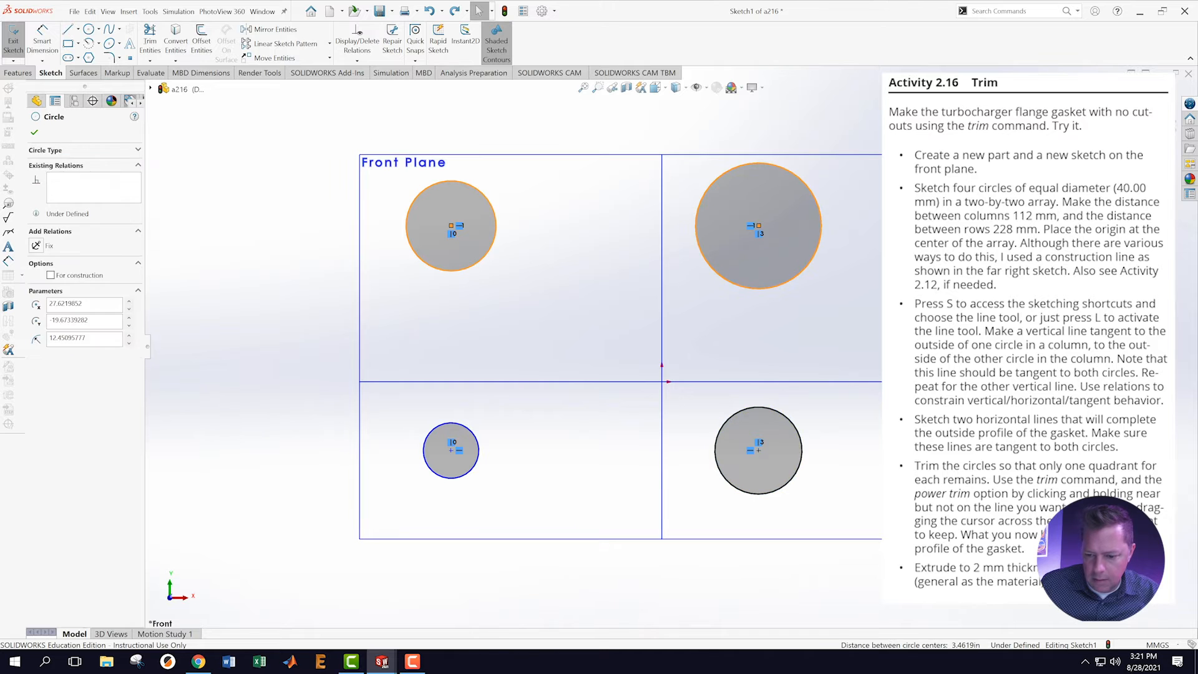
ctrl+click(469, 432)
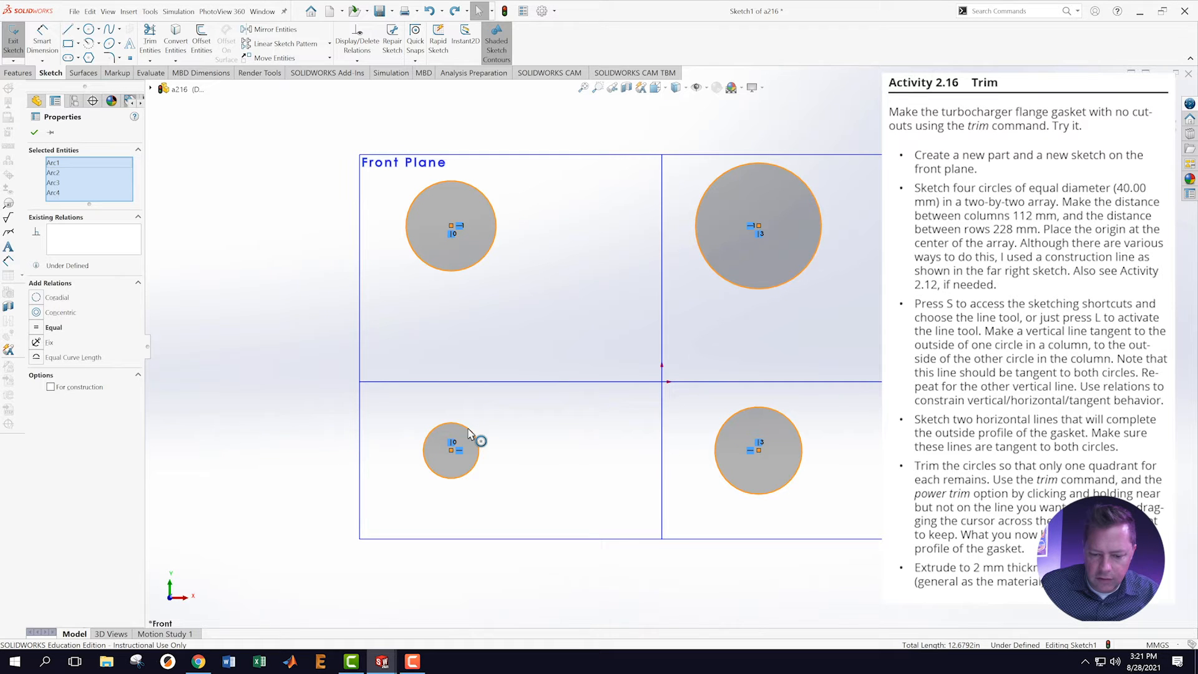
click(514, 409)
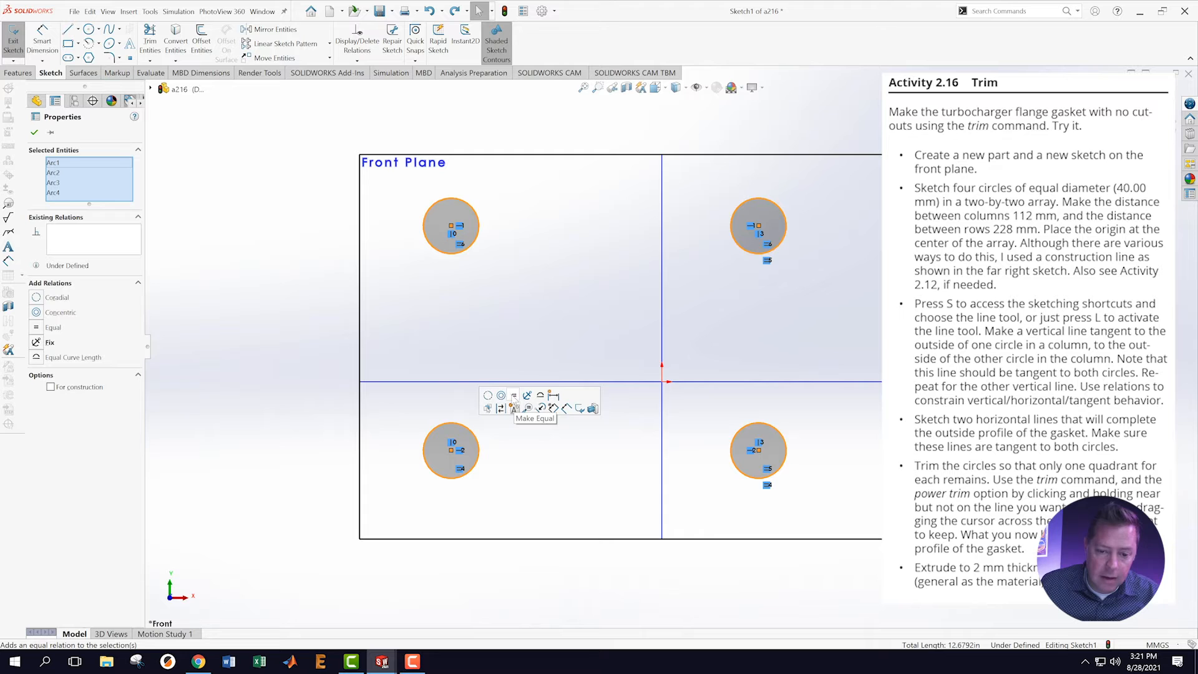
Dimension the upper-left circle's diameter as 40 mm
key(d)
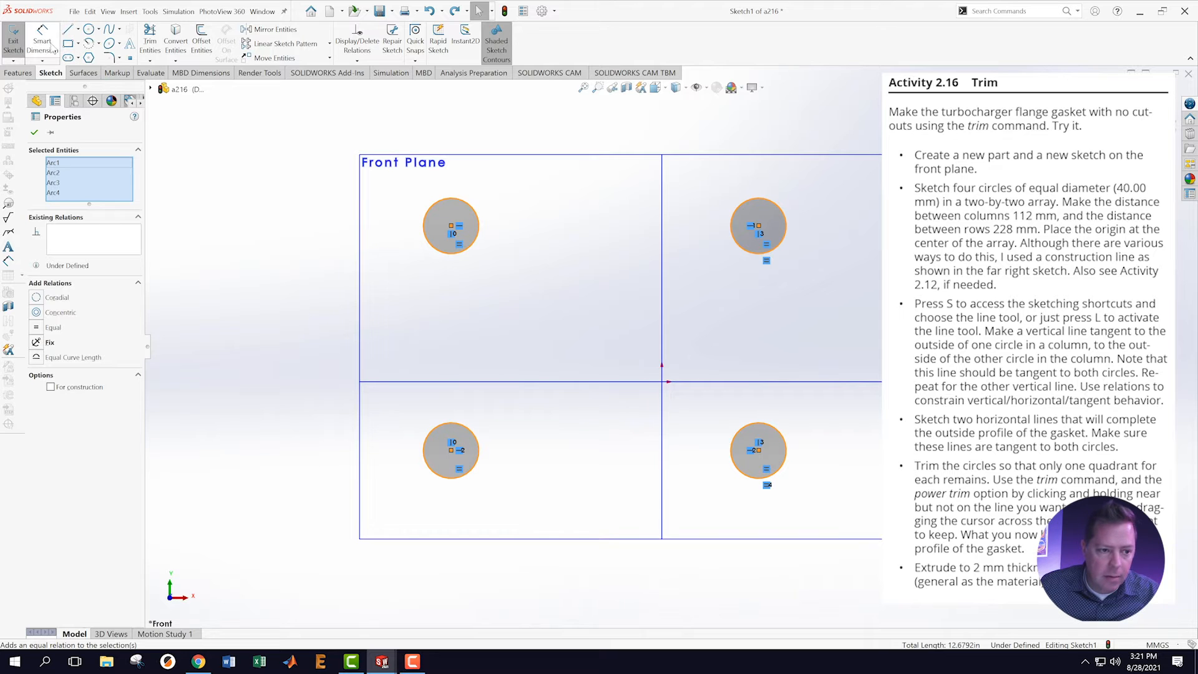
click(477, 216)
click(506, 177)
text(40)
key(Return)
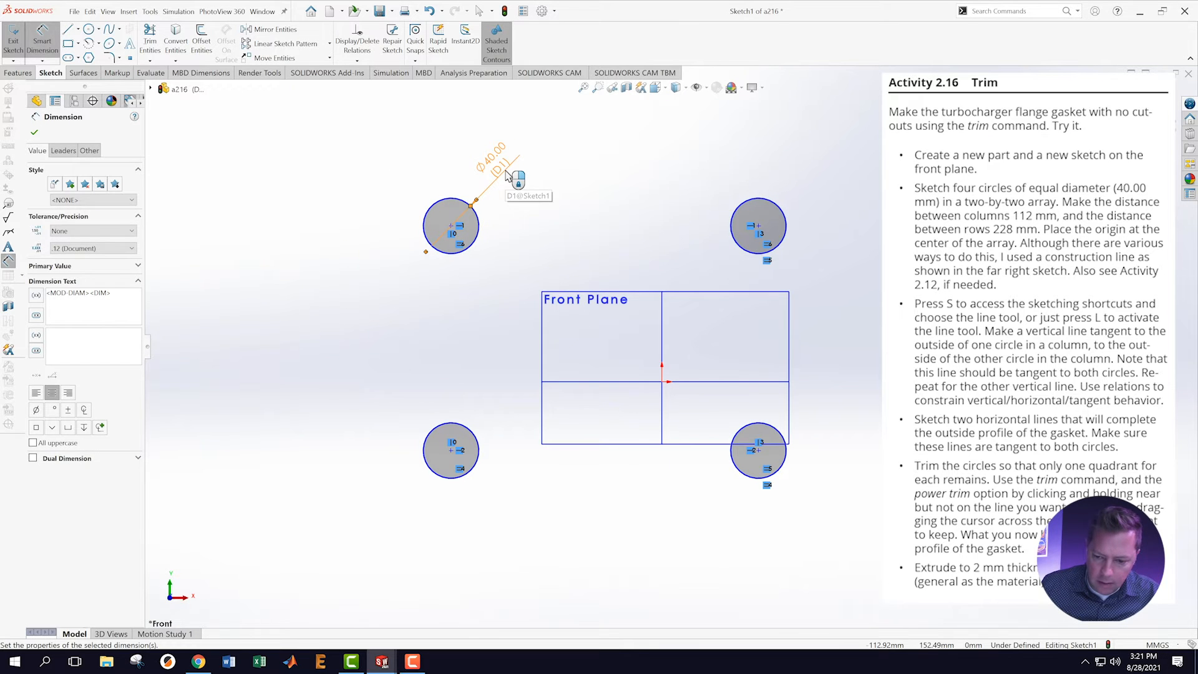
Dimension the horizontal distance between the centers of the two upper circles as 112 mm
click(451, 227)
click(759, 227)
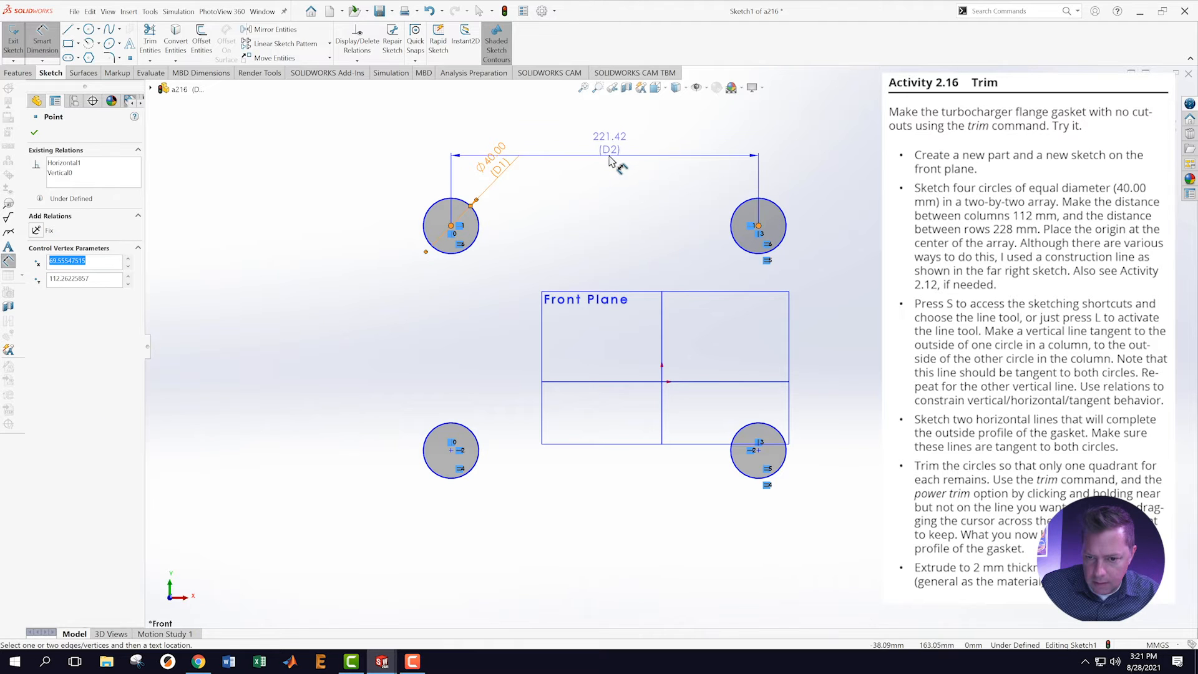
click(606, 156)
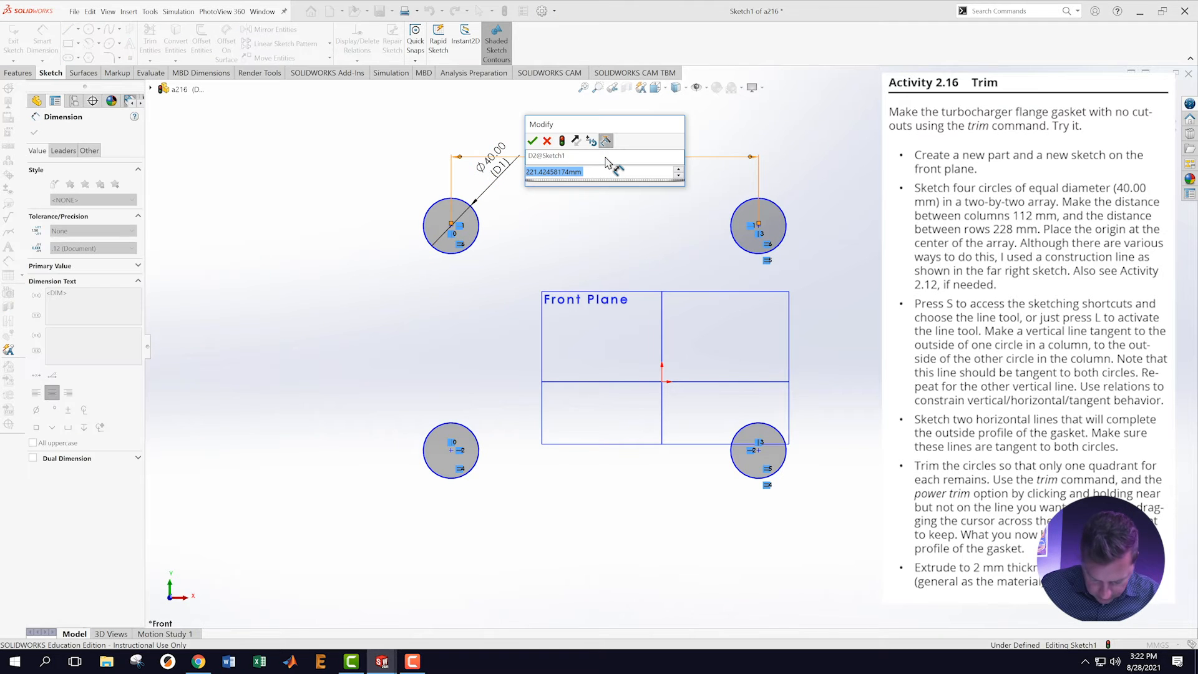
text(112)
key(Return)
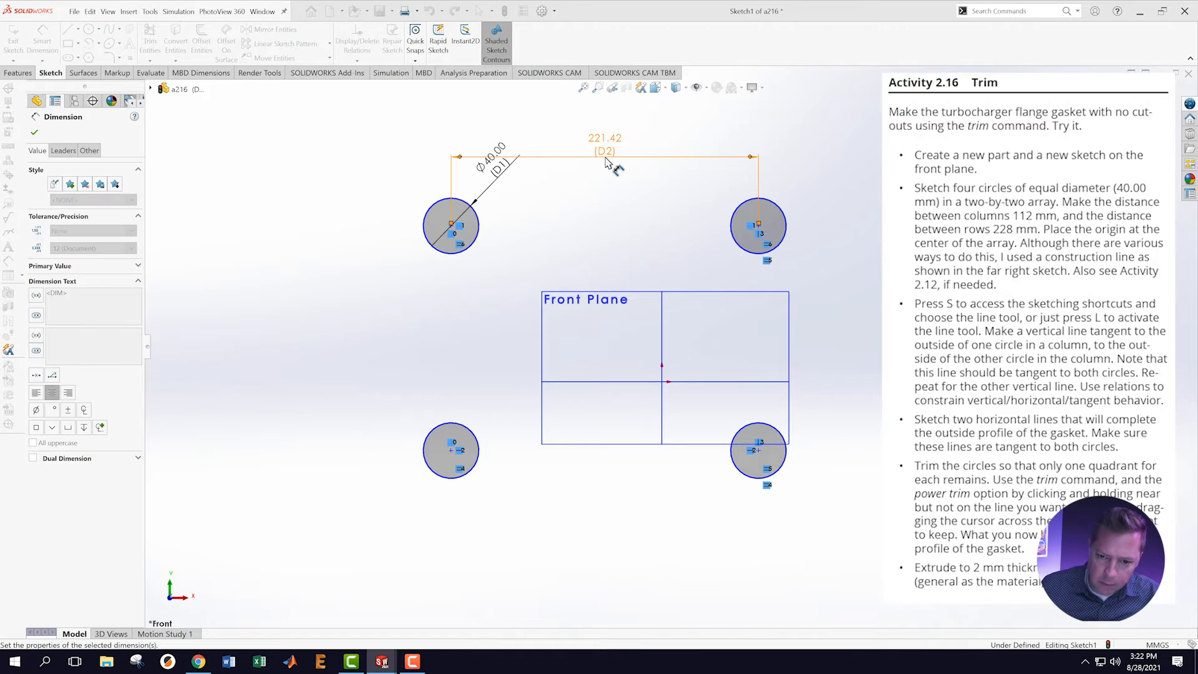
Dimension the vertical distance between the centers of the two left circles as 228 mm
click(451, 225)
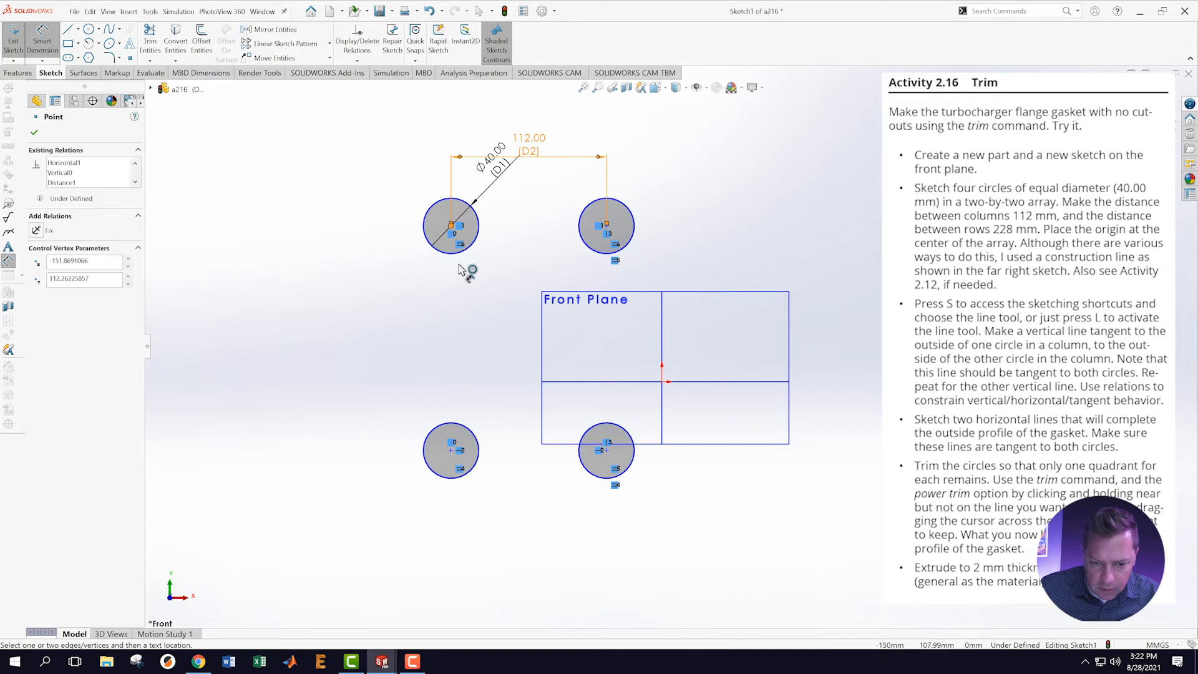
click(452, 450)
click(377, 351)
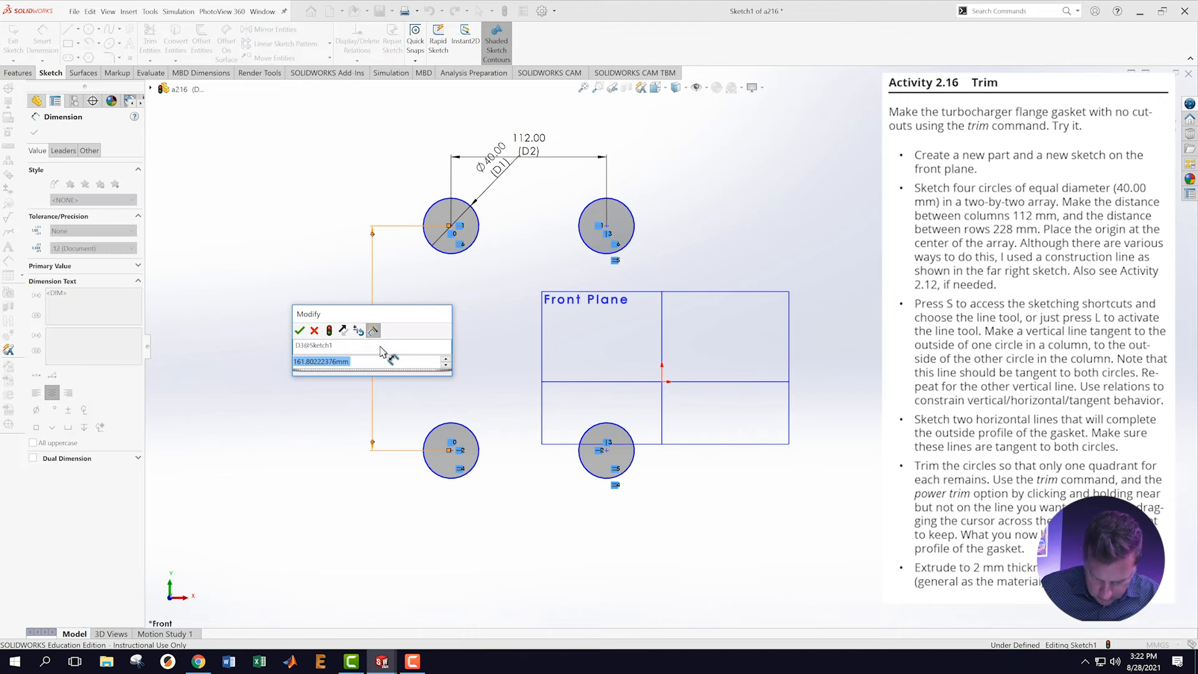
text(228)
key(Return)
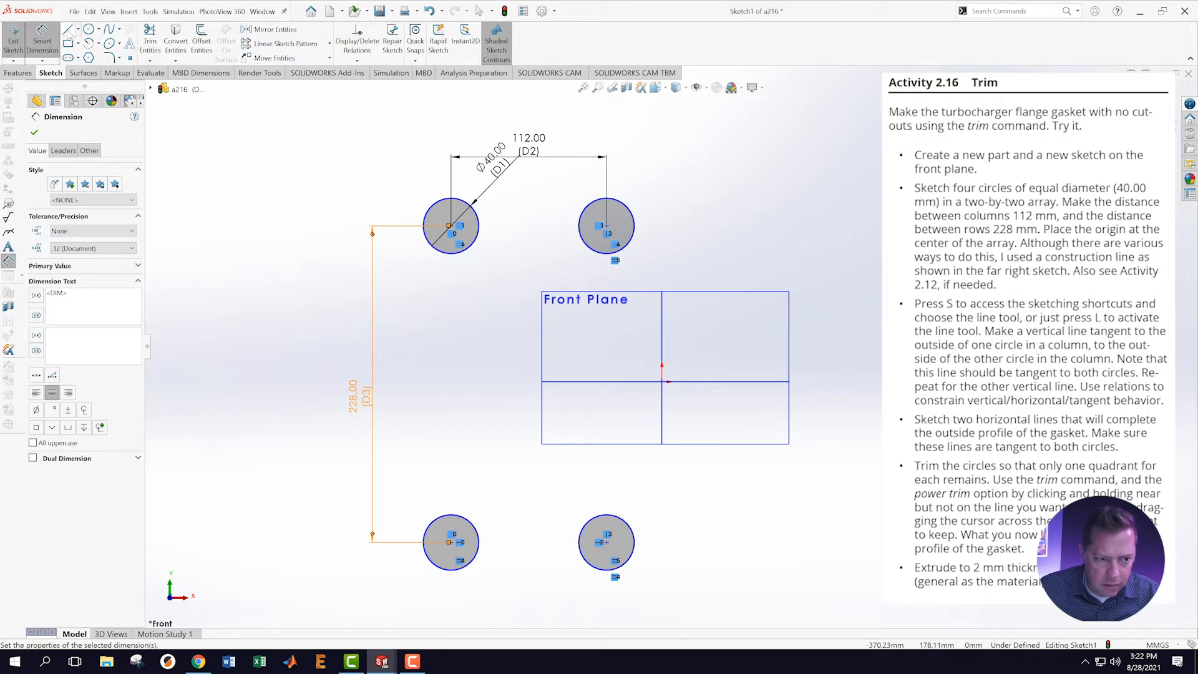
Draw a diagonal construction line from the upper-left circle's center to the lower-right circle's center
click(68, 32)
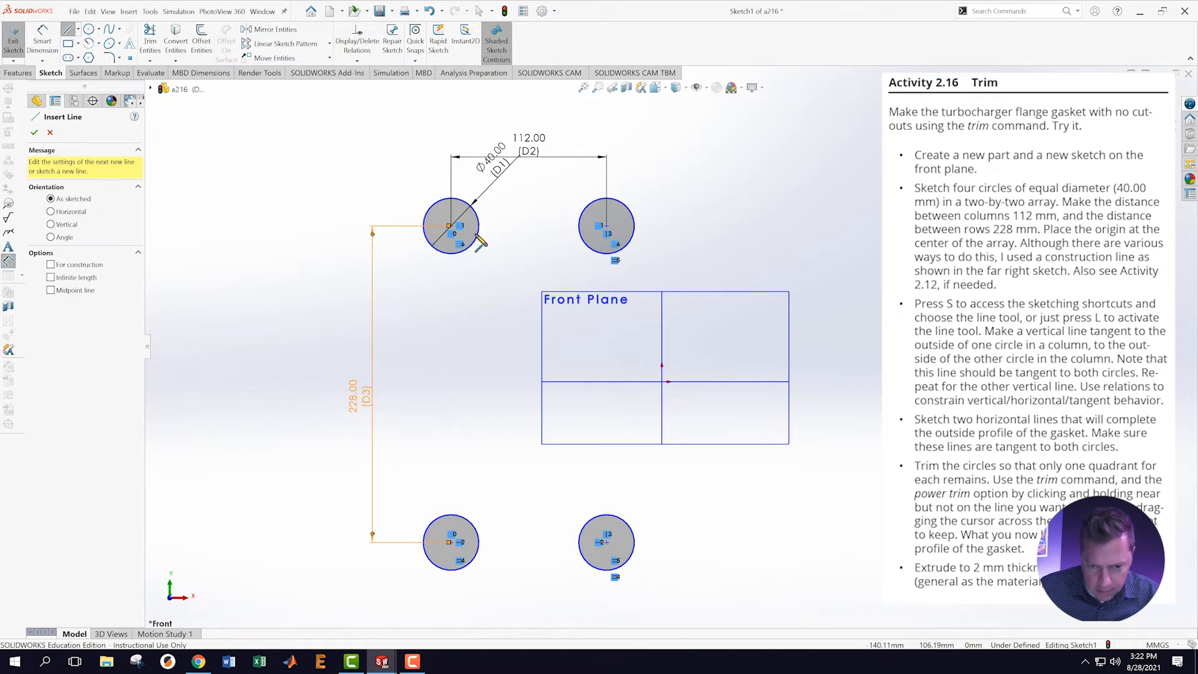
click(450, 227)
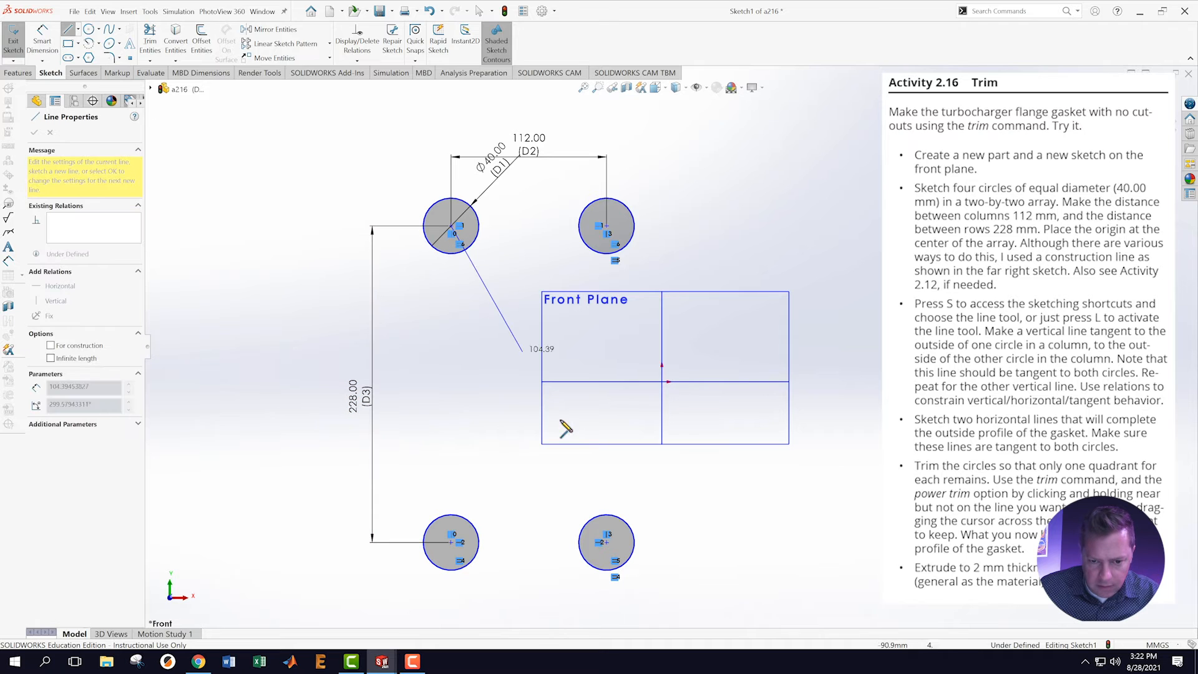
click(606, 541)
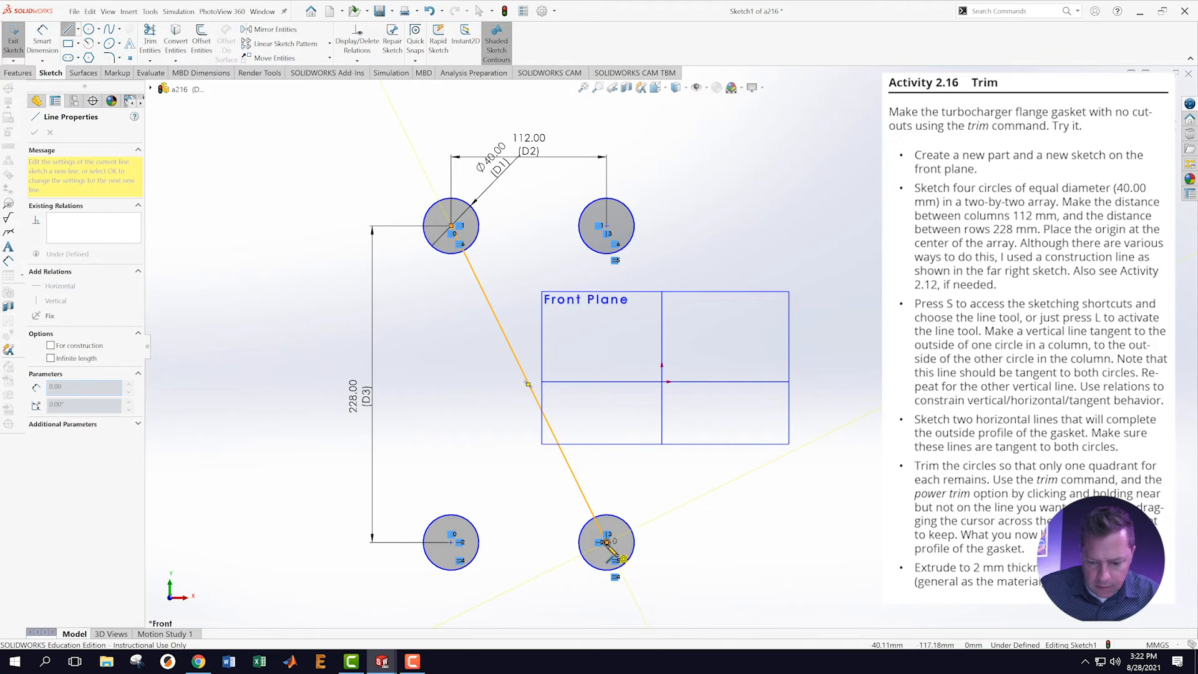
key(Escape)
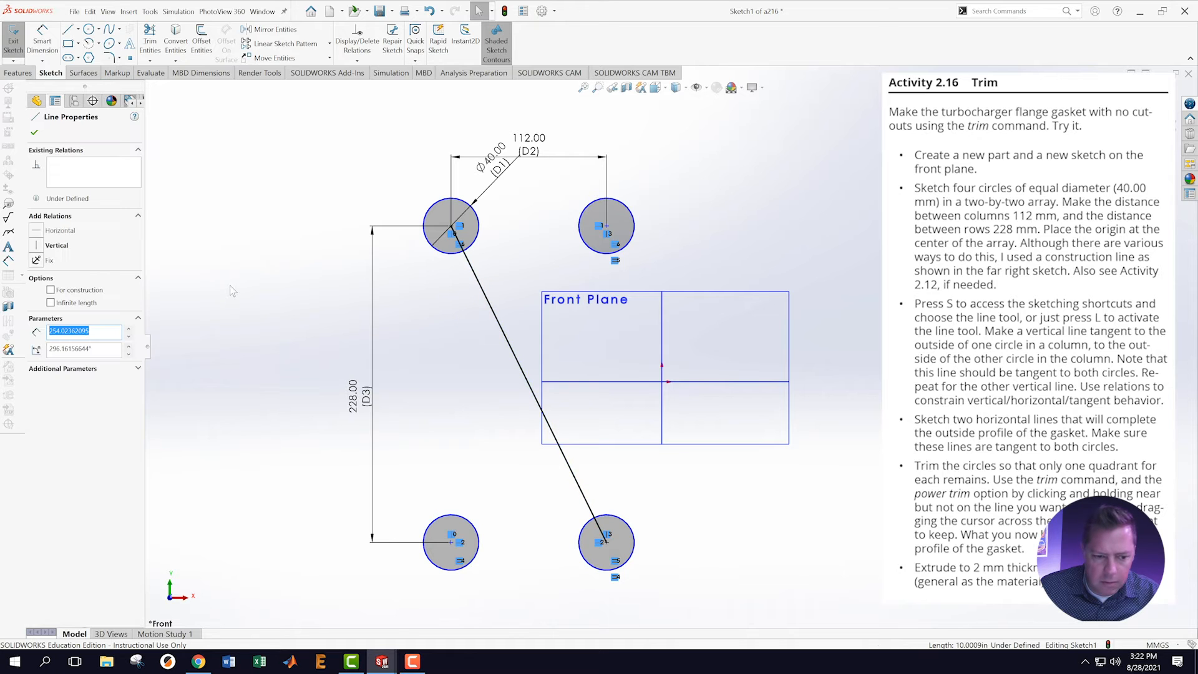
click(51, 290)
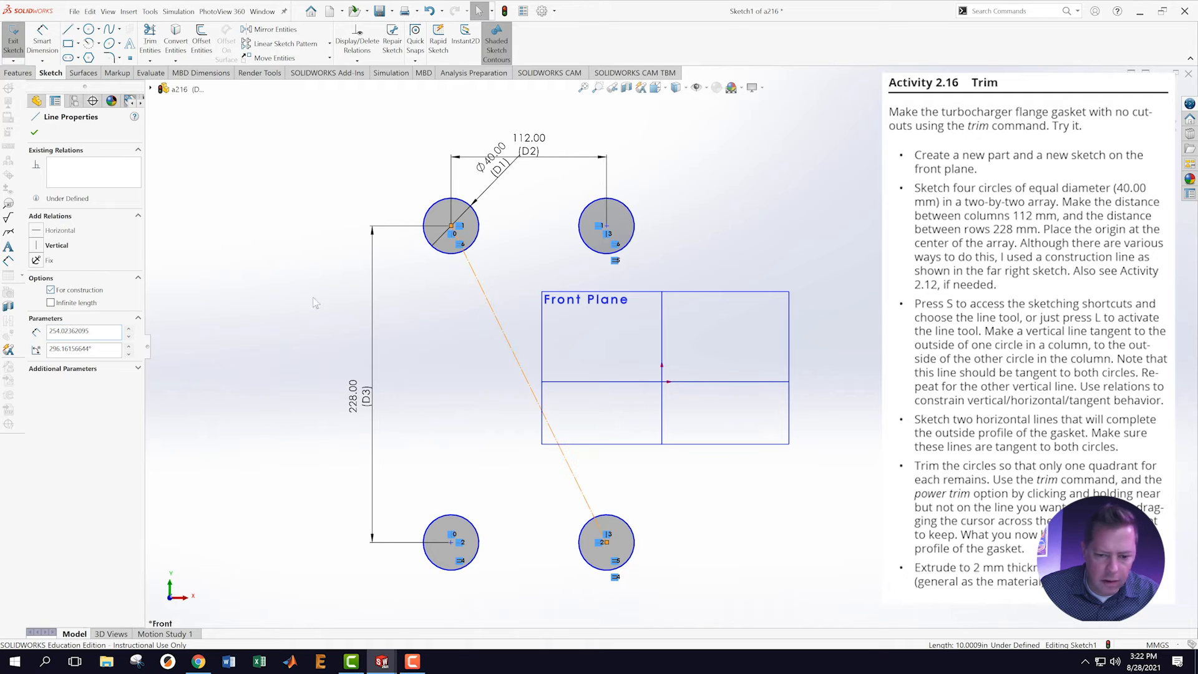
Make the midpoint of the diagonal construction line coincident with the origin so the circle array is centered there
click(529, 386)
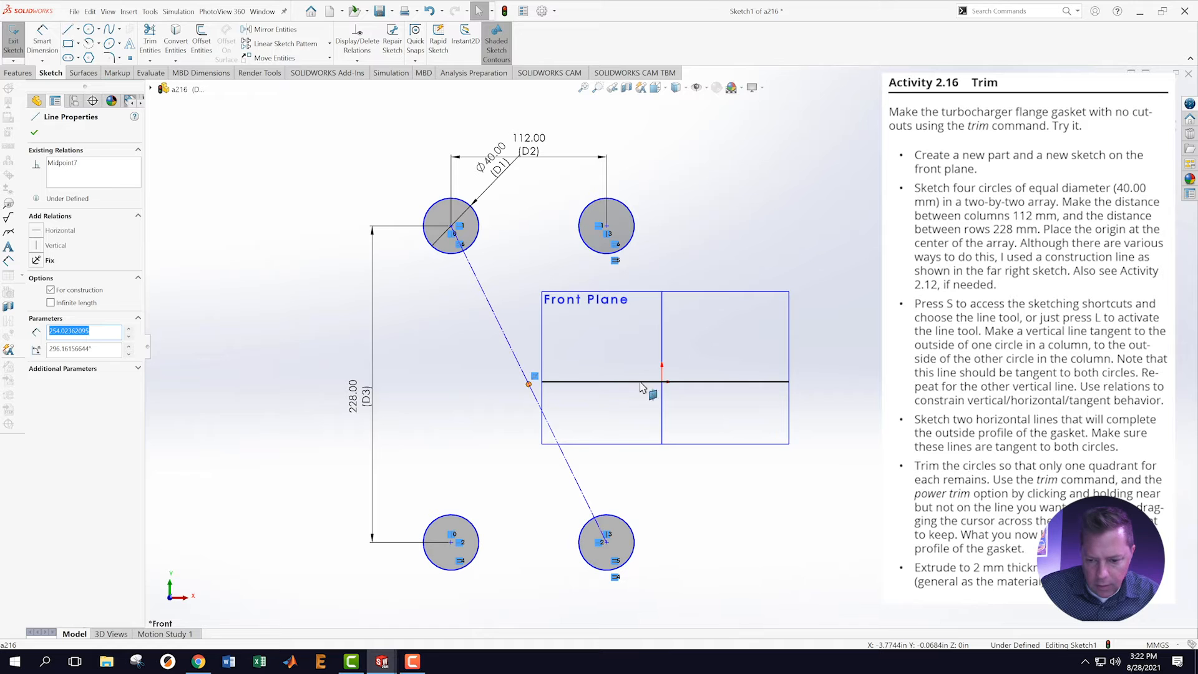
ctrl+click(662, 382)
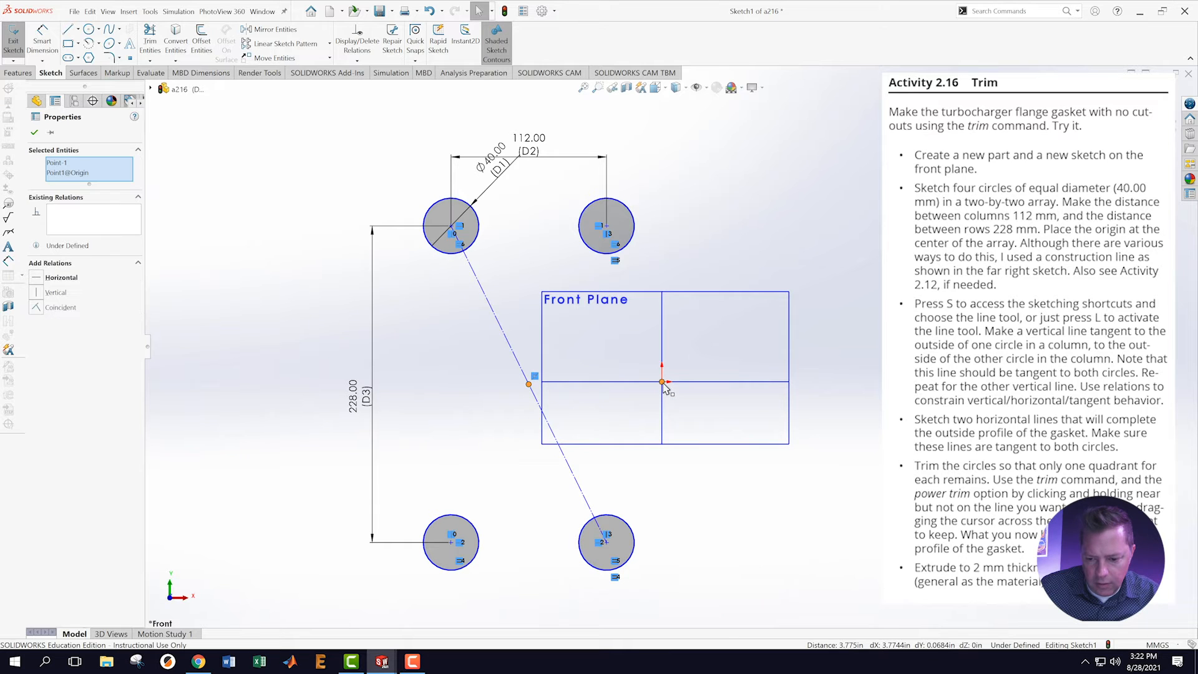
click(710, 352)
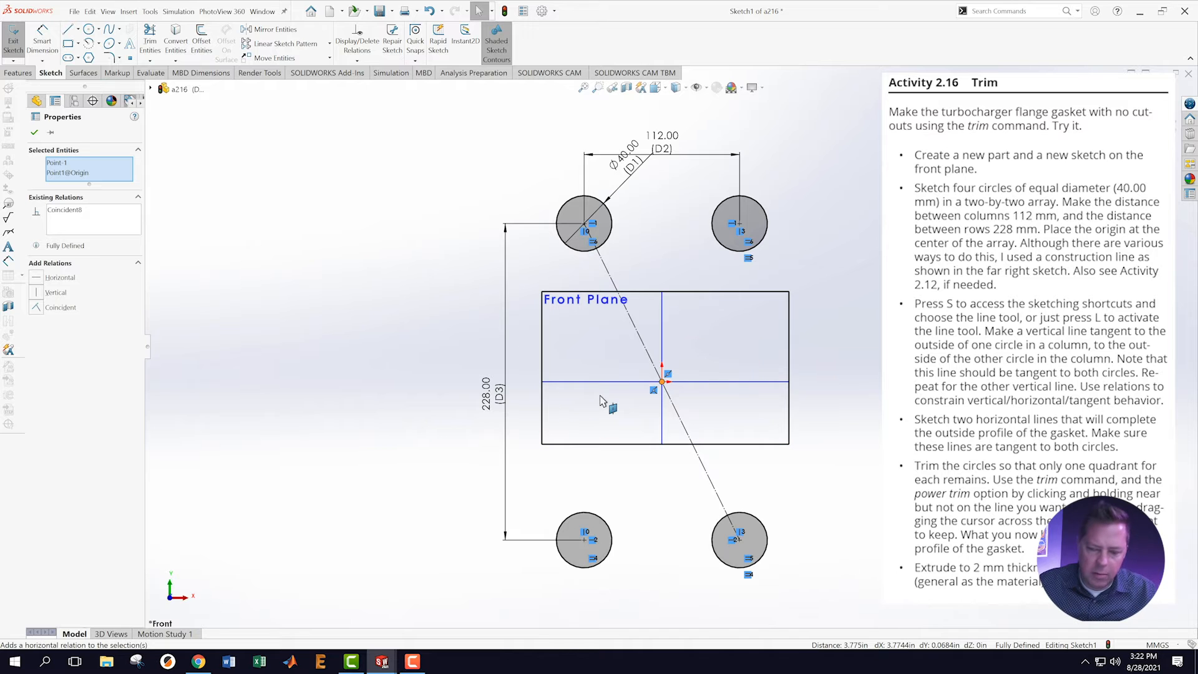
click(34, 132)
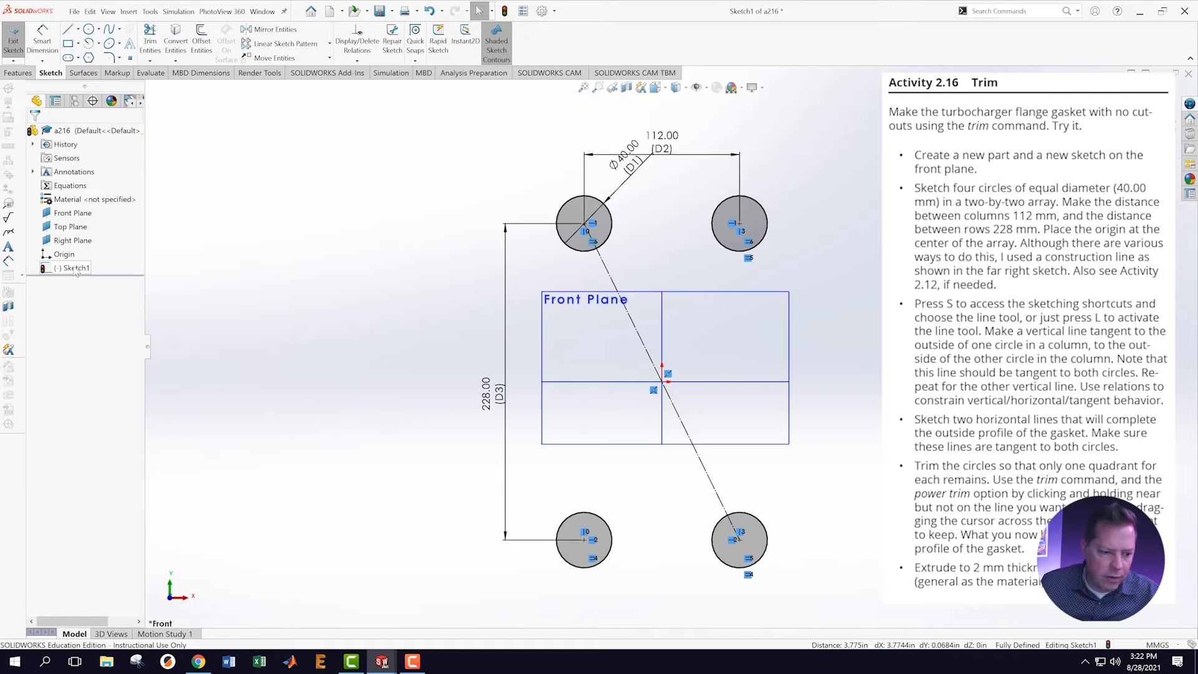
Rebuild and exit the circle sketch, and reopen Sketch1 for editing
mouse_move(59, 273)
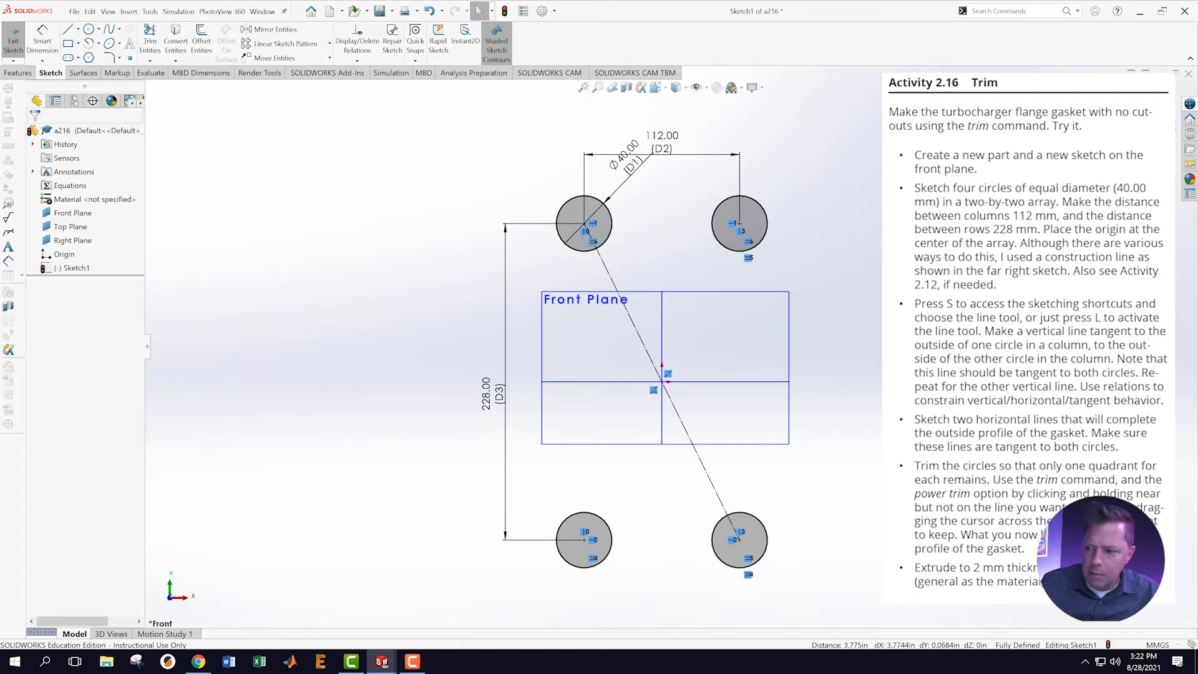
key(ctrl+b)
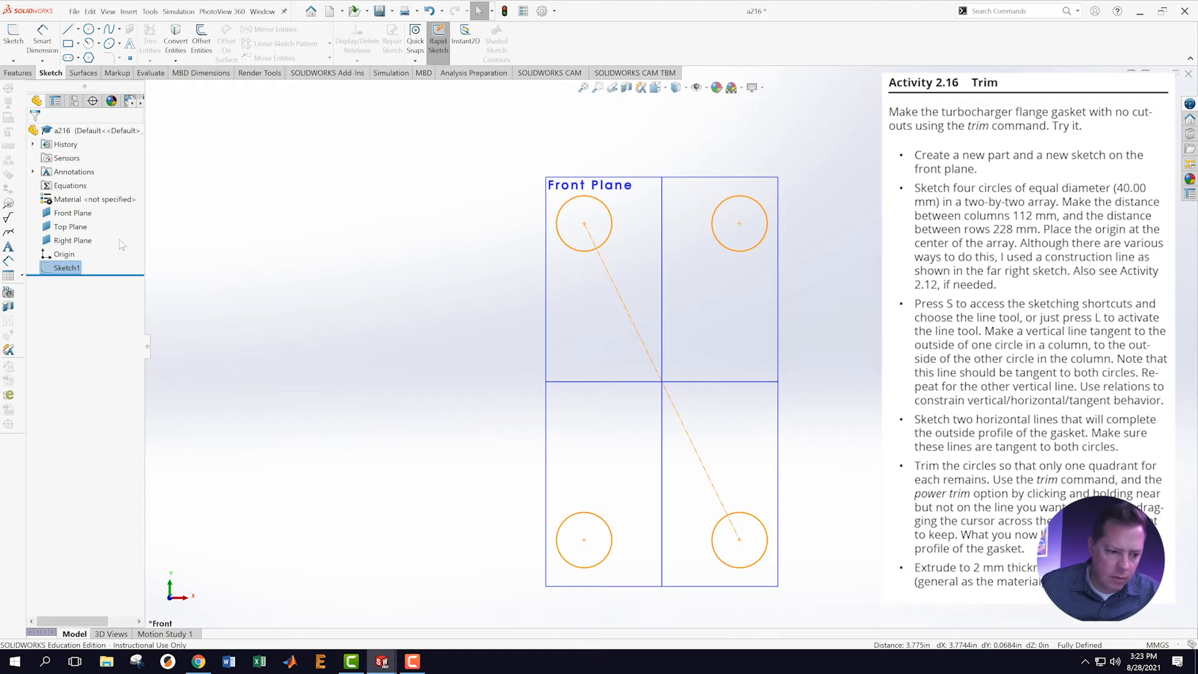
click(315, 278)
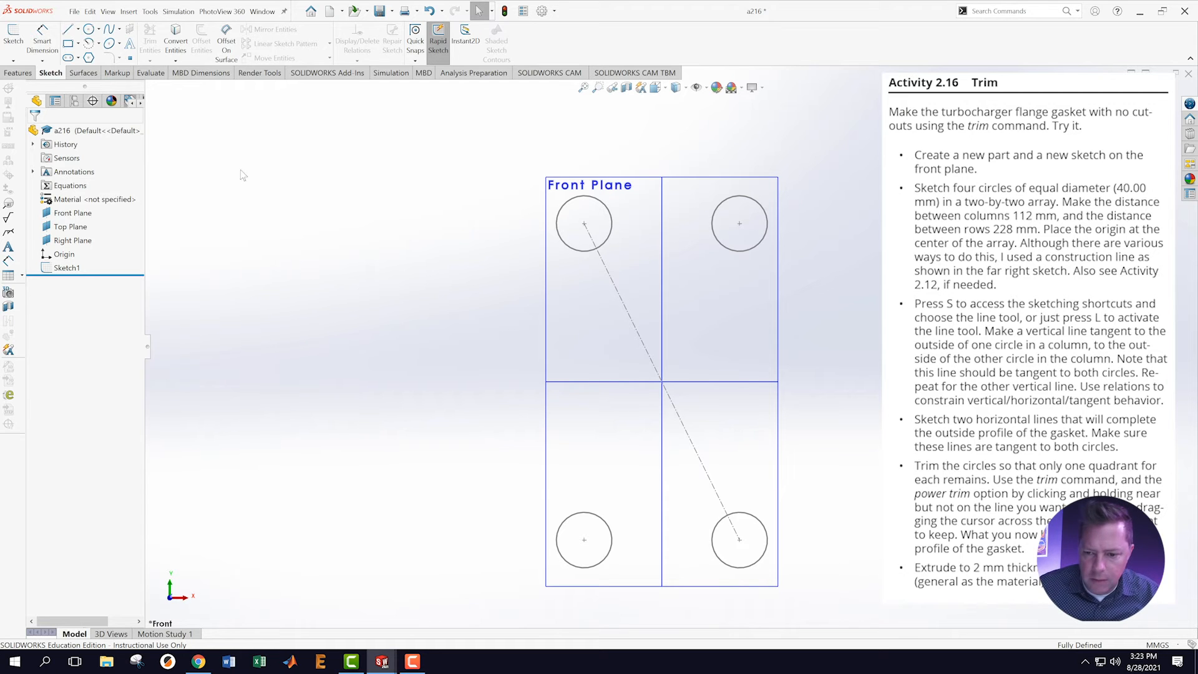
right_click(77, 269)
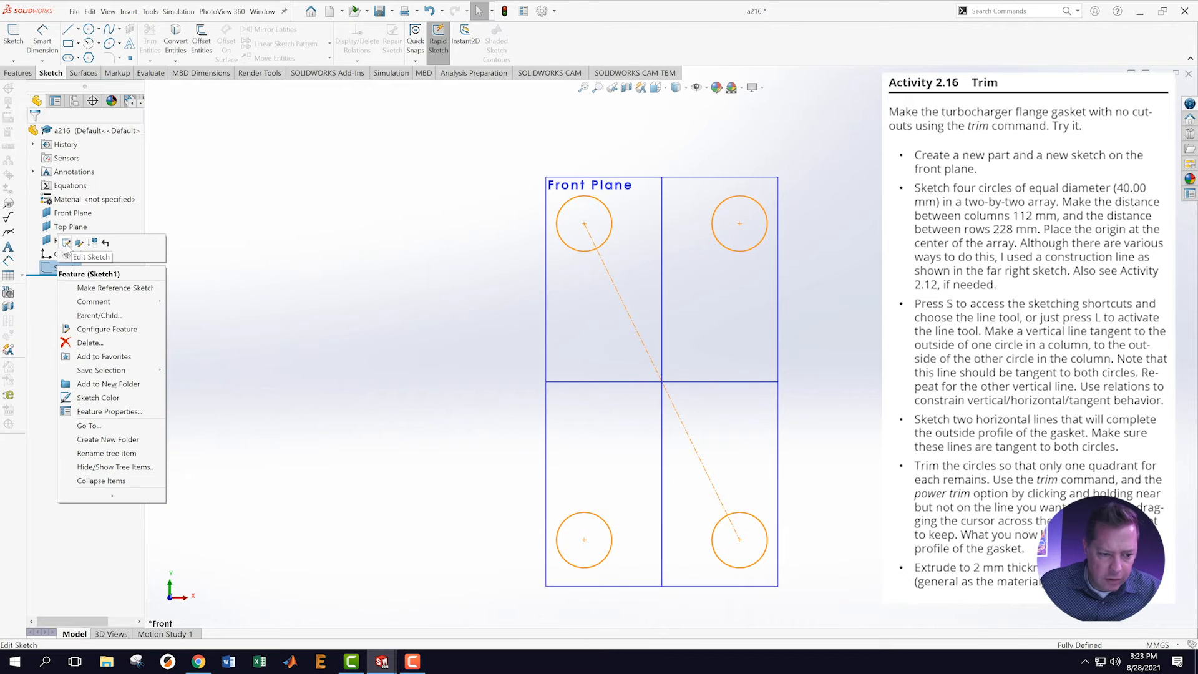
click(66, 243)
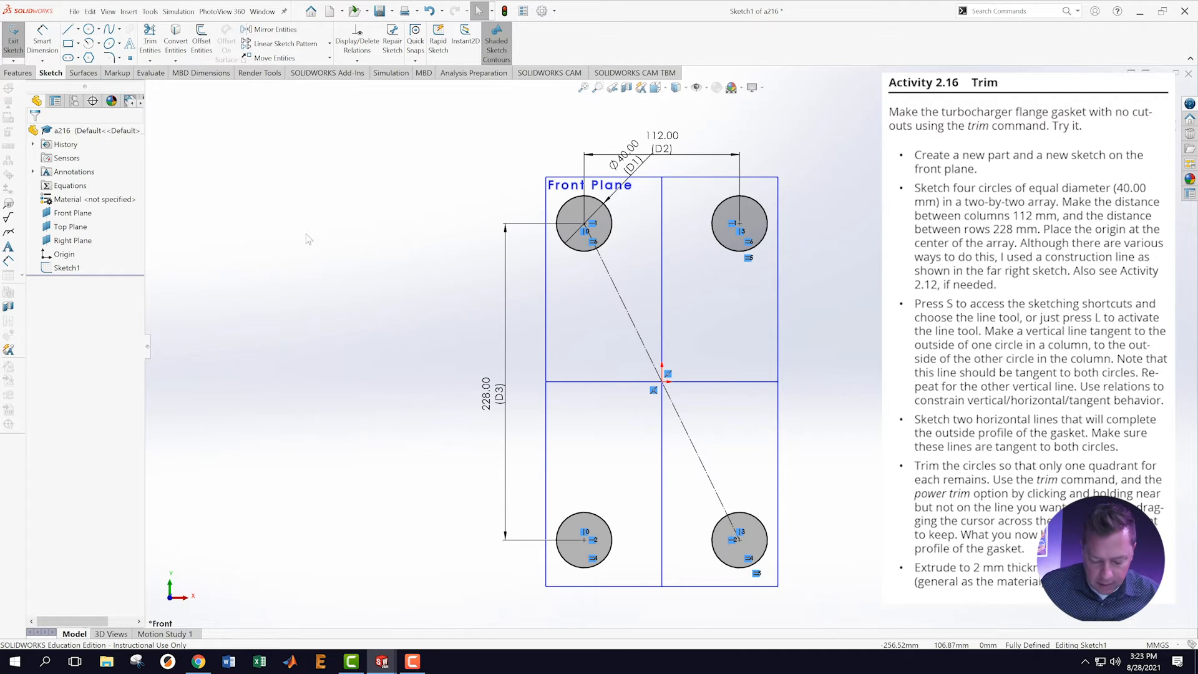
Draw a vertical line joining the outer left quadrants of the two left circles, tangent to both
key(s)
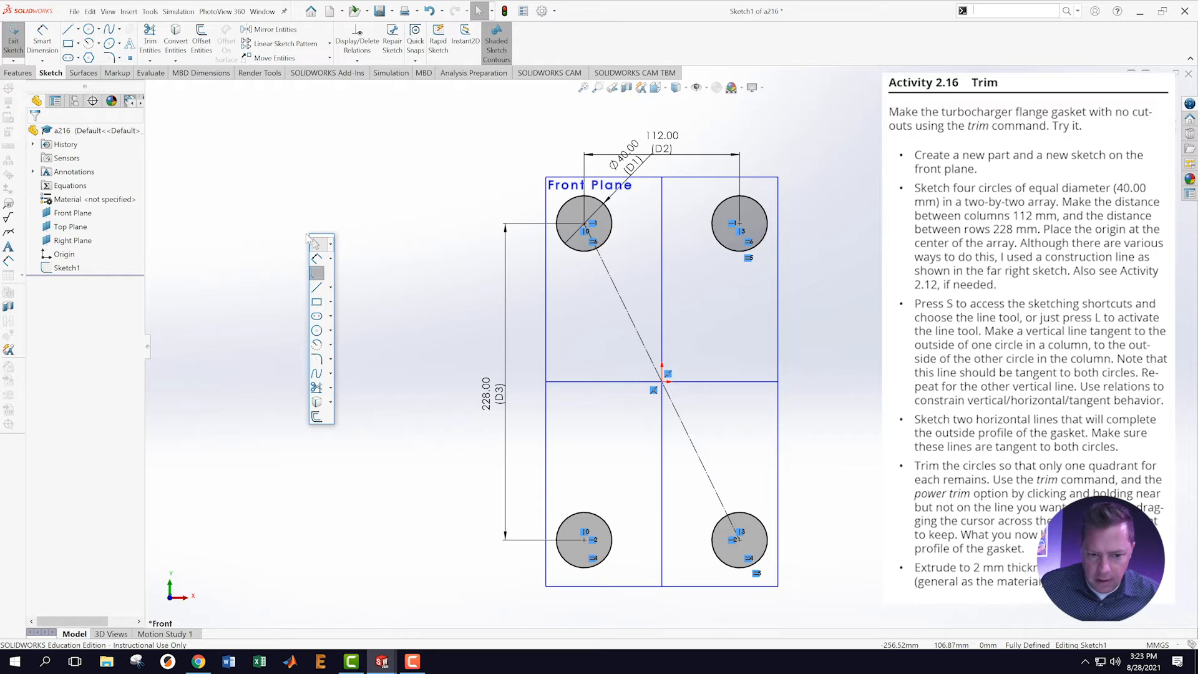
click(317, 290)
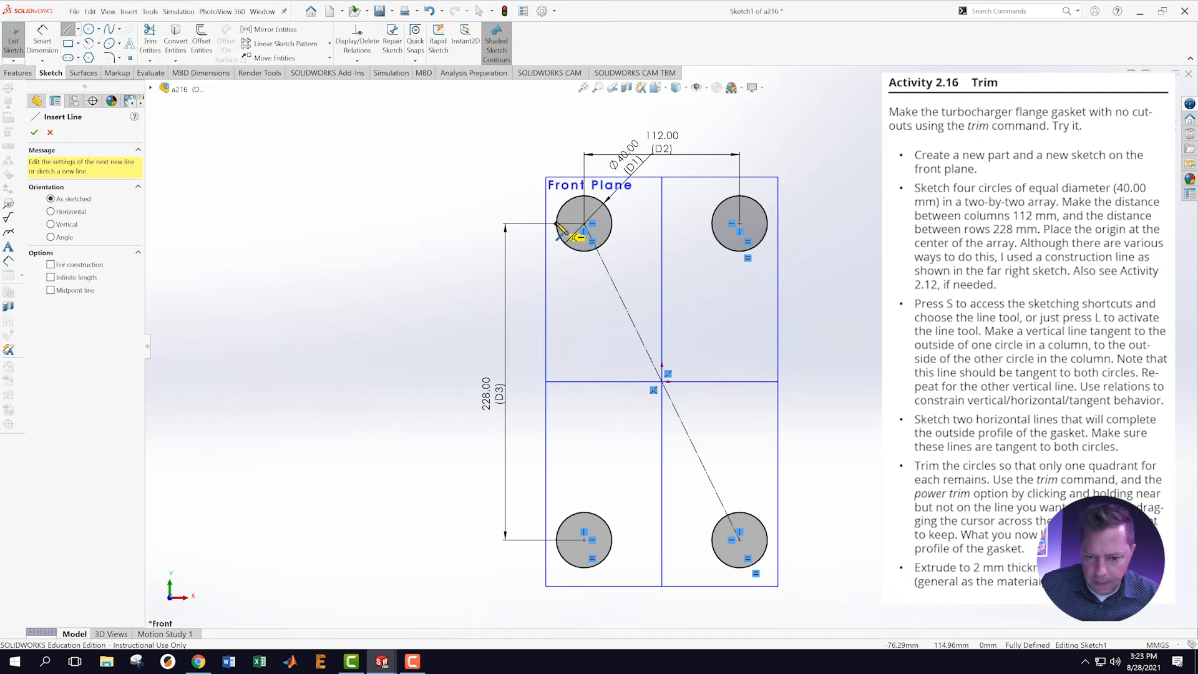
click(557, 224)
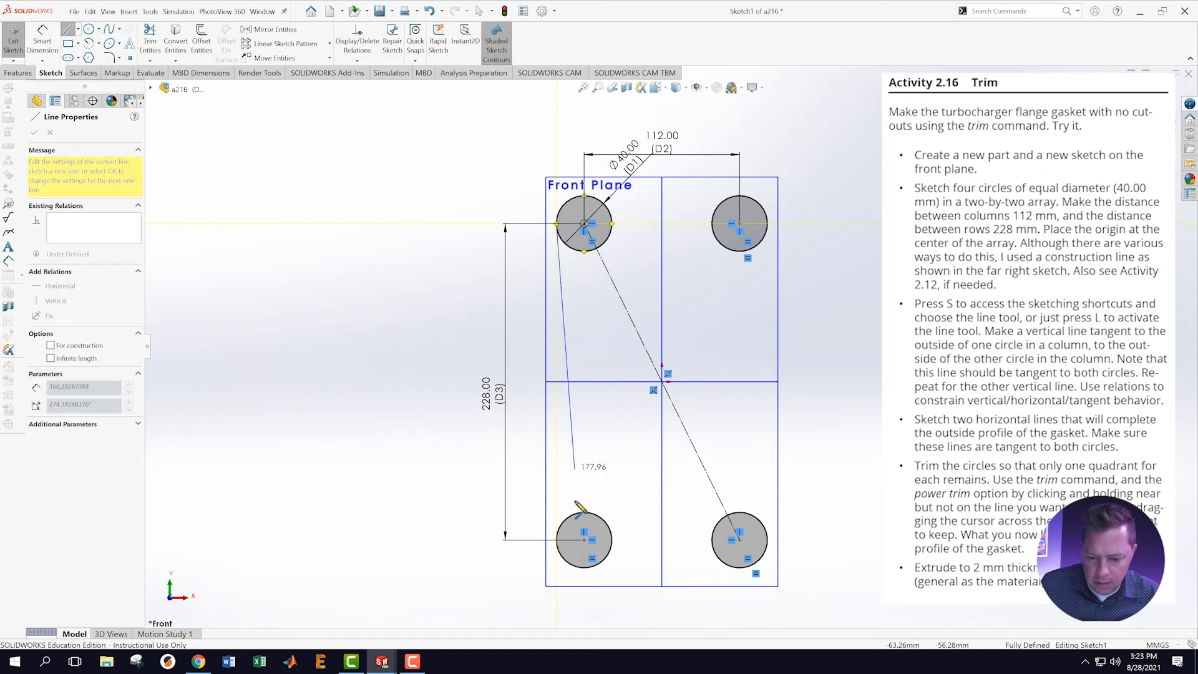
click(556, 540)
key(Escape)
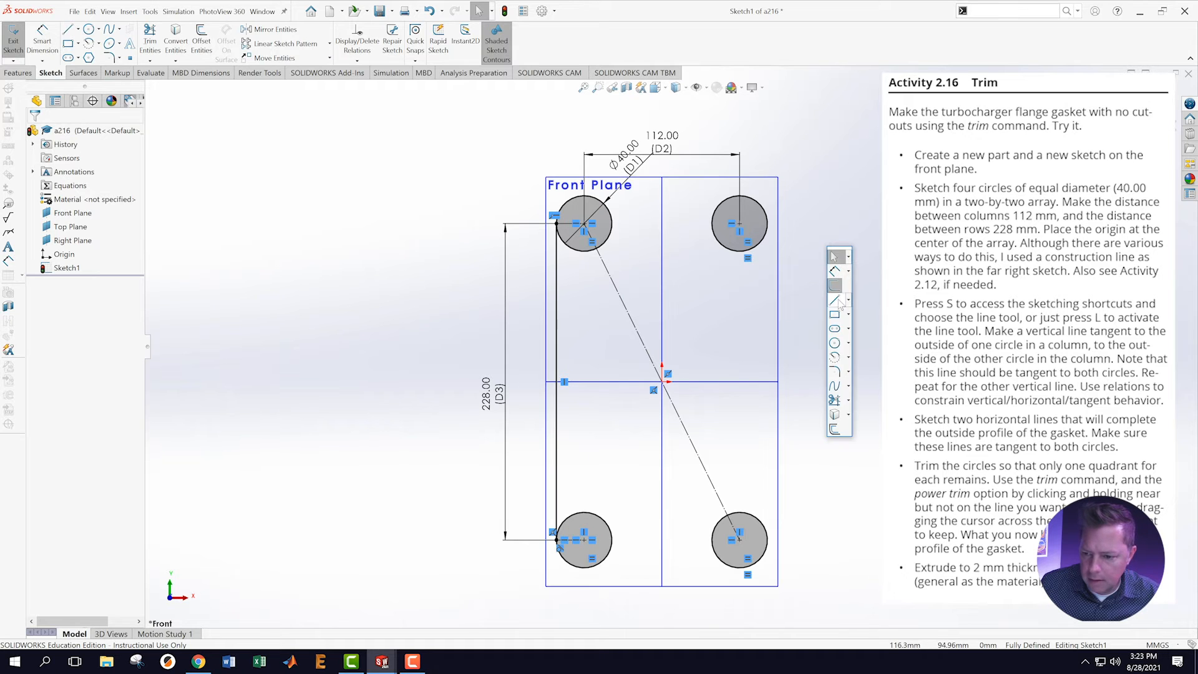
Draw a vertical line joining the outer right quadrants of the two right circles, tangent to both
key(l)
drag(767, 225, 773, 548)
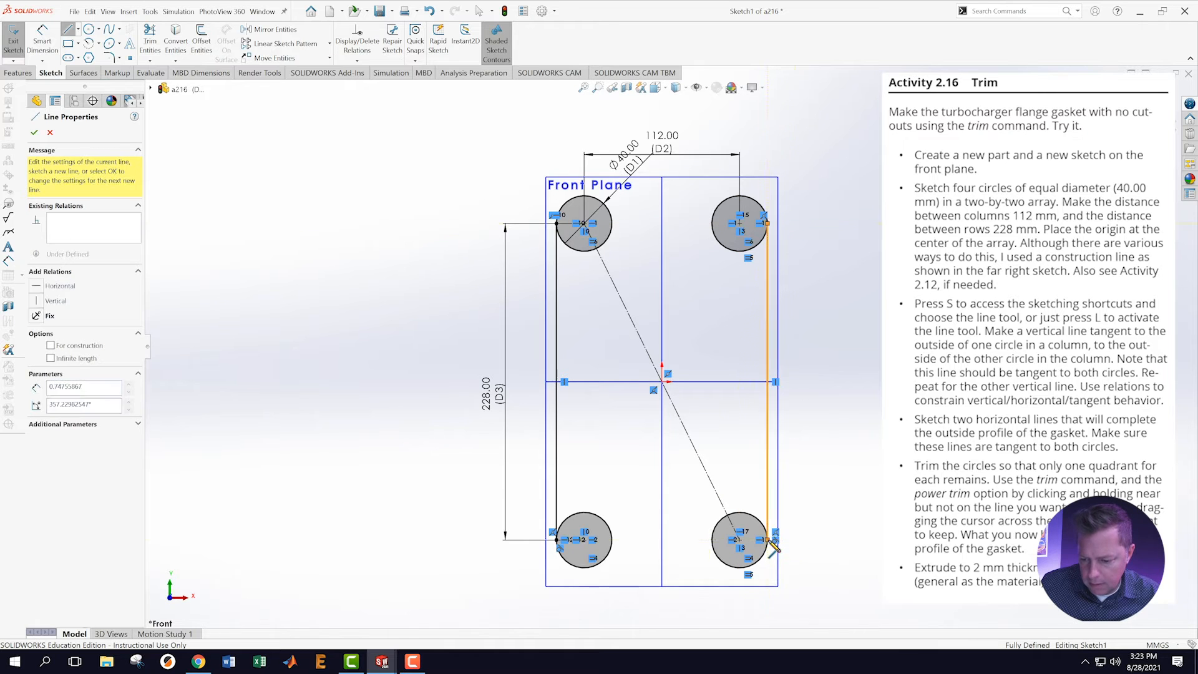
key(Escape)
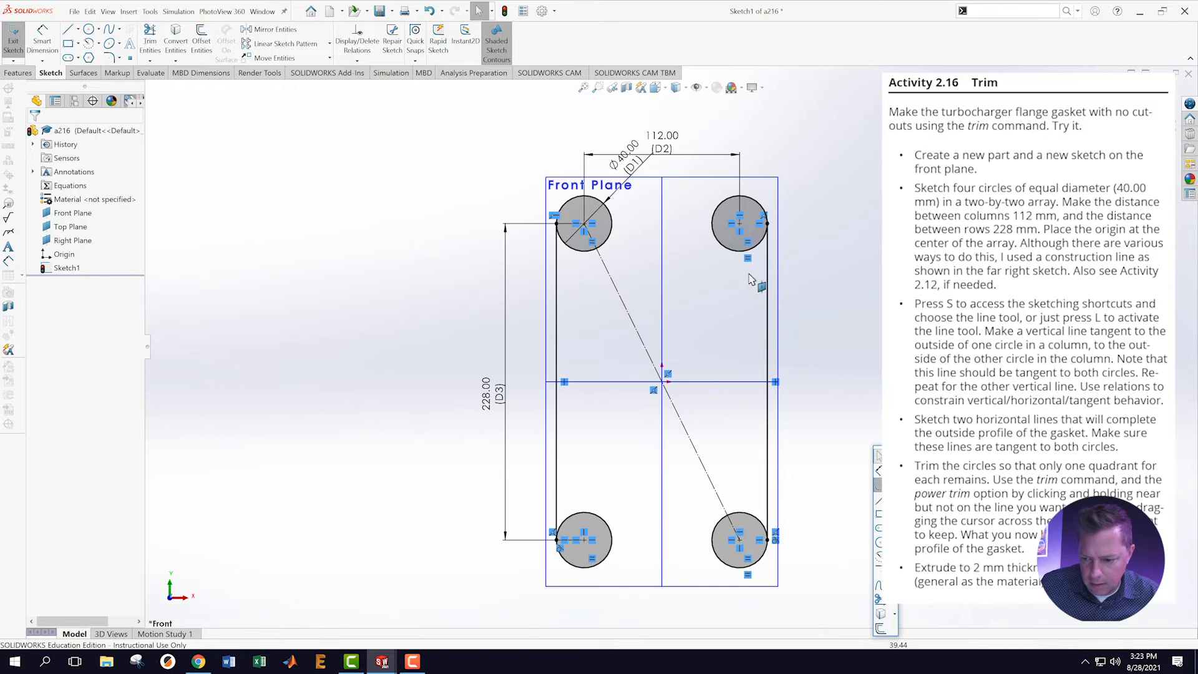
Draw a horizontal line joining the top quadrants of the two upper circles
key(l)
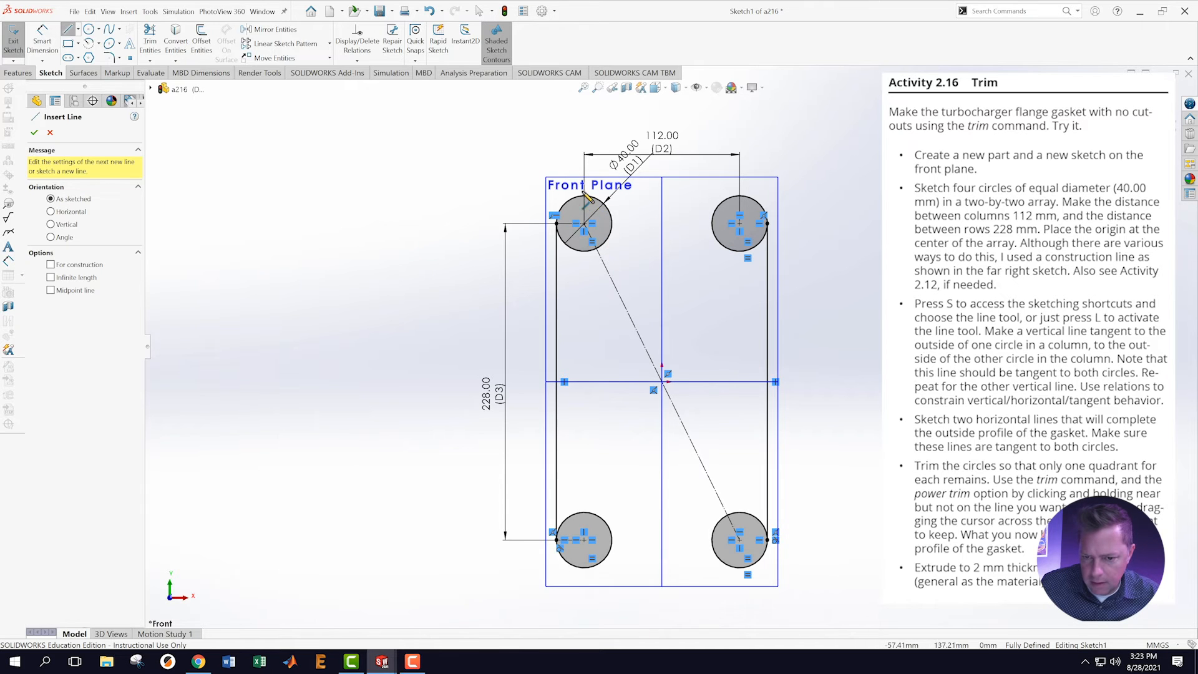
click(585, 196)
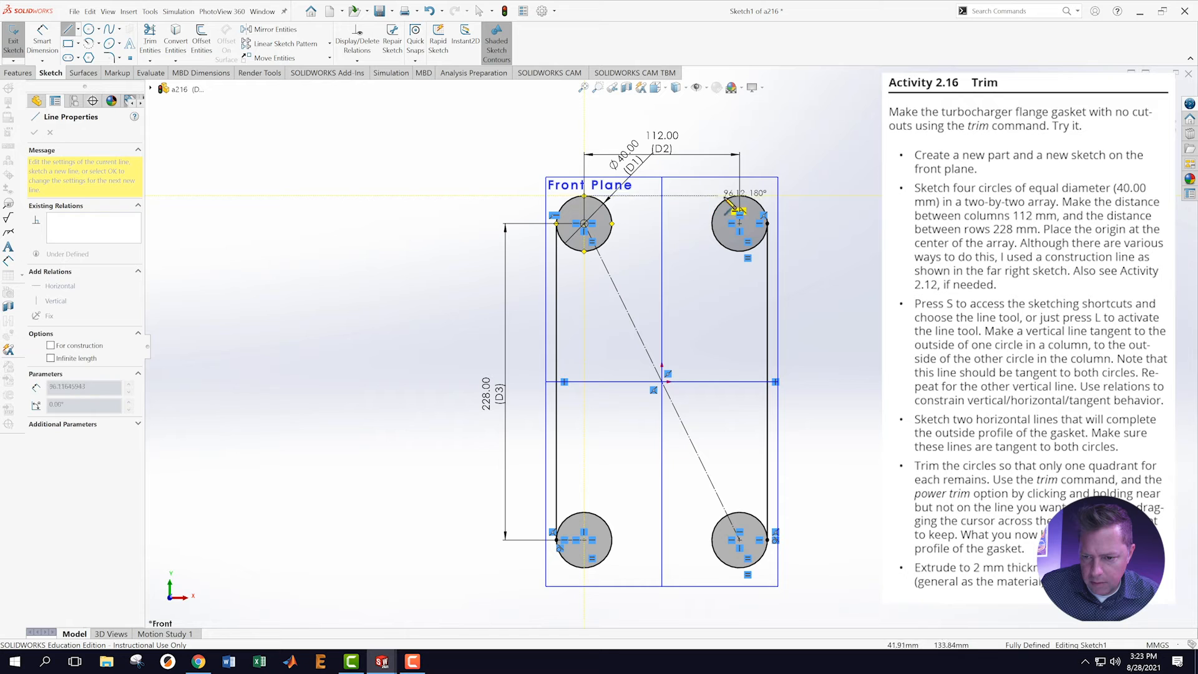
click(740, 196)
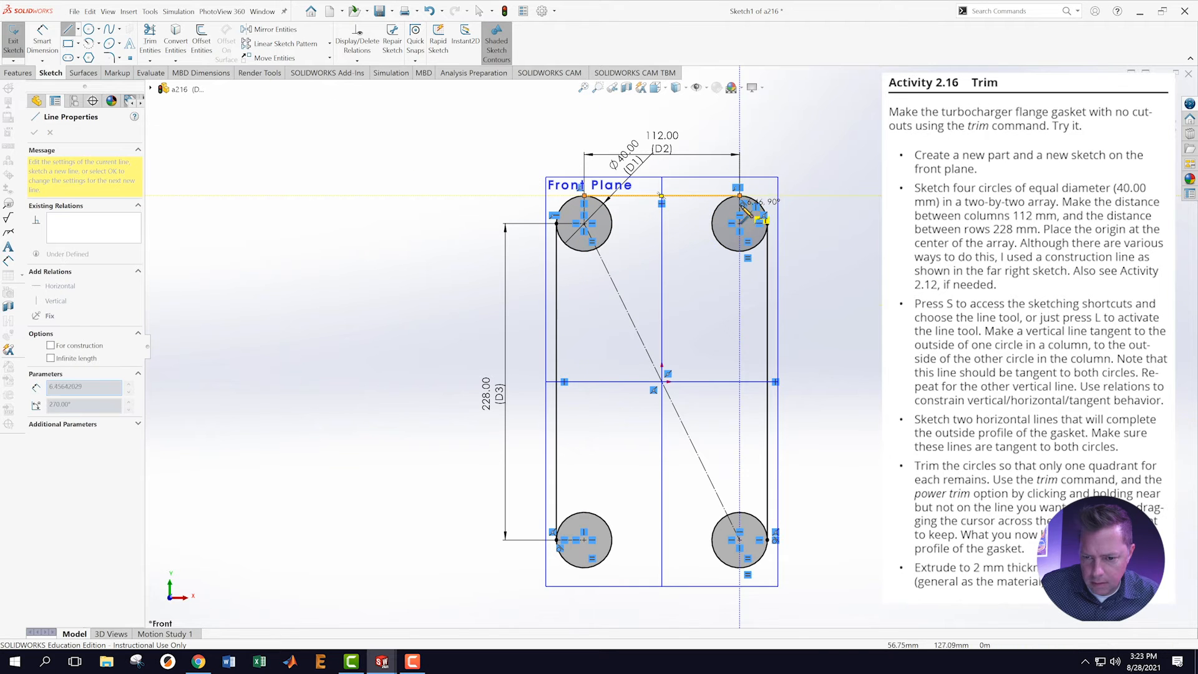
key(Escape)
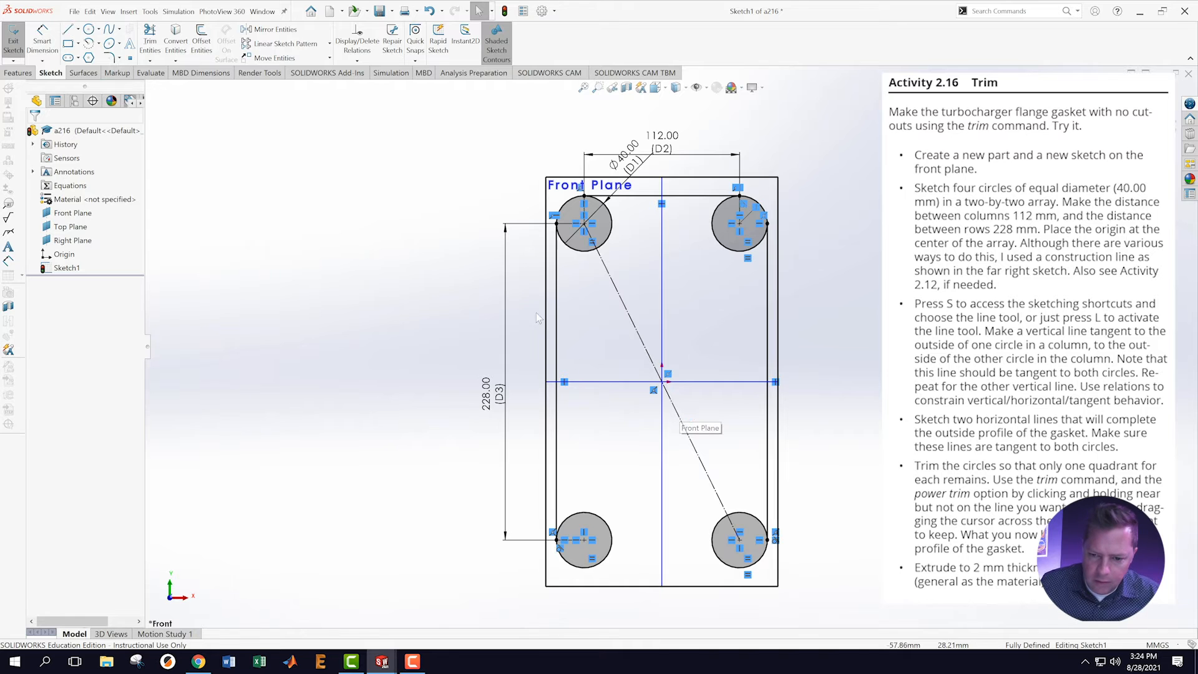
Draw a line about 116 mm long from just below the lower-left circle to the lower-right circle's bottom quadrant
key(s)
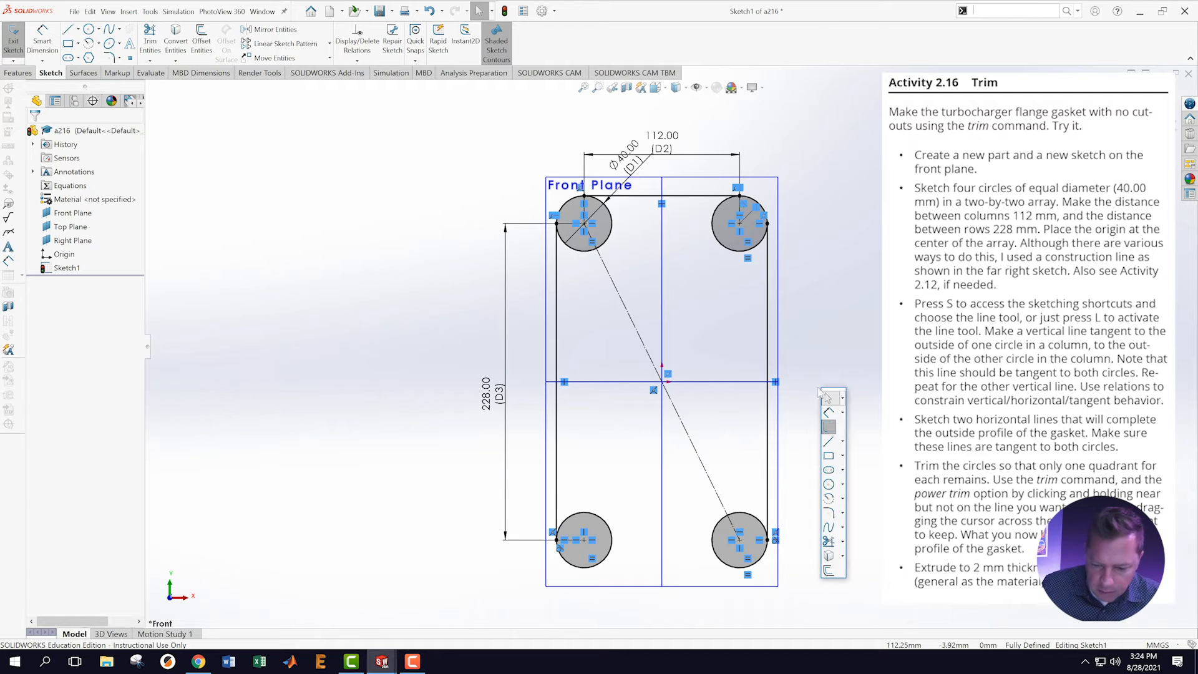
click(828, 442)
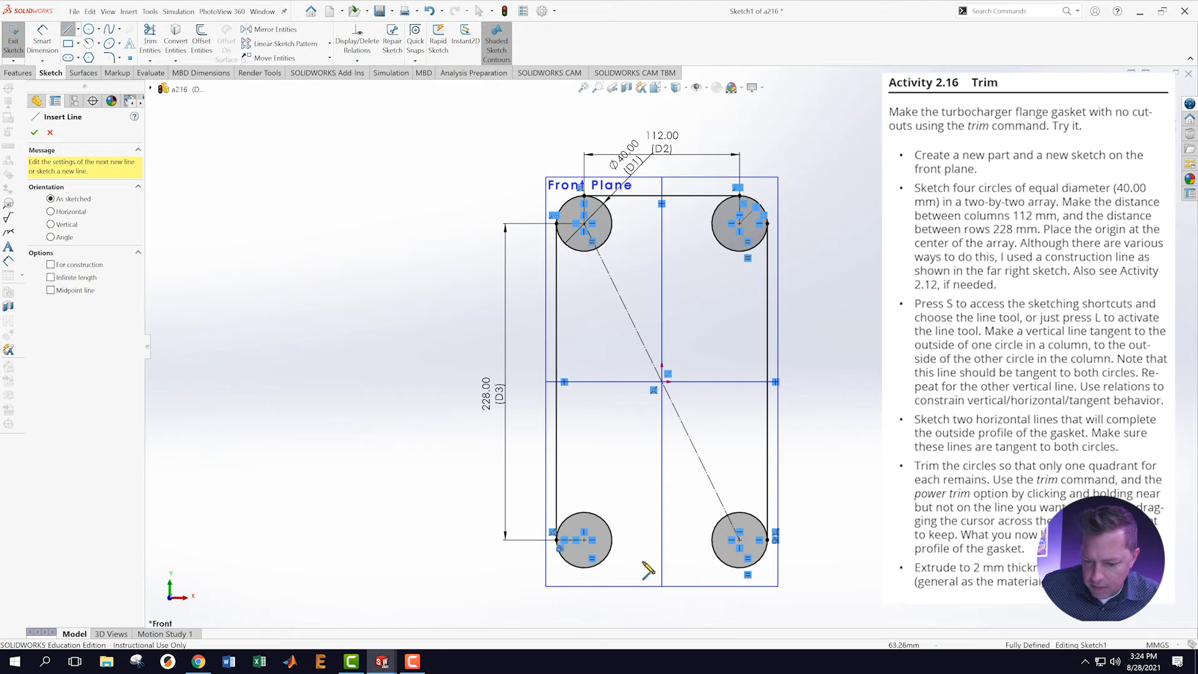
click(579, 569)
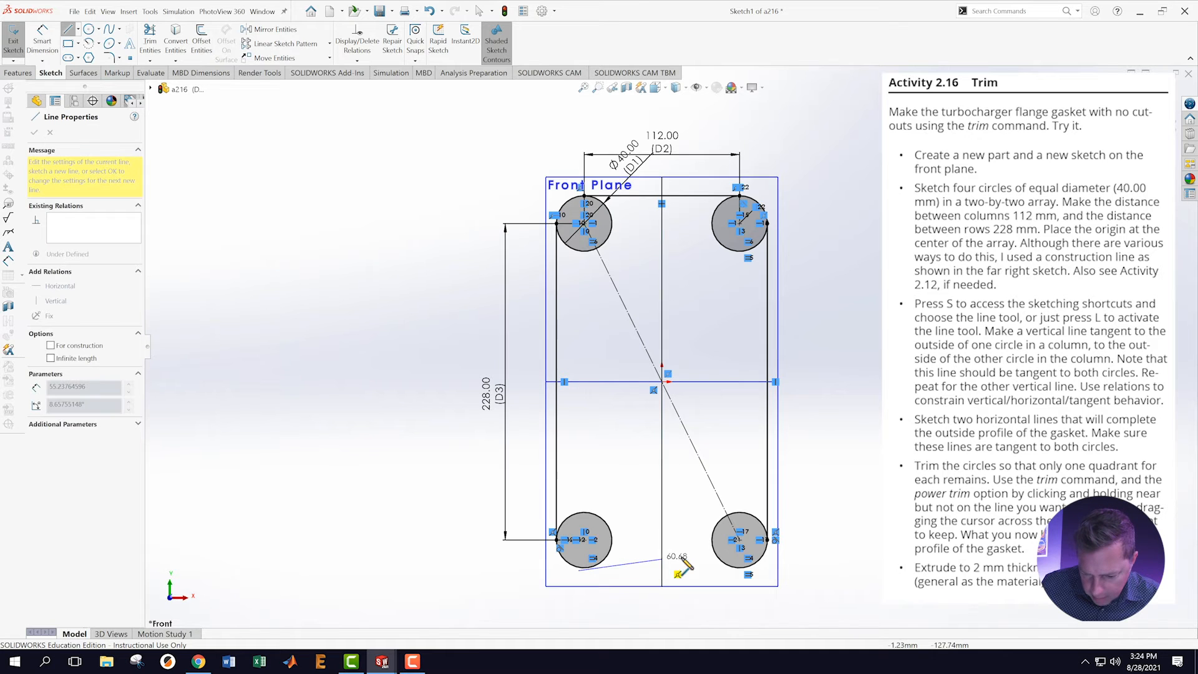
click(737, 567)
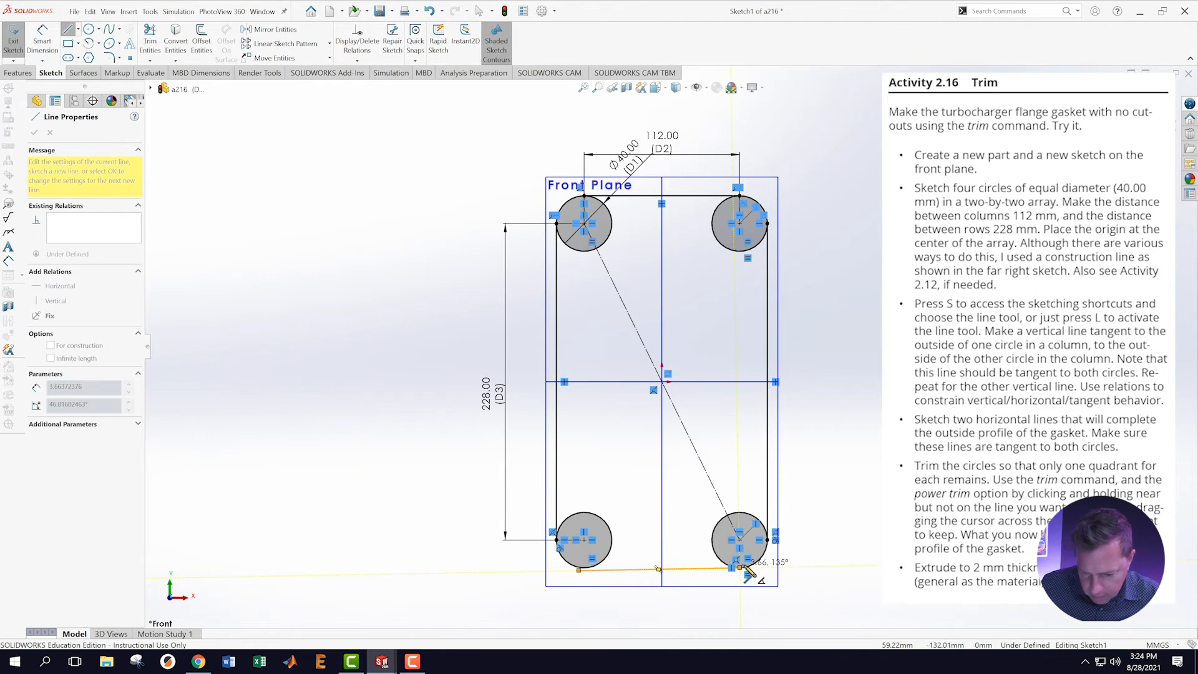
key(Escape)
Add a tangent relation between the bottom line and the lower-left circle
scroll(687, 602, down, 5)
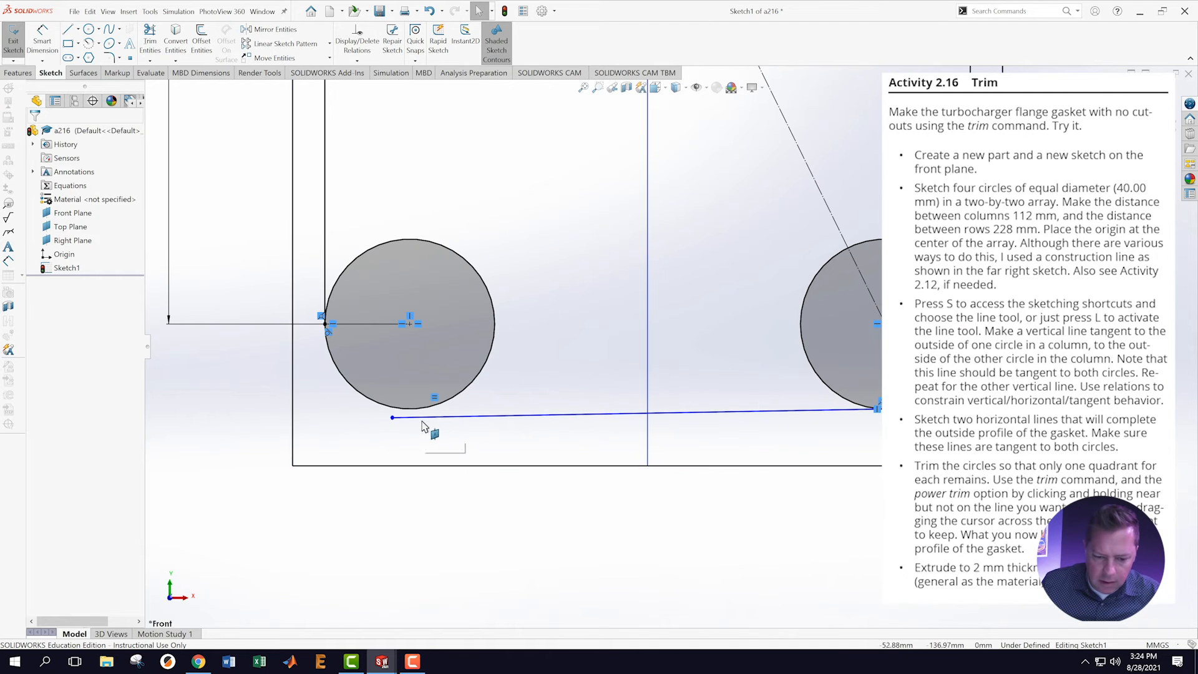
click(418, 418)
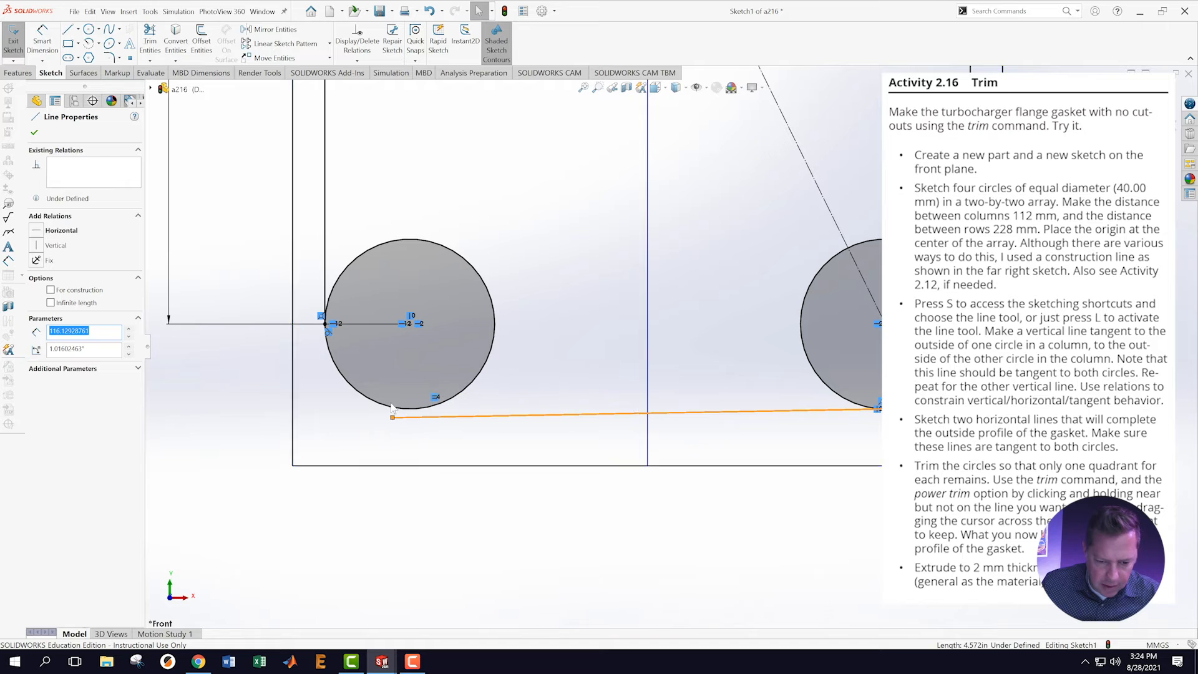
ctrl+click(366, 397)
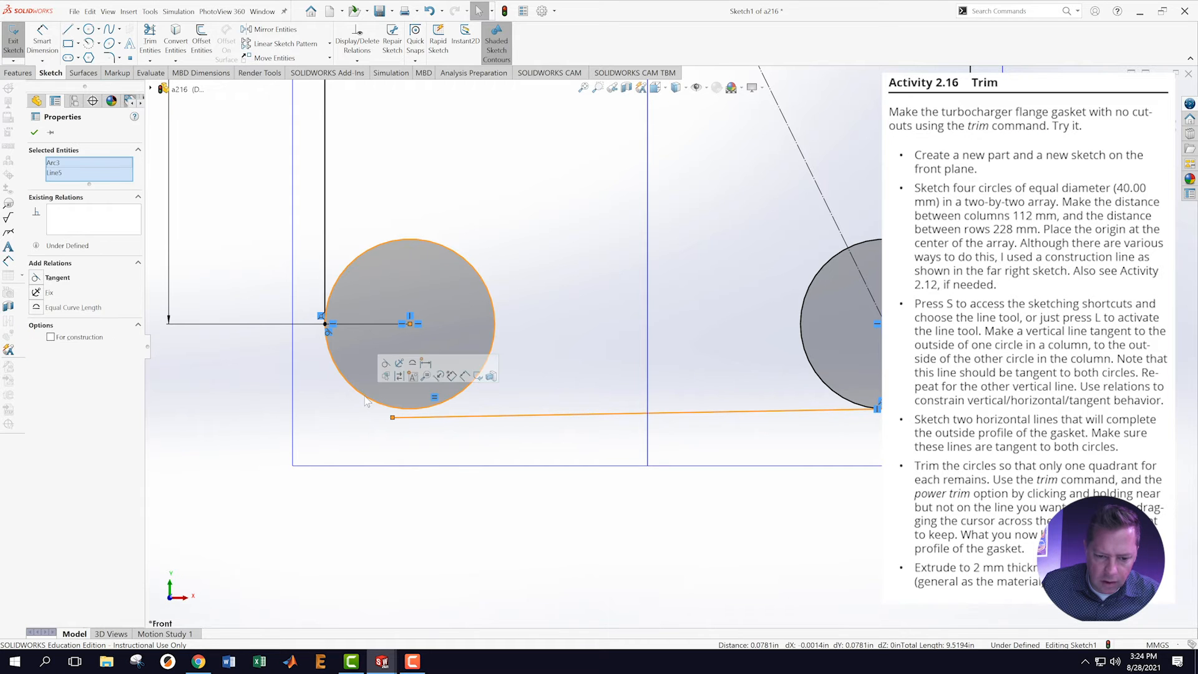
click(385, 364)
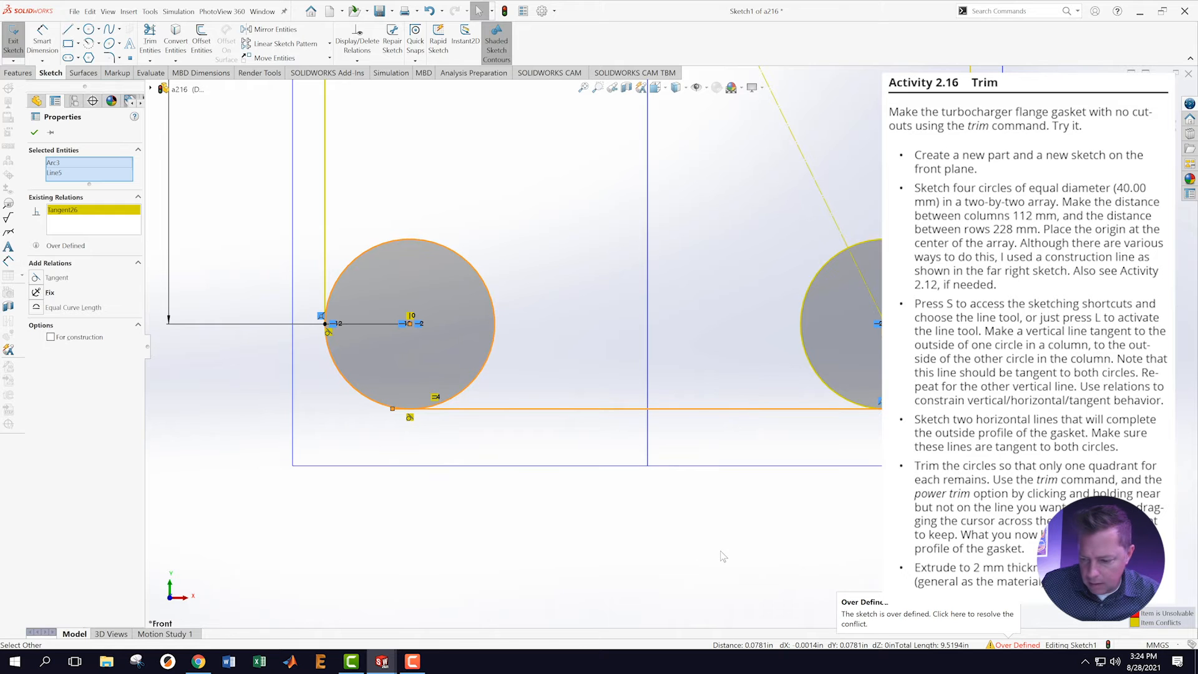
click(653, 557)
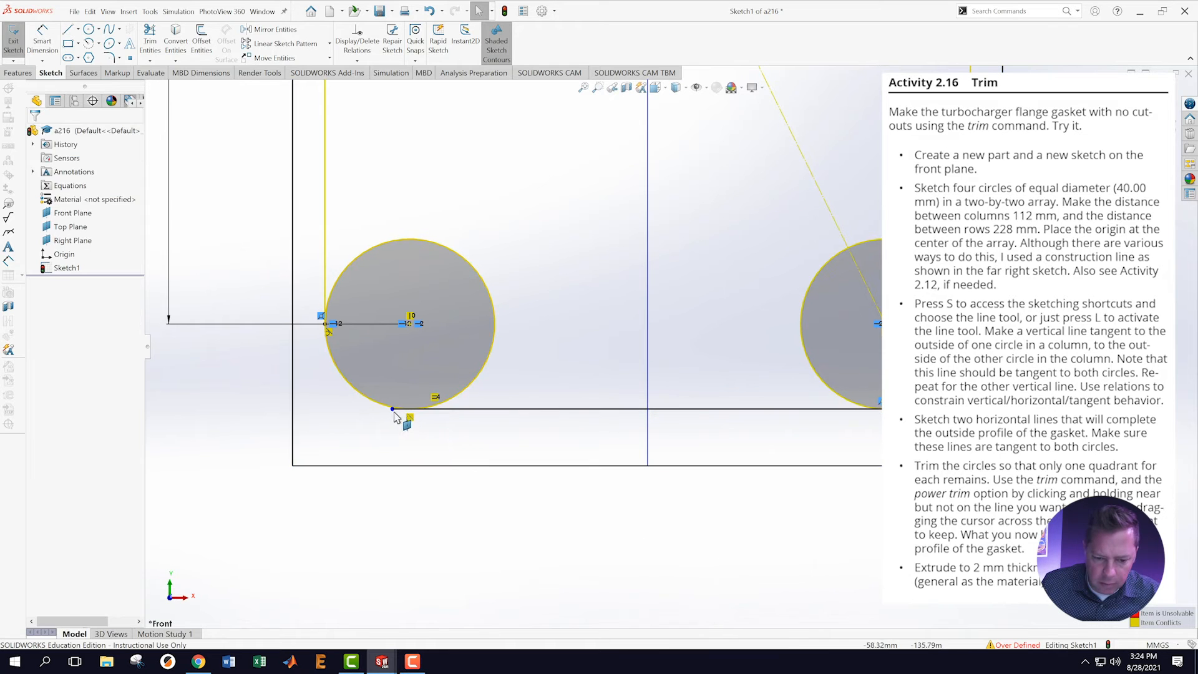
Extend the bottom line's left endpoint past the lower-left circle to about X -94.6, Y -134 mm
click(251, 411)
drag(255, 410, 245, 409)
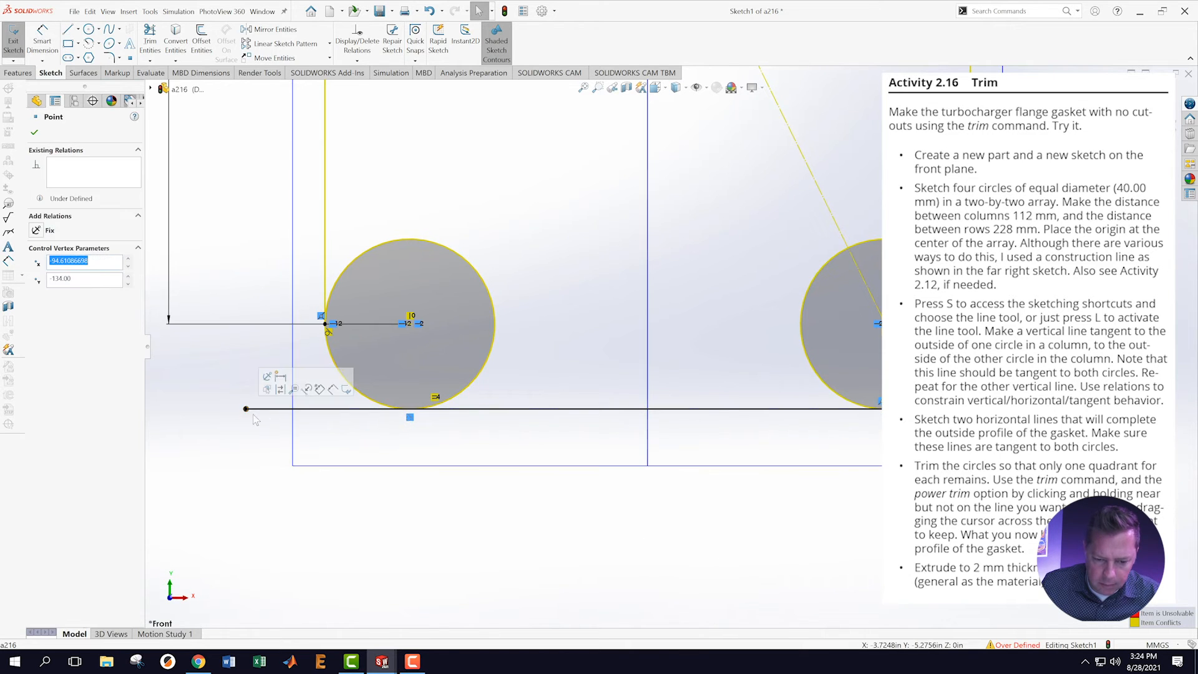
click(377, 516)
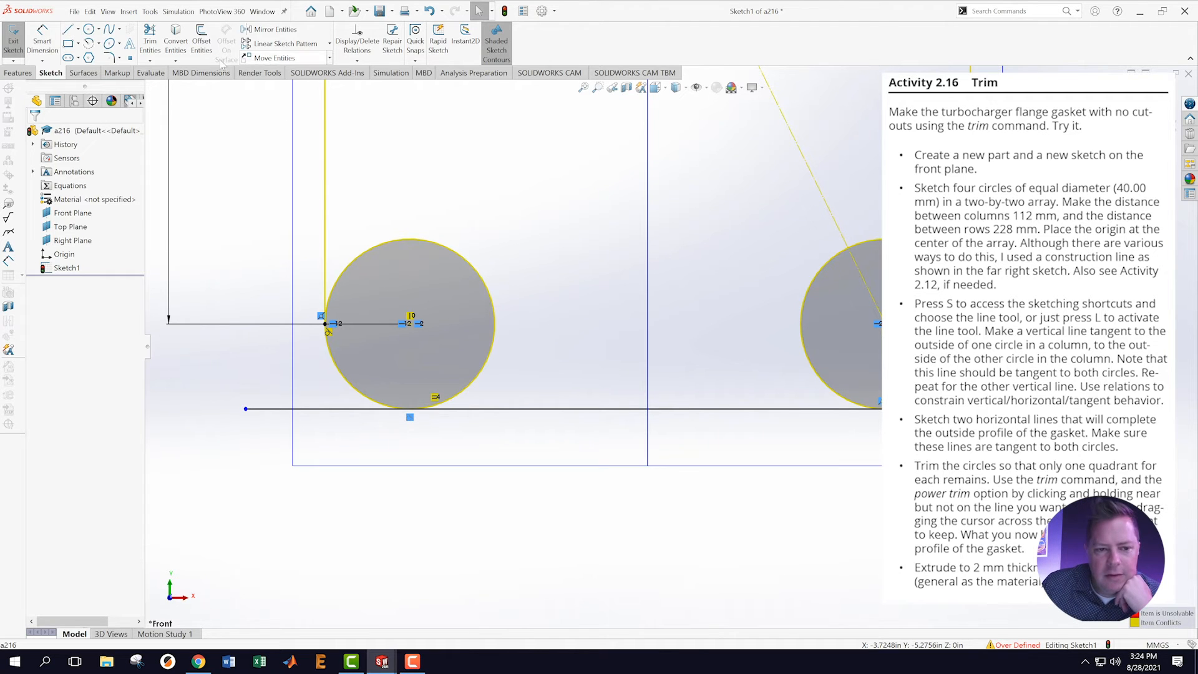
Review the sketch's over-defining relations and examine the bottom line where it meets the two lower circles
click(357, 41)
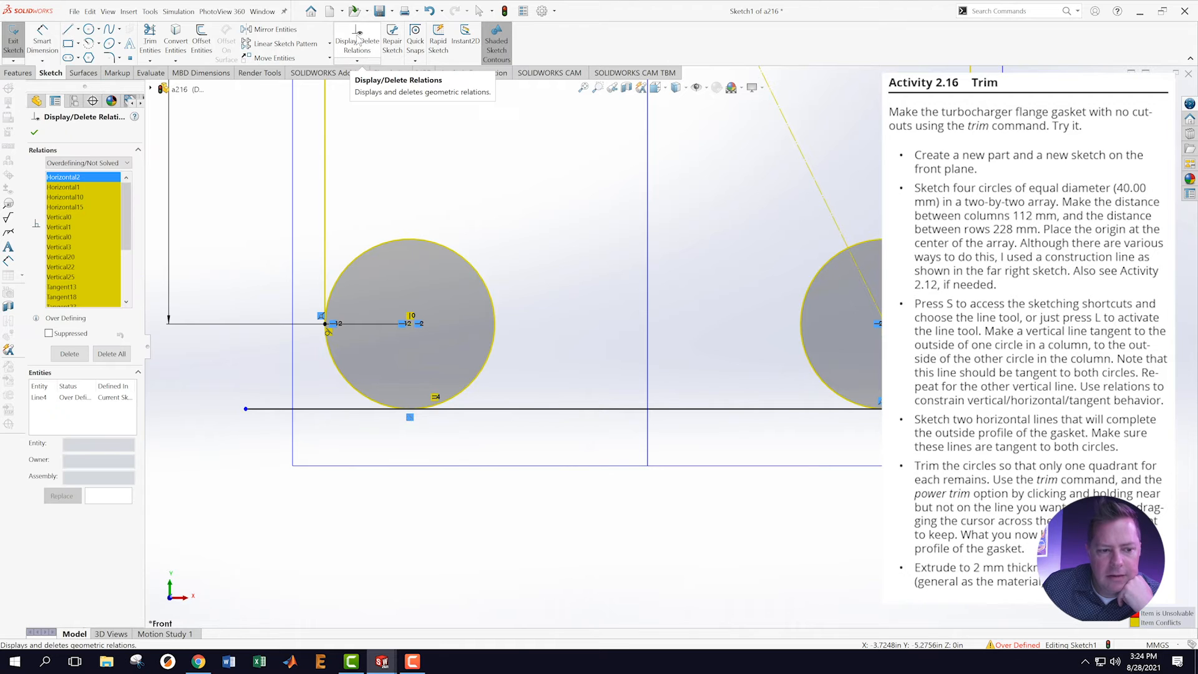
mouse_move(130, 197)
mouse_down()
mouse_move(125, 255)
mouse_move(127, 207)
mouse_up()
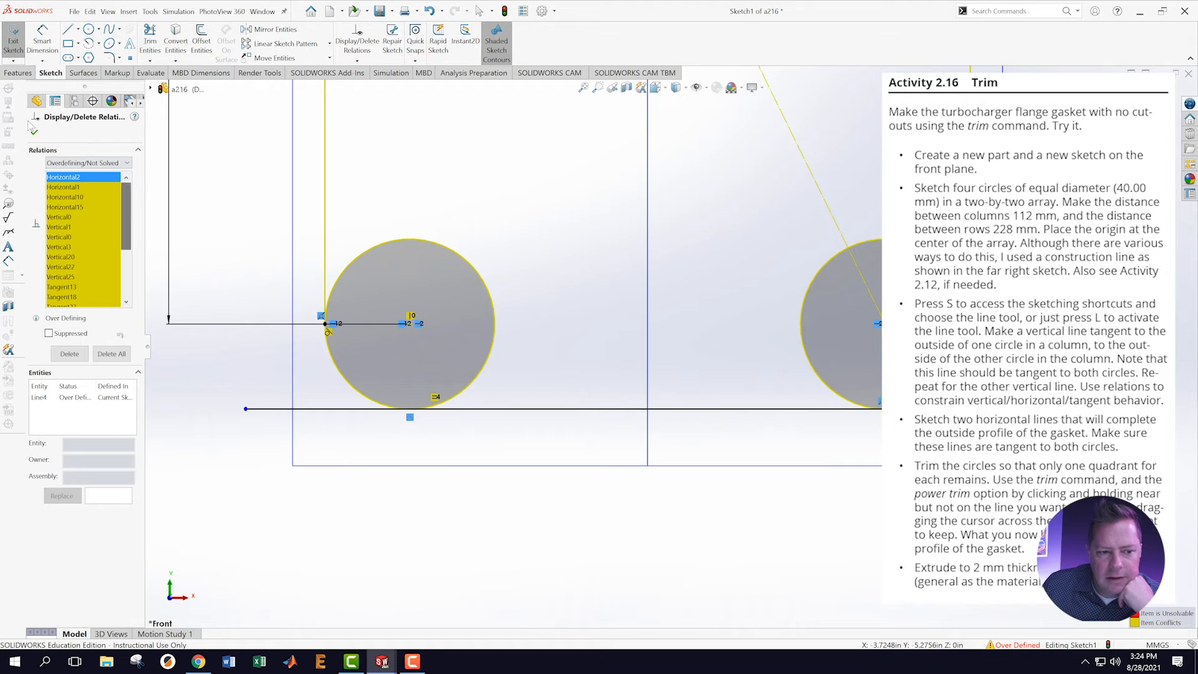
click(34, 134)
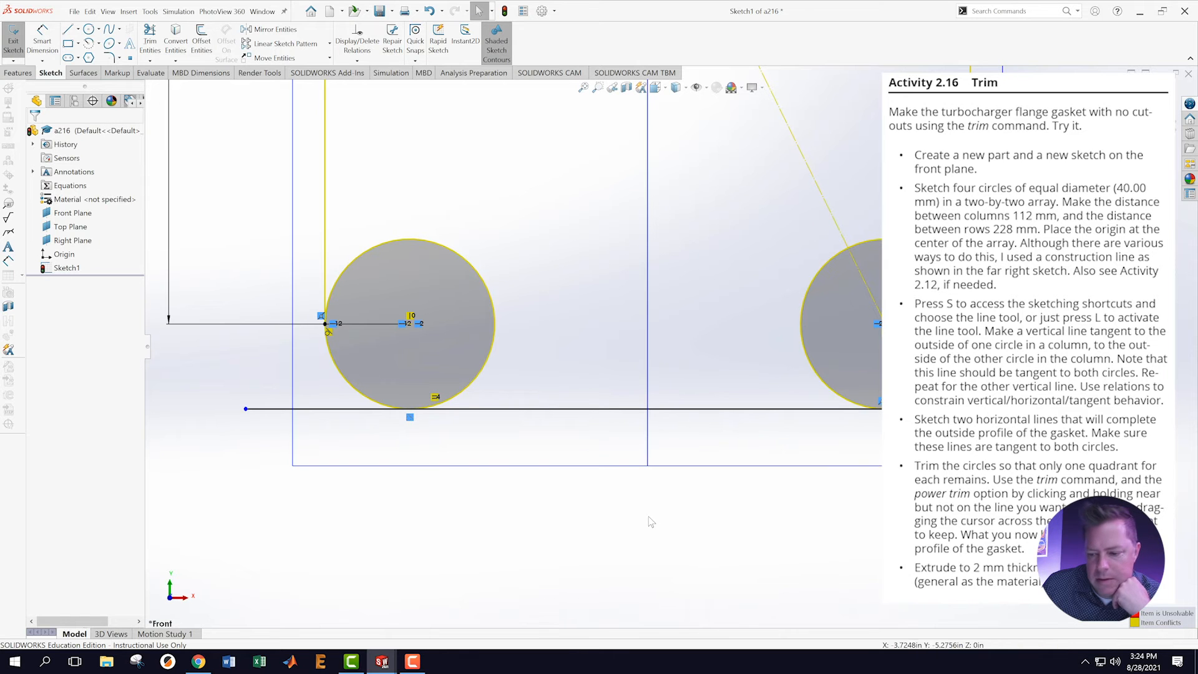
scroll(702, 477, up, 1)
scroll(783, 331, up, 8)
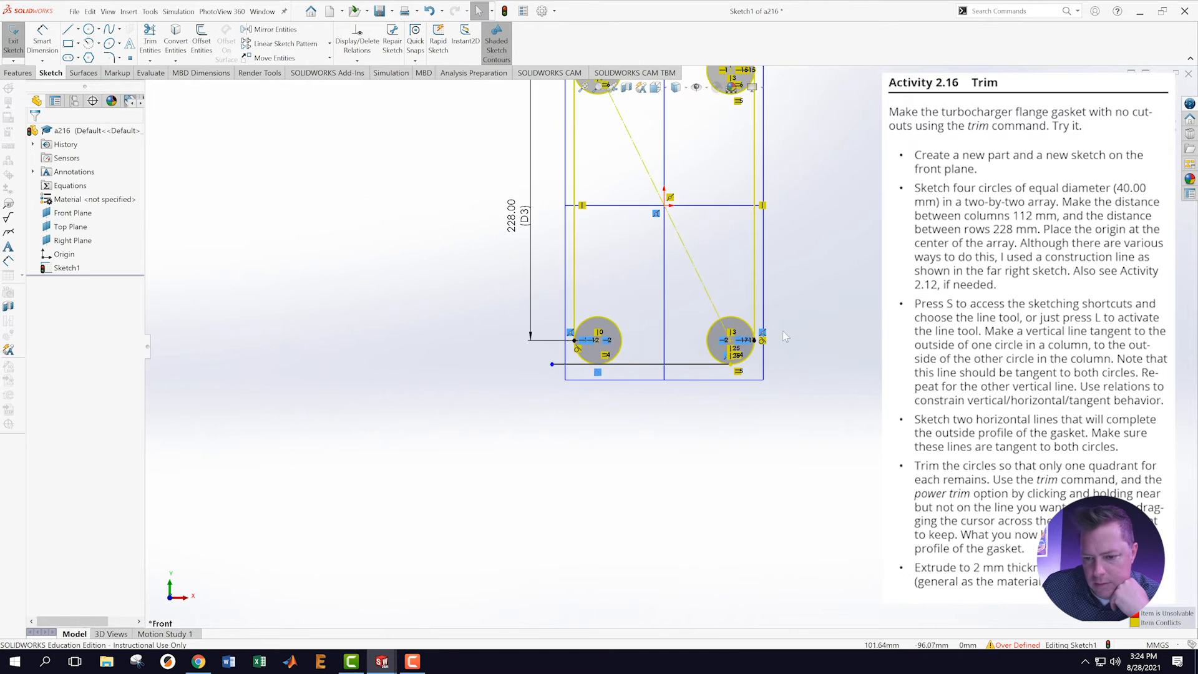
scroll(549, 361, down, 5)
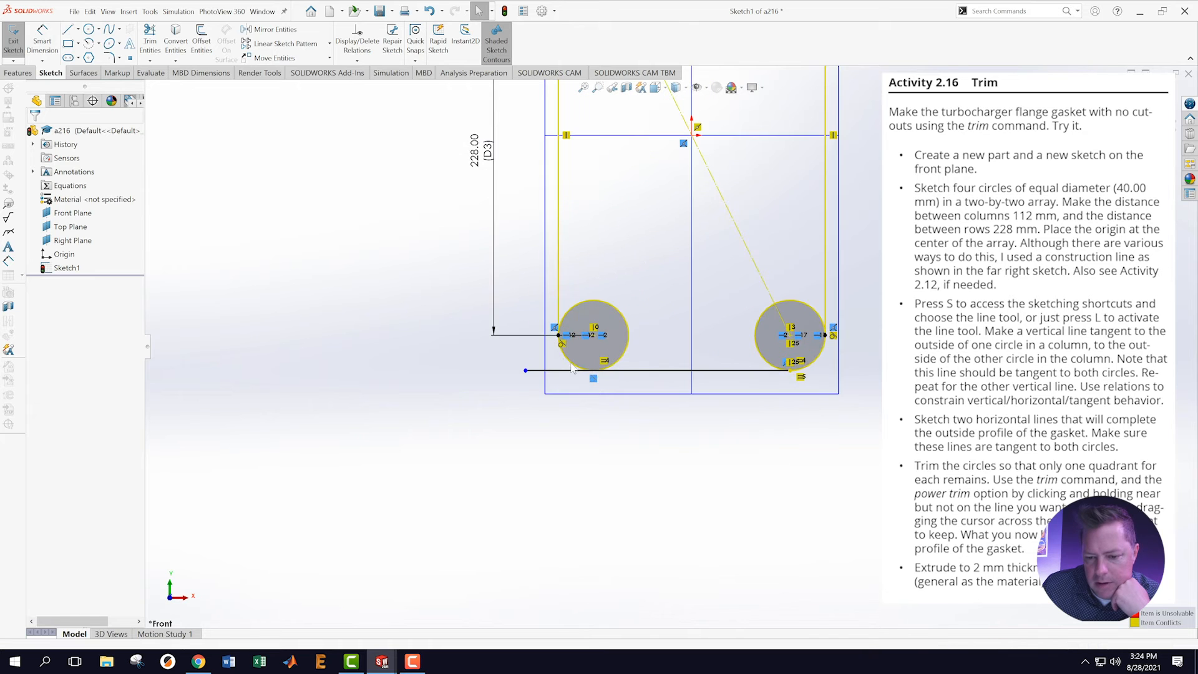
Make the bottom line's left endpoint coincident with the lower-left circle
click(505, 362)
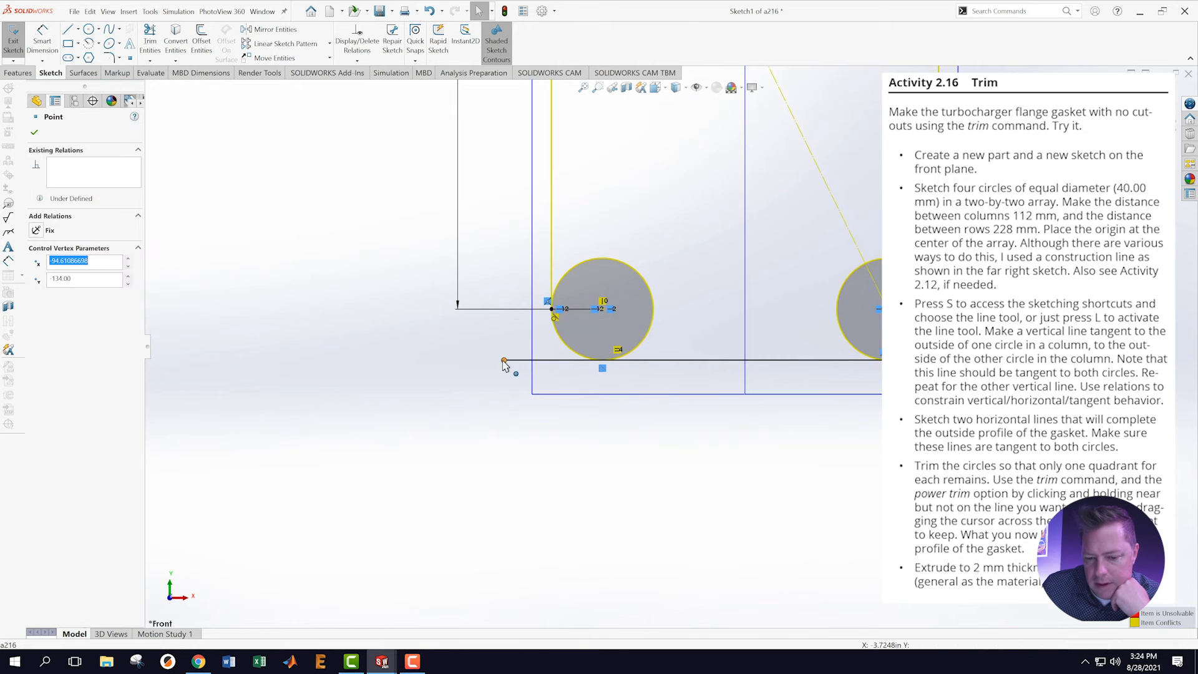
scroll(562, 349, down, 3)
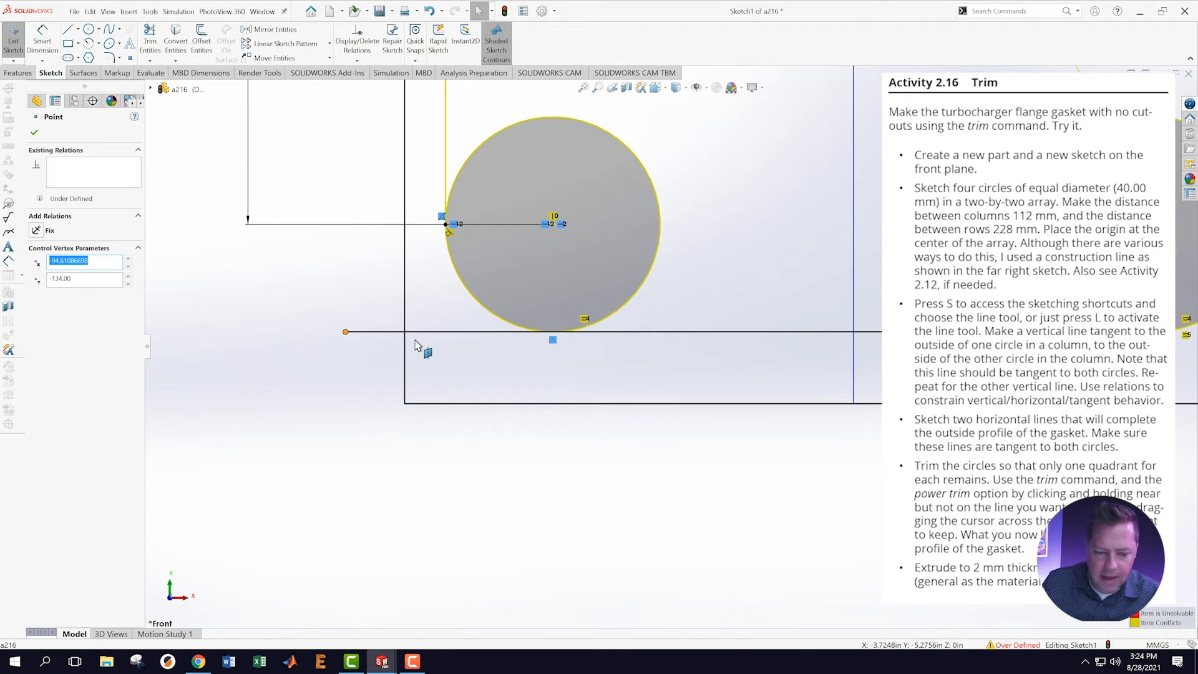
click(320, 373)
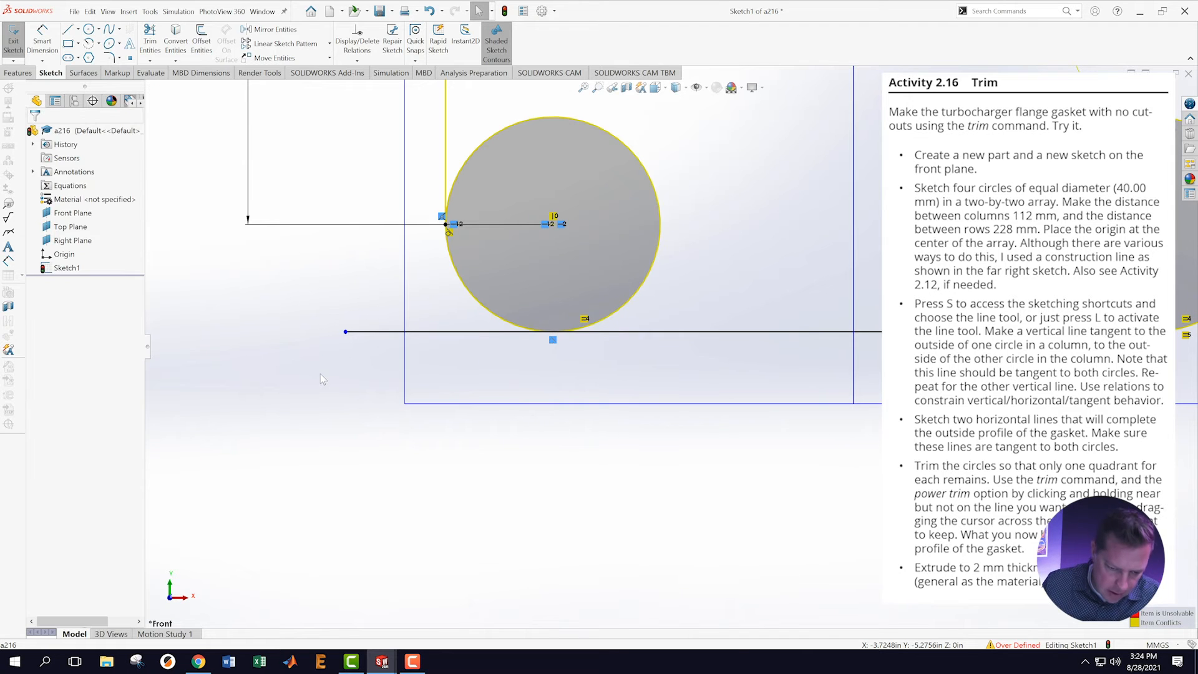
click(346, 331)
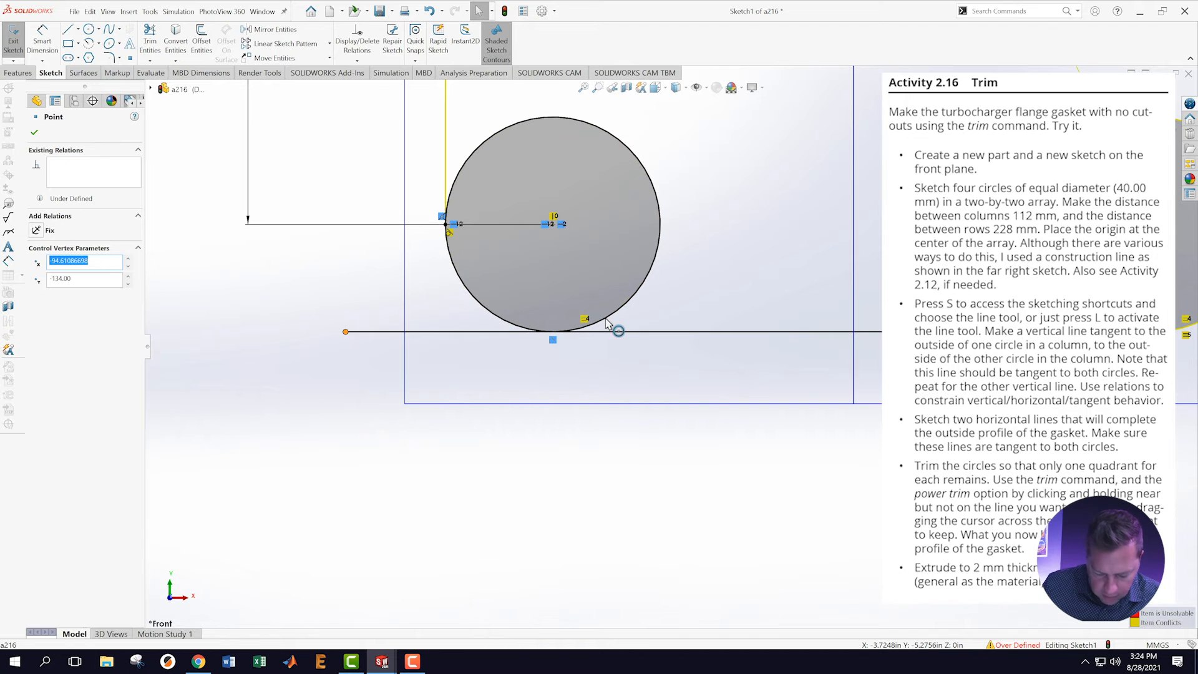
ctrl+click(608, 323)
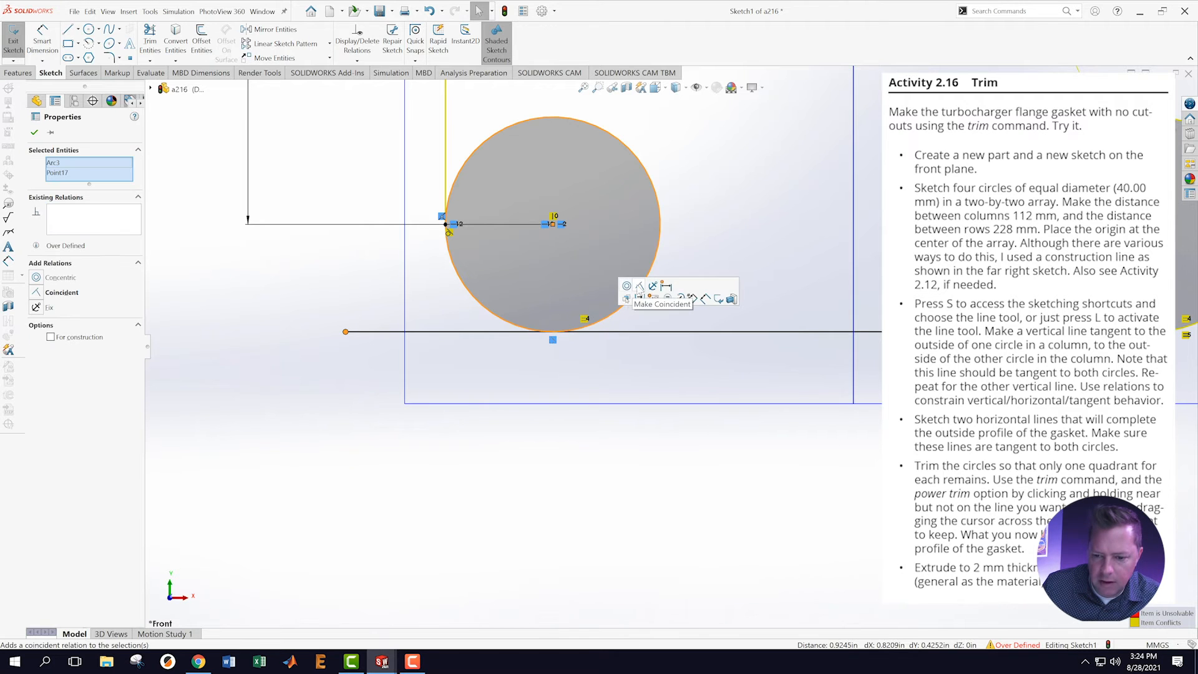
click(641, 288)
click(554, 463)
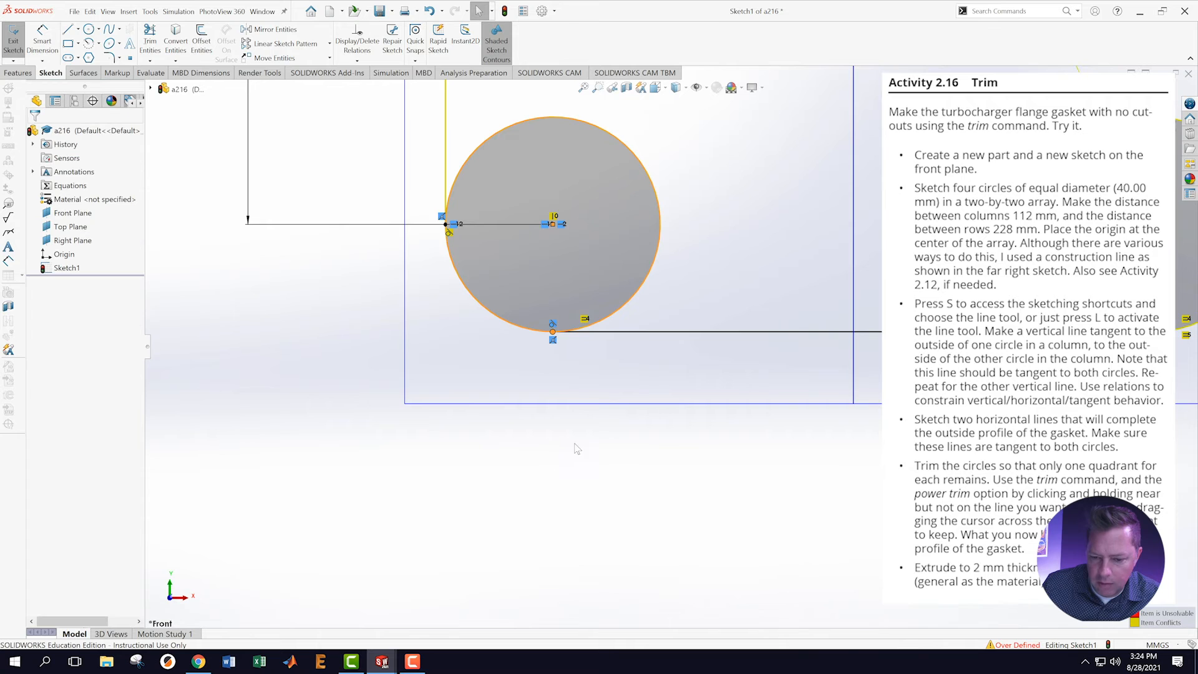
Add a horizontal relation to the bottom line between the two lower circles
scroll(718, 463, up, 6)
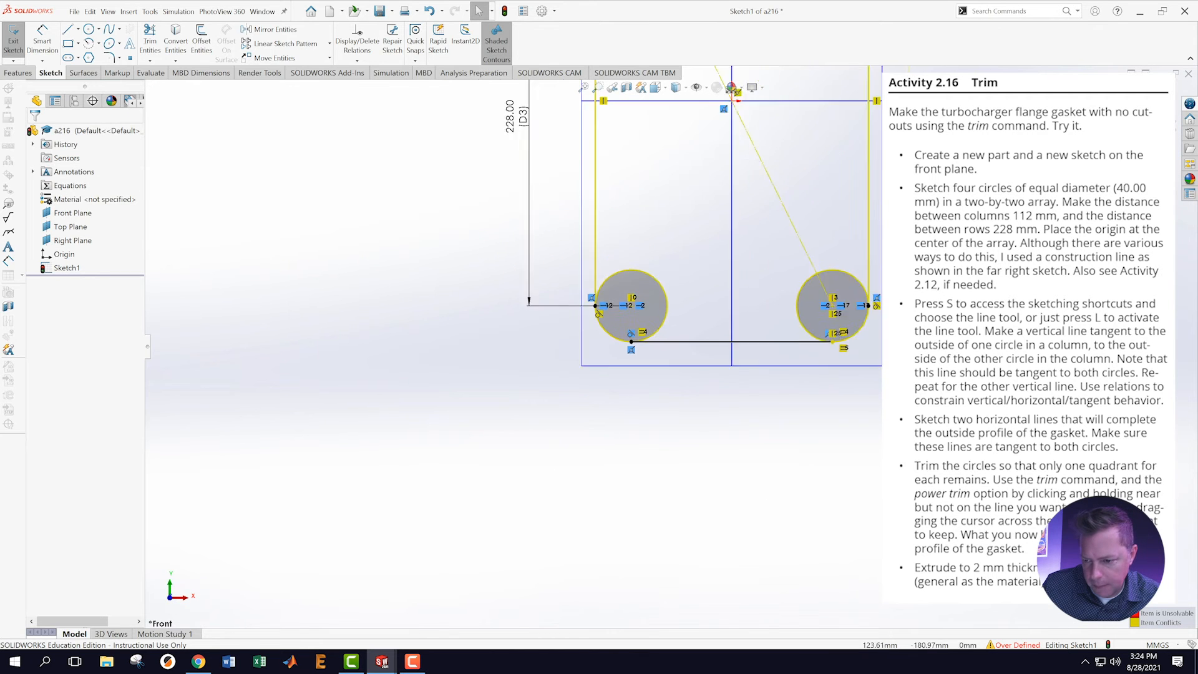
scroll(805, 315, up, 3)
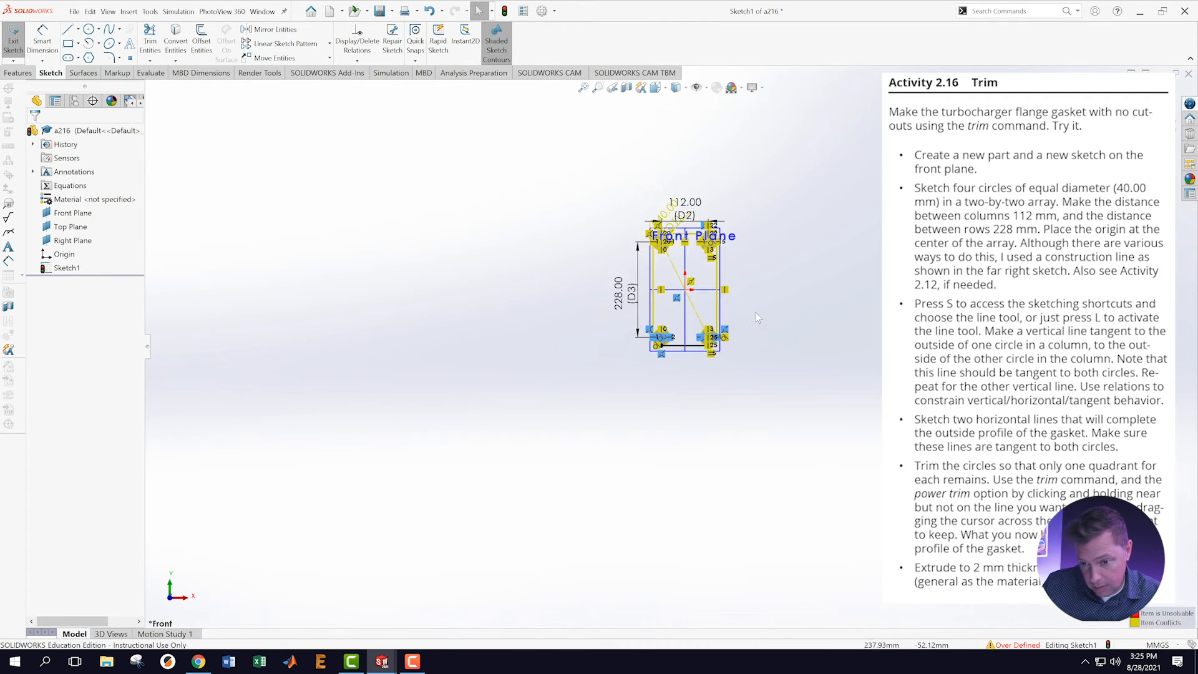
scroll(629, 201, down, 1)
scroll(629, 201, down, 4)
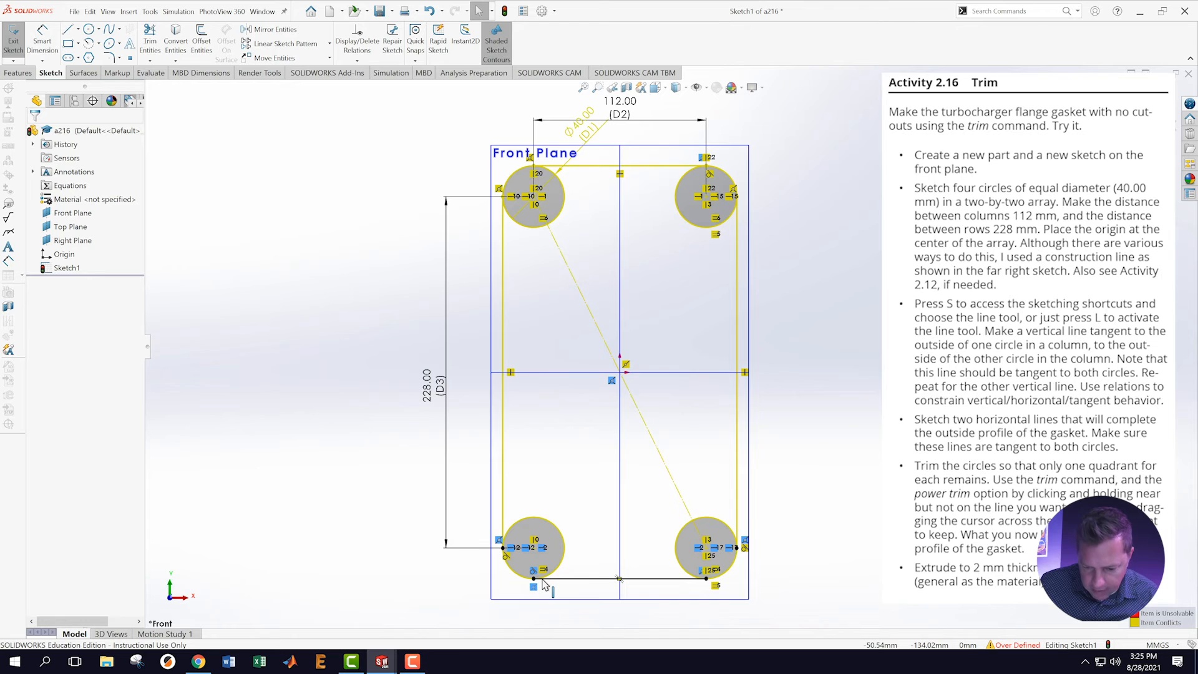
scroll(645, 600, down, 2)
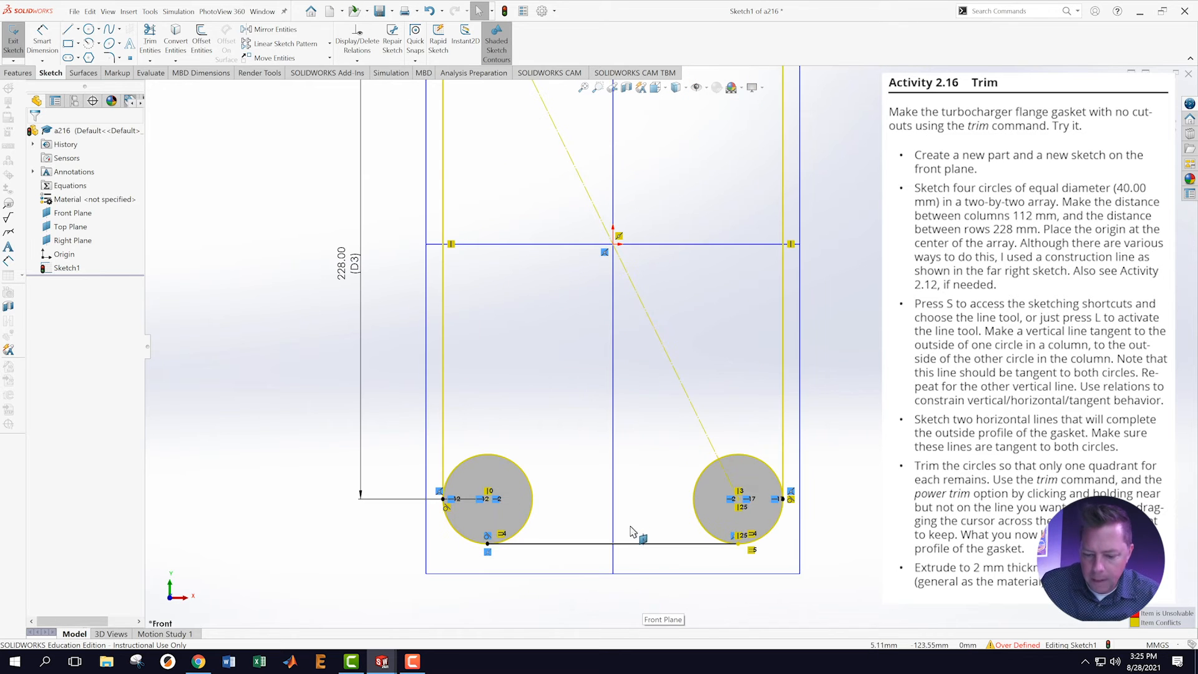
click(630, 544)
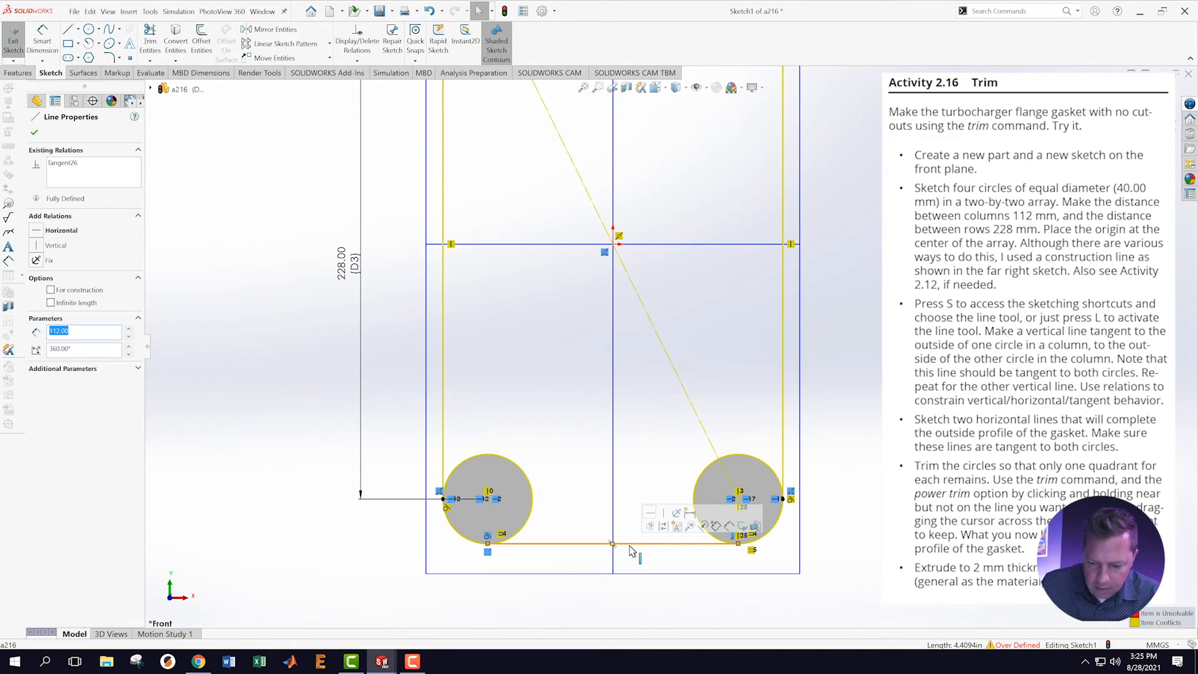
click(650, 512)
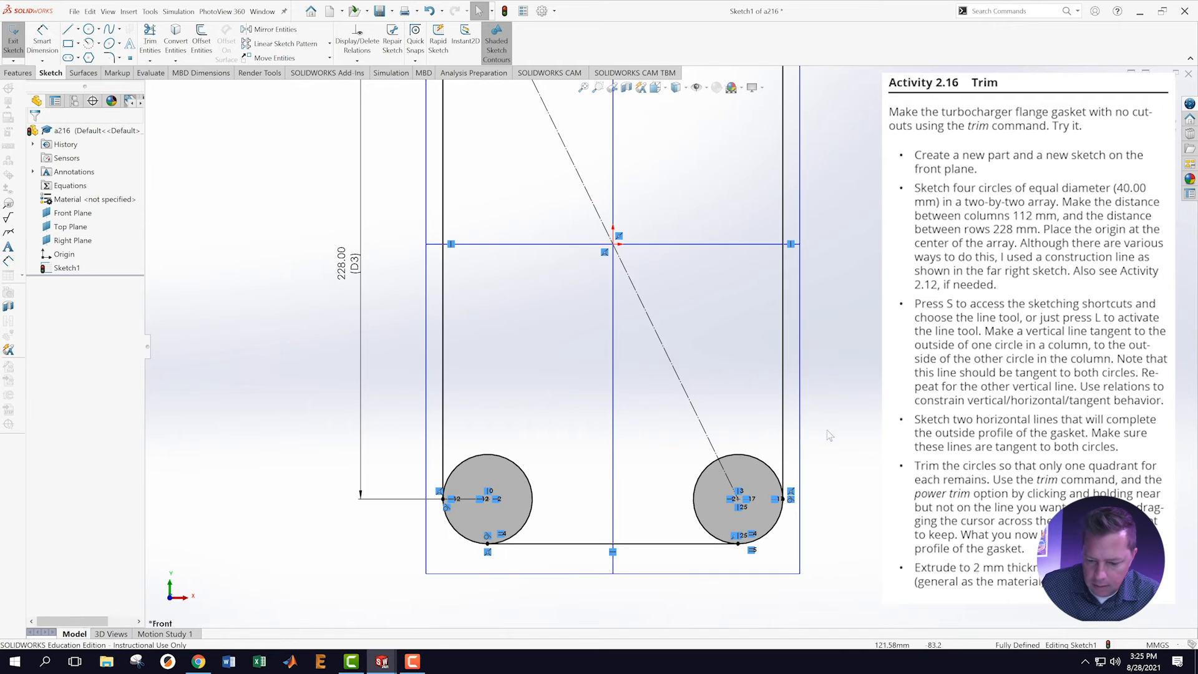
Add a tangent relation between the bottom line and the lower-right circle
scroll(677, 282, up, 1)
scroll(677, 282, up, 2)
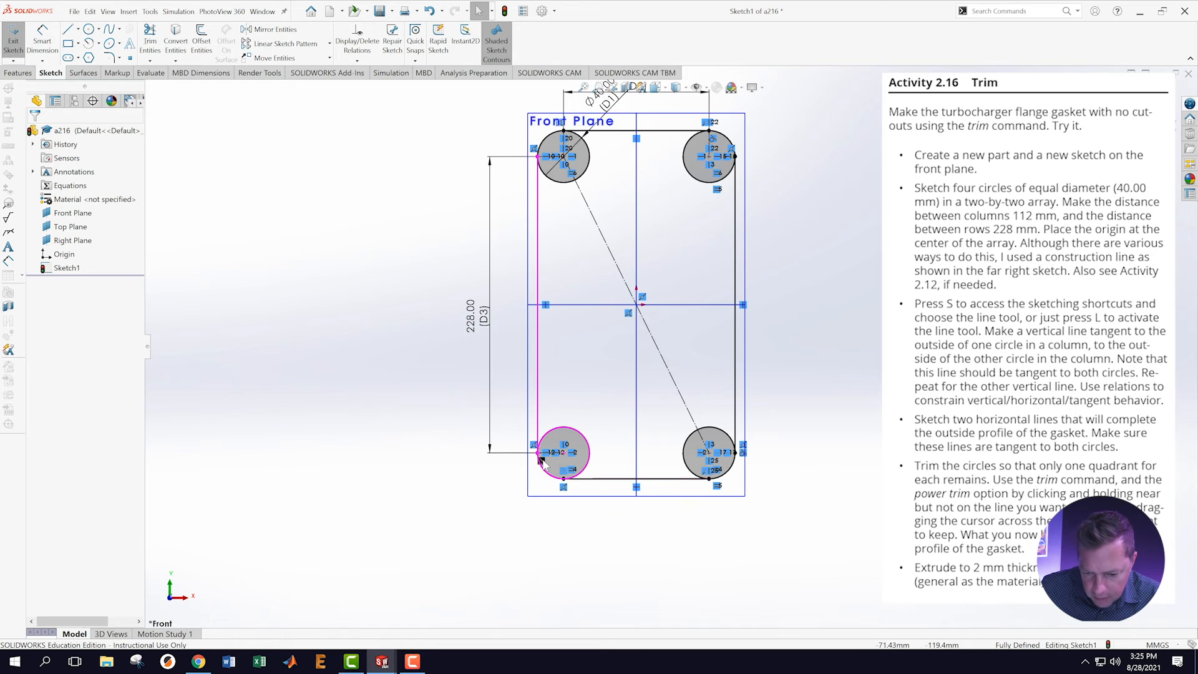
scroll(767, 490, down, 5)
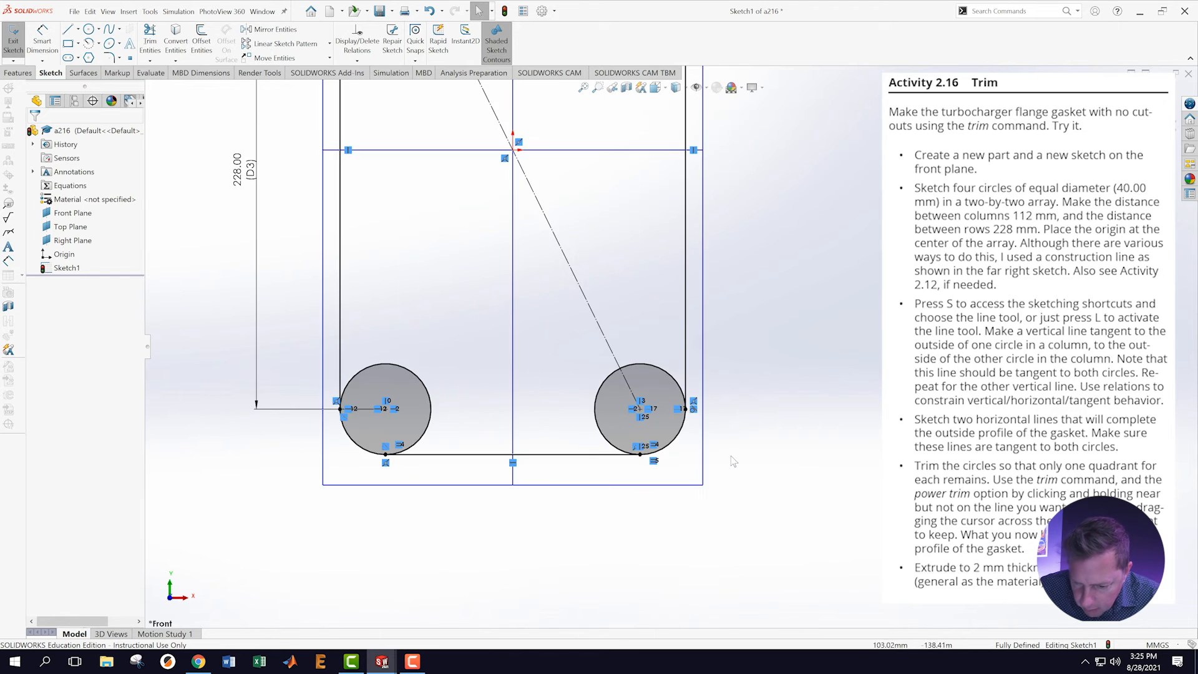
scroll(691, 455, down, 1)
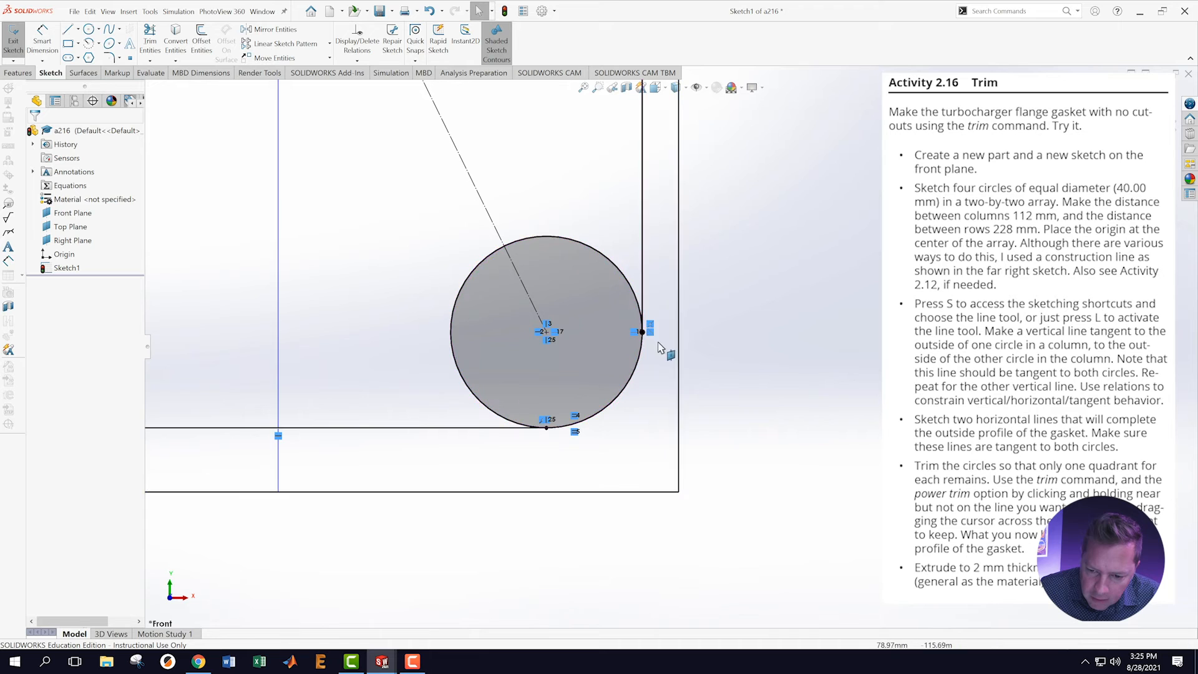
click(486, 428)
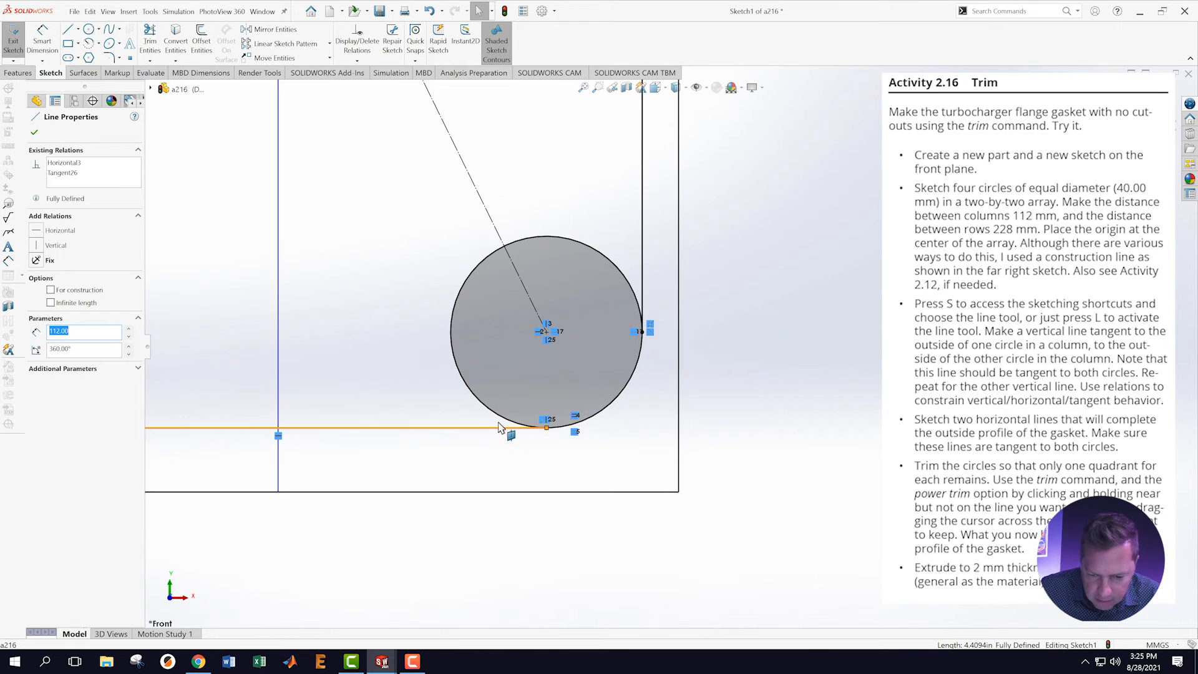
ctrl+click(594, 415)
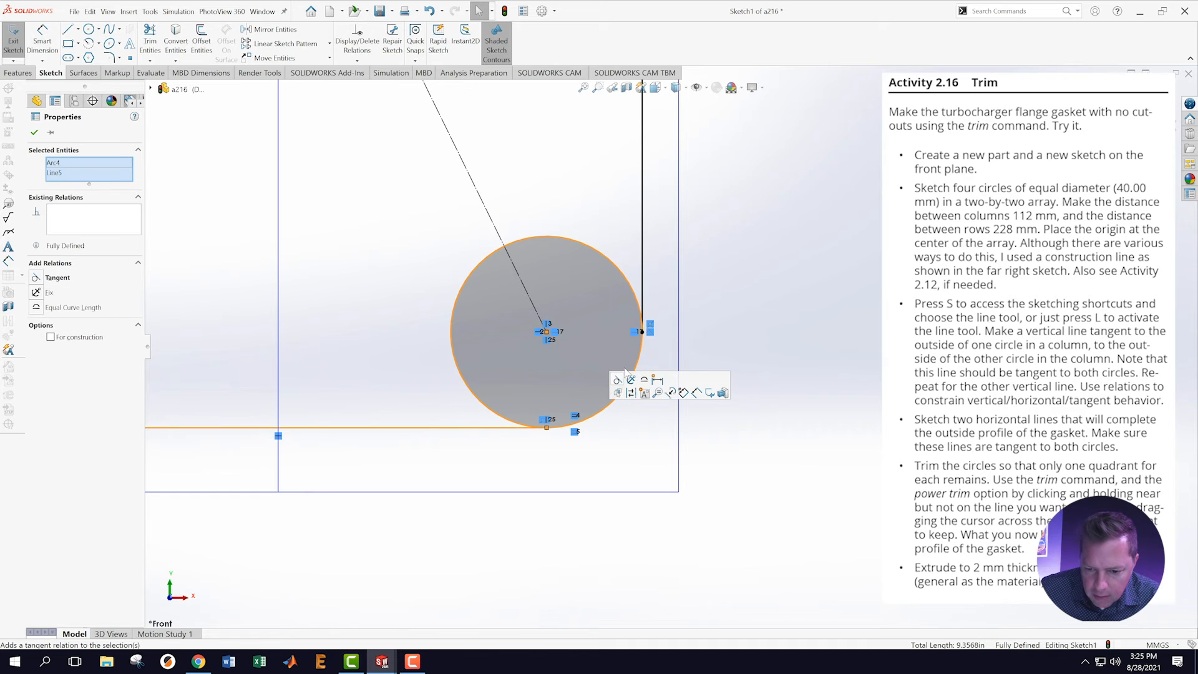
click(618, 379)
click(690, 448)
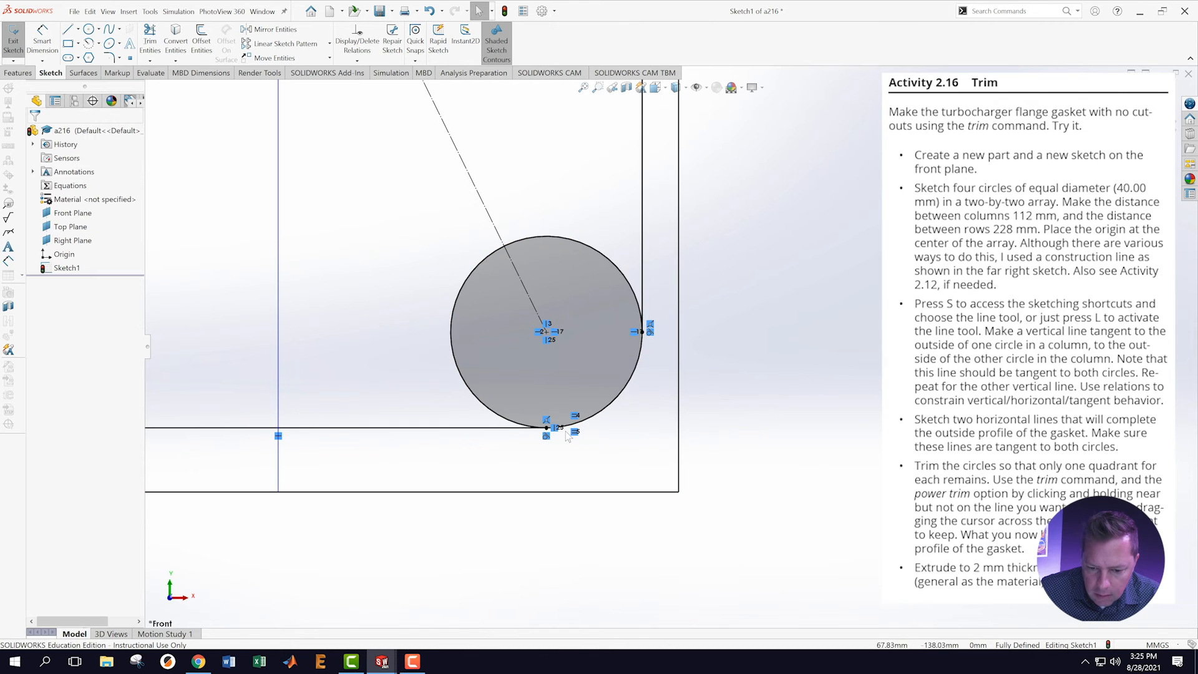
Add a tangent relation between the right vertical line and the upper-right circle
scroll(596, 247, up, 1)
scroll(596, 248, up, 6)
scroll(722, 243, down, 6)
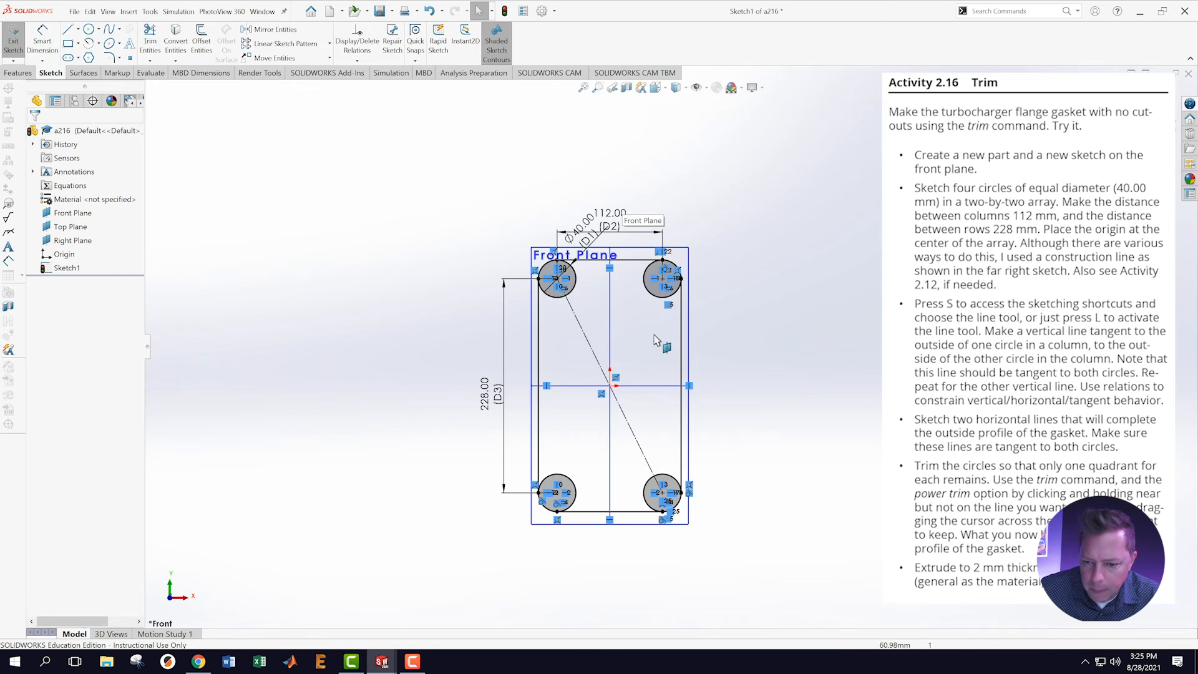
scroll(722, 243, down, 2)
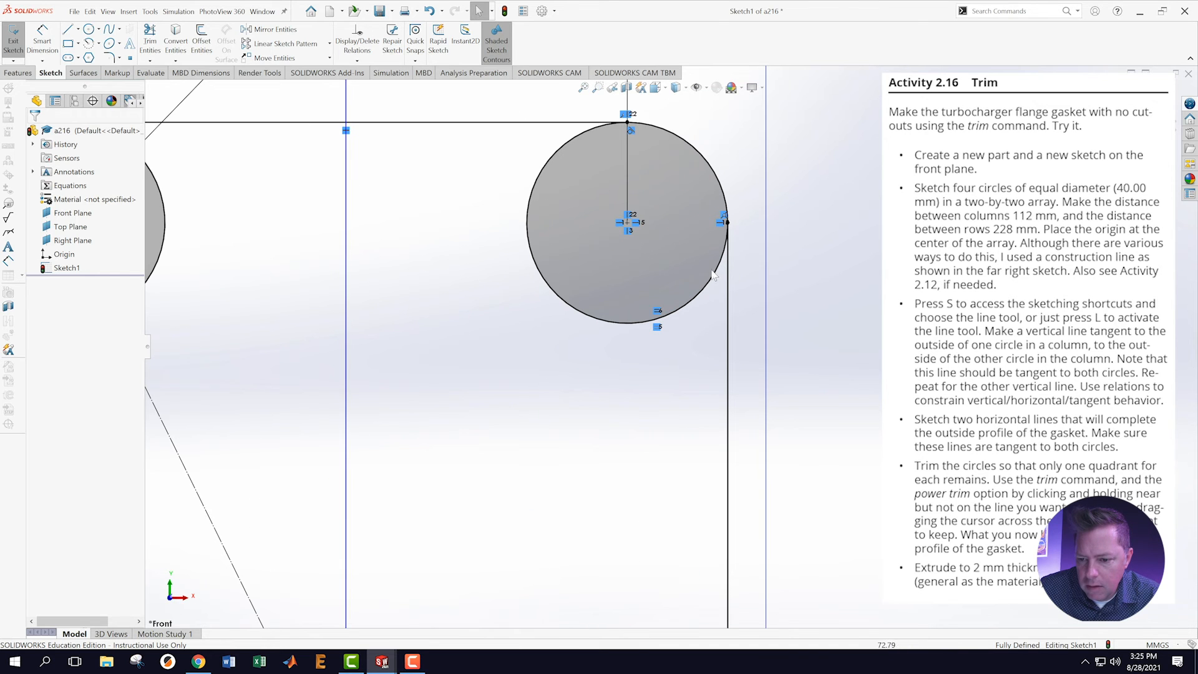
click(715, 281)
ctrl+click(729, 284)
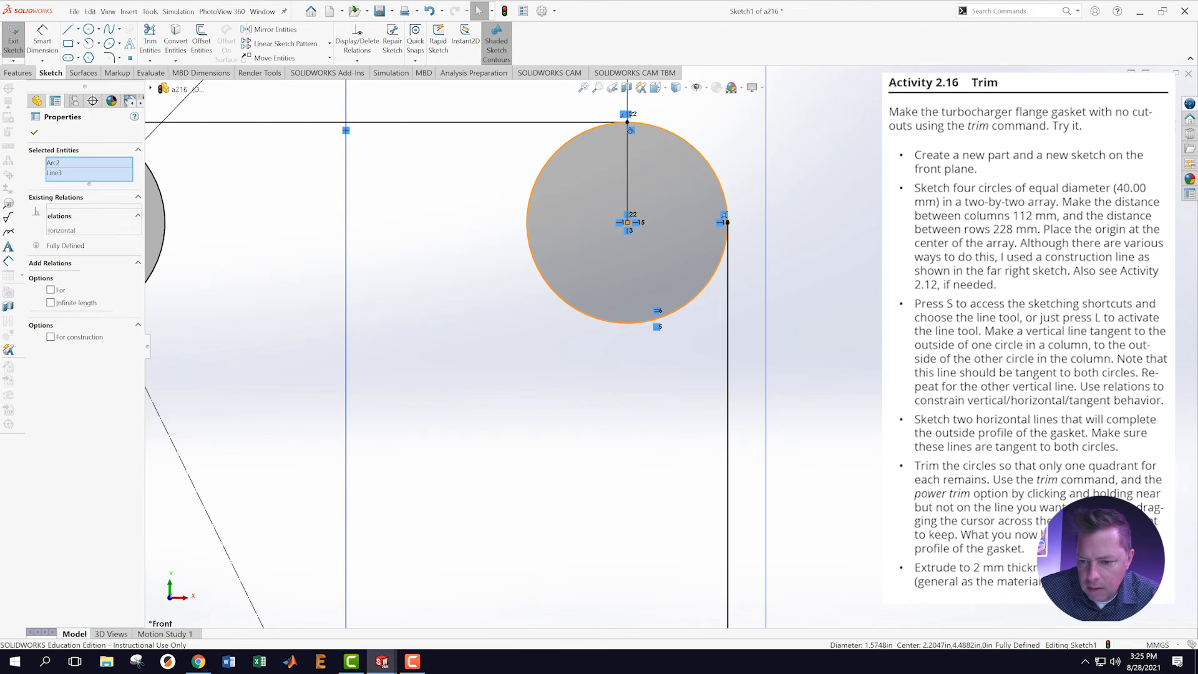
click(749, 248)
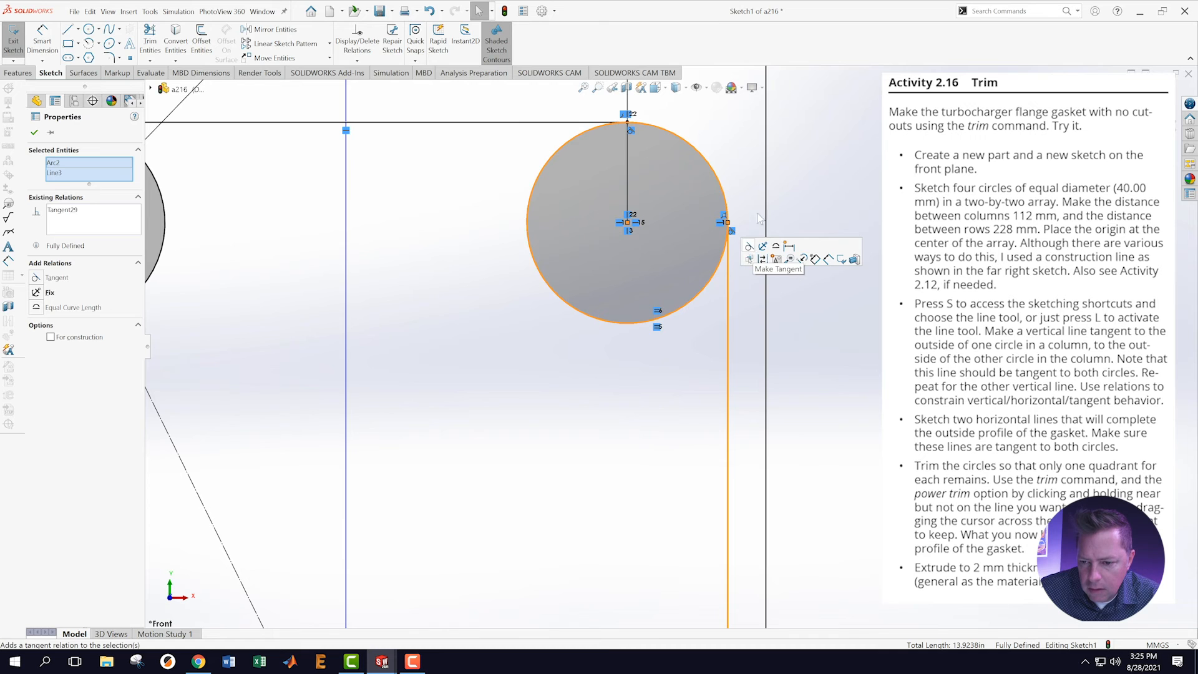
click(809, 171)
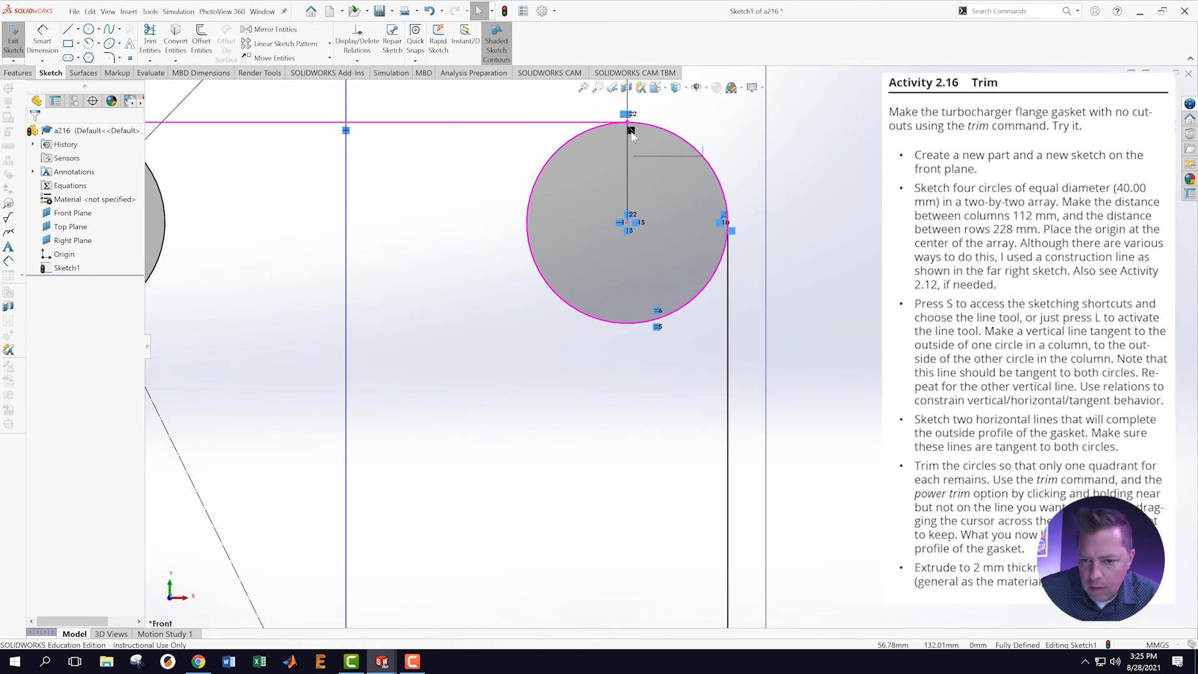
Add a tangent relation between the top horizontal line and the upper-left circle
scroll(395, 262, down, 4)
scroll(524, 308, up, 6)
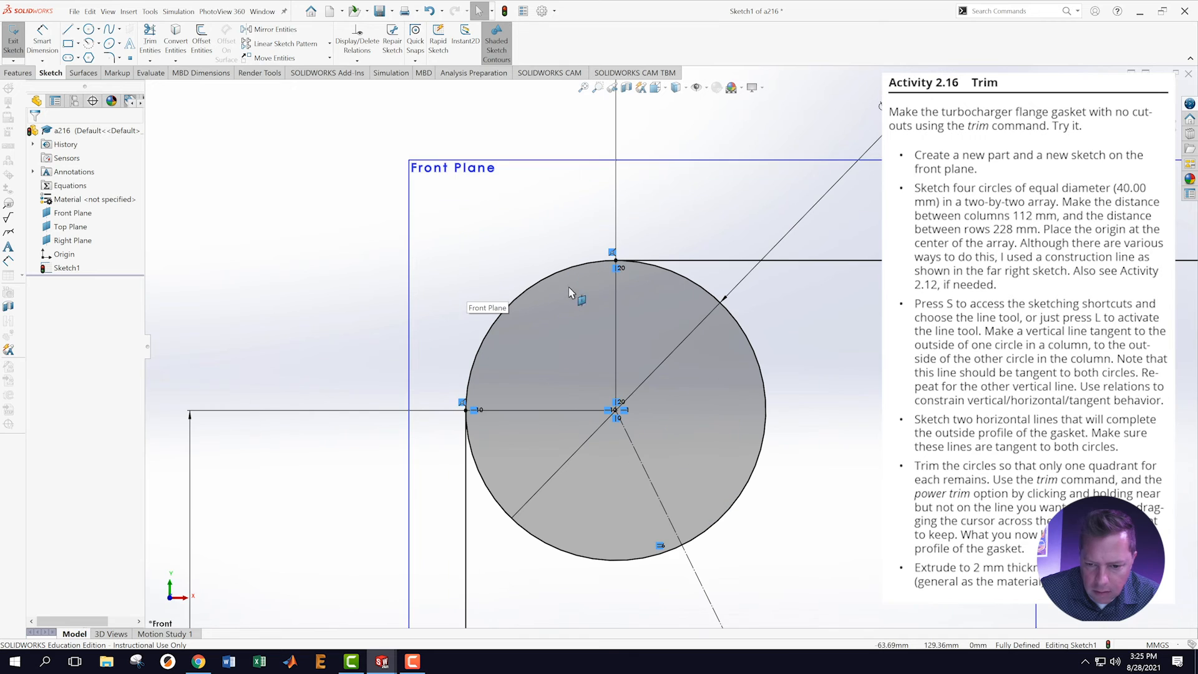
click(598, 265)
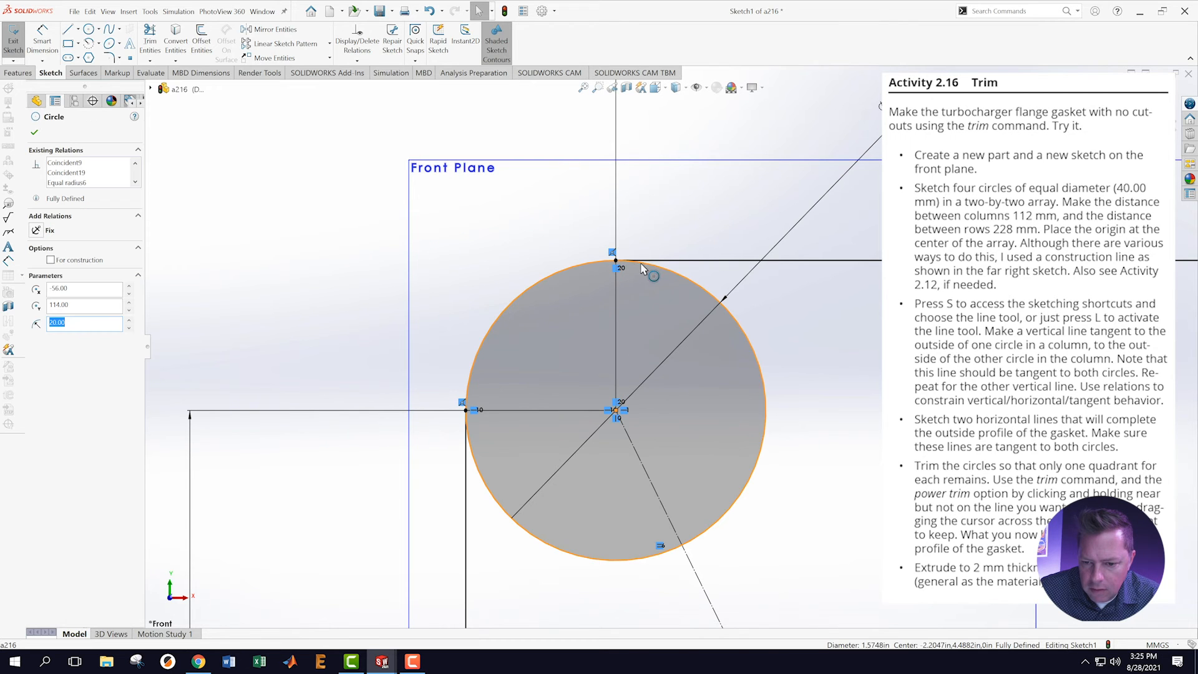
ctrl+click(650, 261)
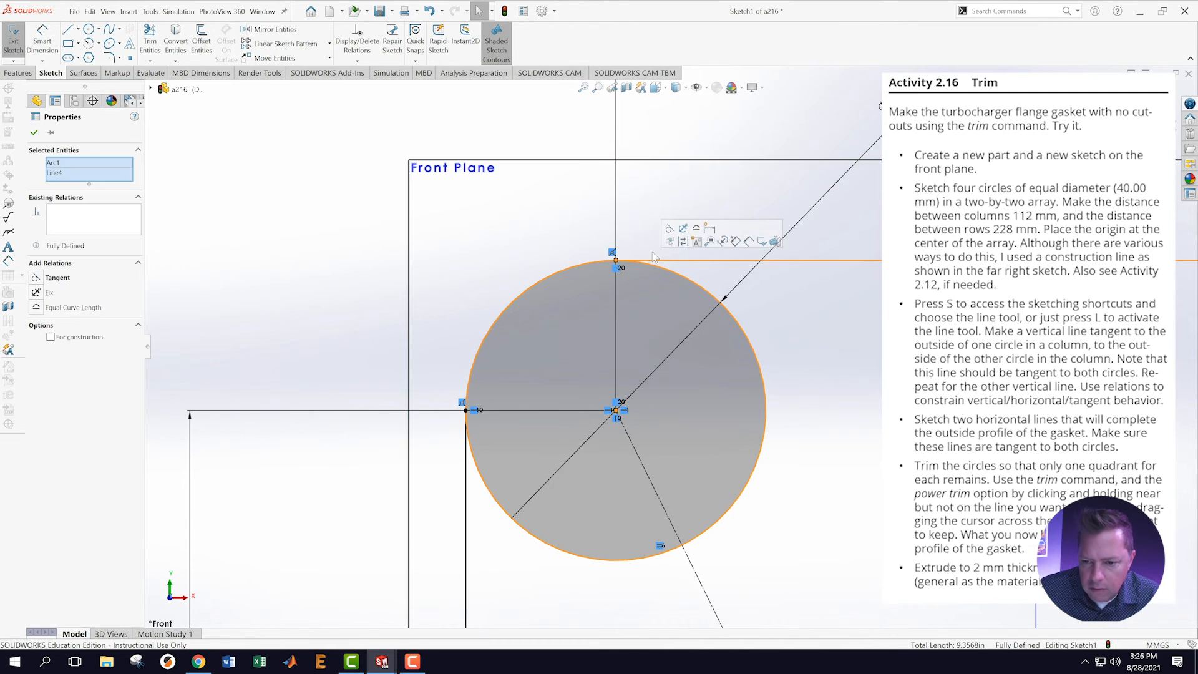
click(406, 268)
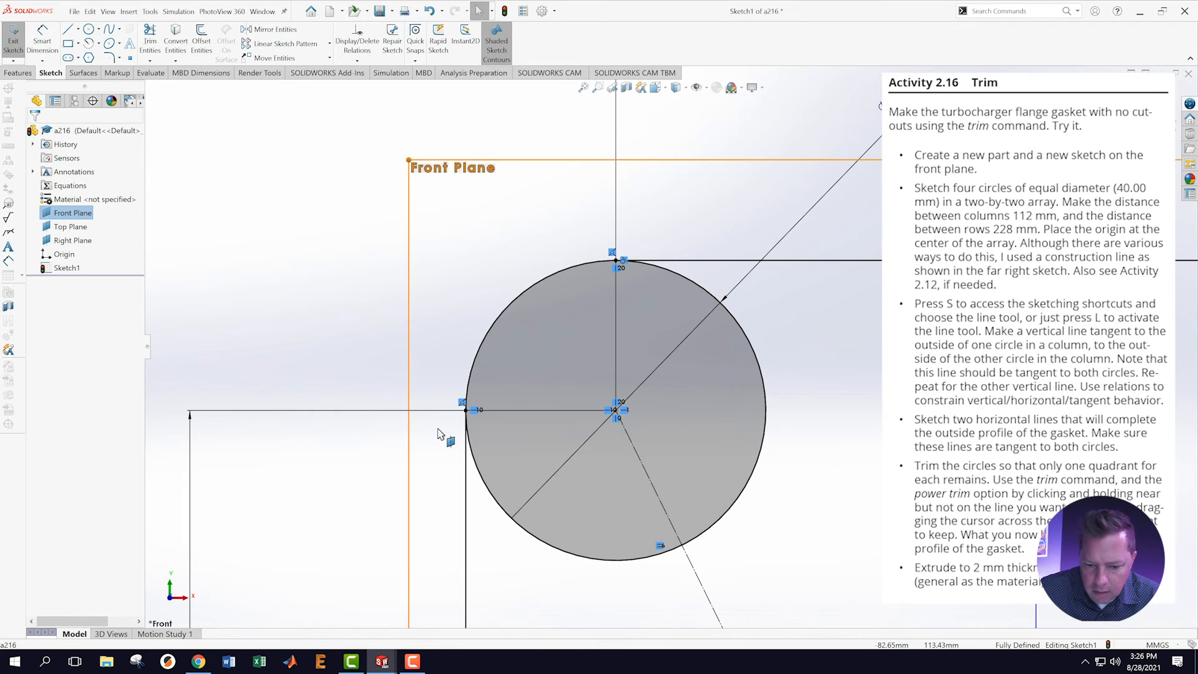
Add a tangent relation between the left vertical line and the upper-left circle
click(466, 462)
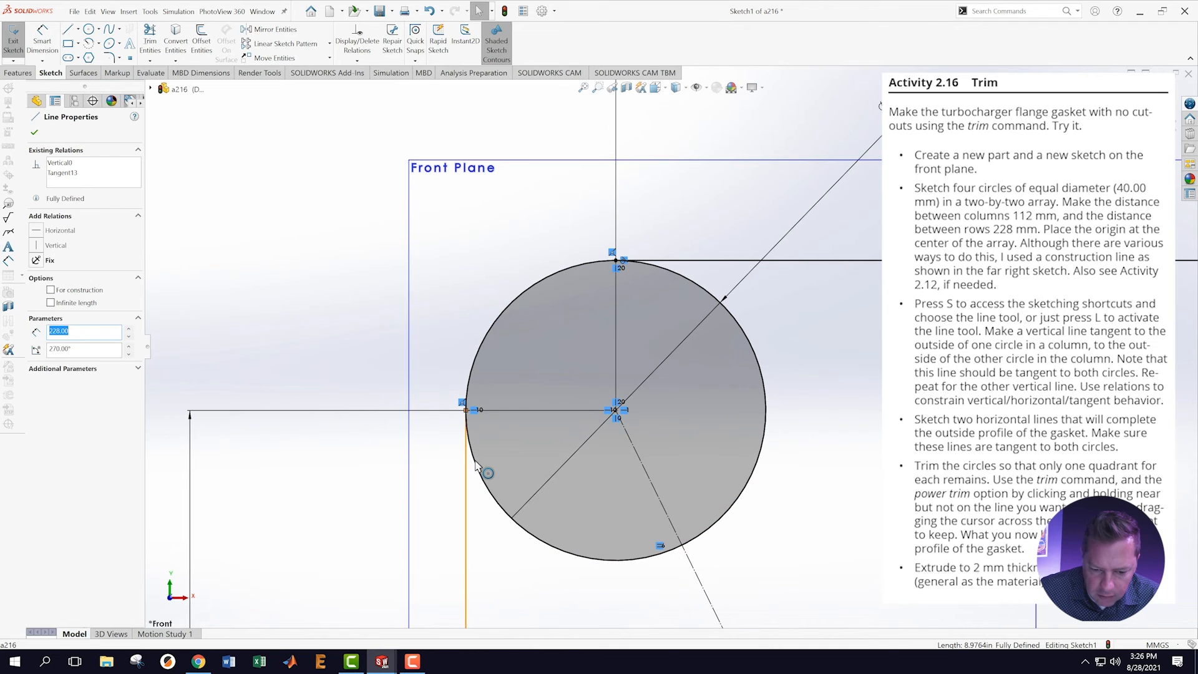
ctrl+click(476, 463)
click(366, 312)
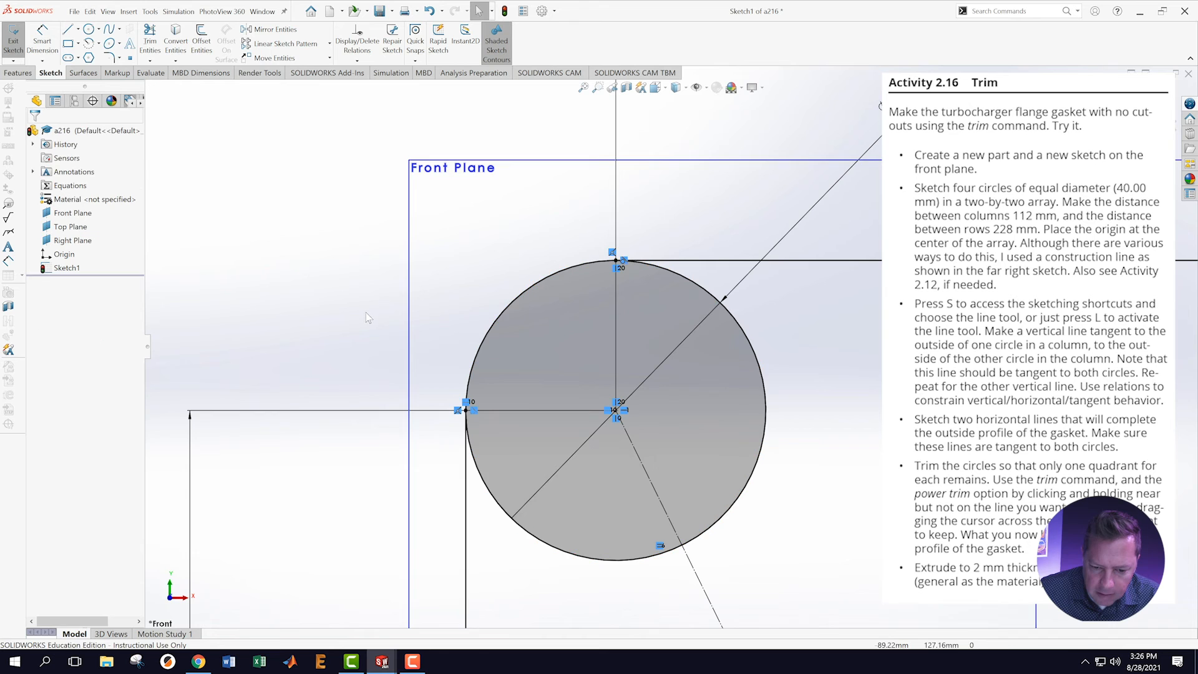
Power-trim the inner arcs of the two upper circles so only their outer corner quadrants remain
scroll(671, 347, up, 5)
scroll(860, 569, up, 6)
scroll(822, 547, down, 3)
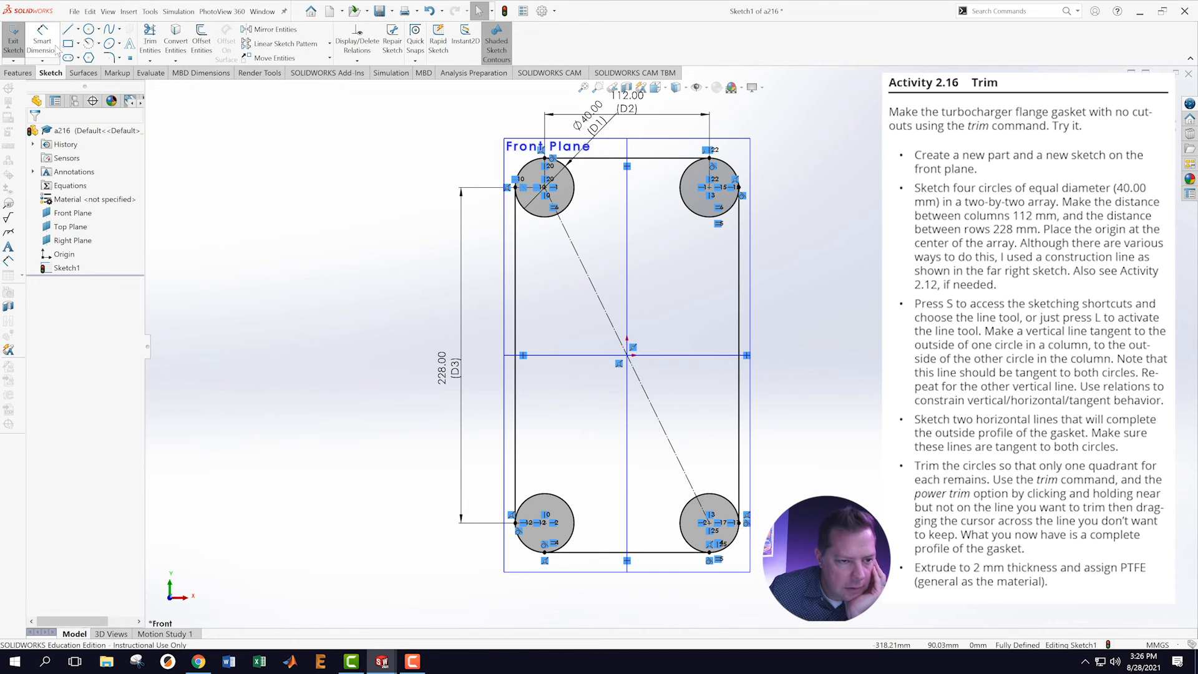
click(149, 39)
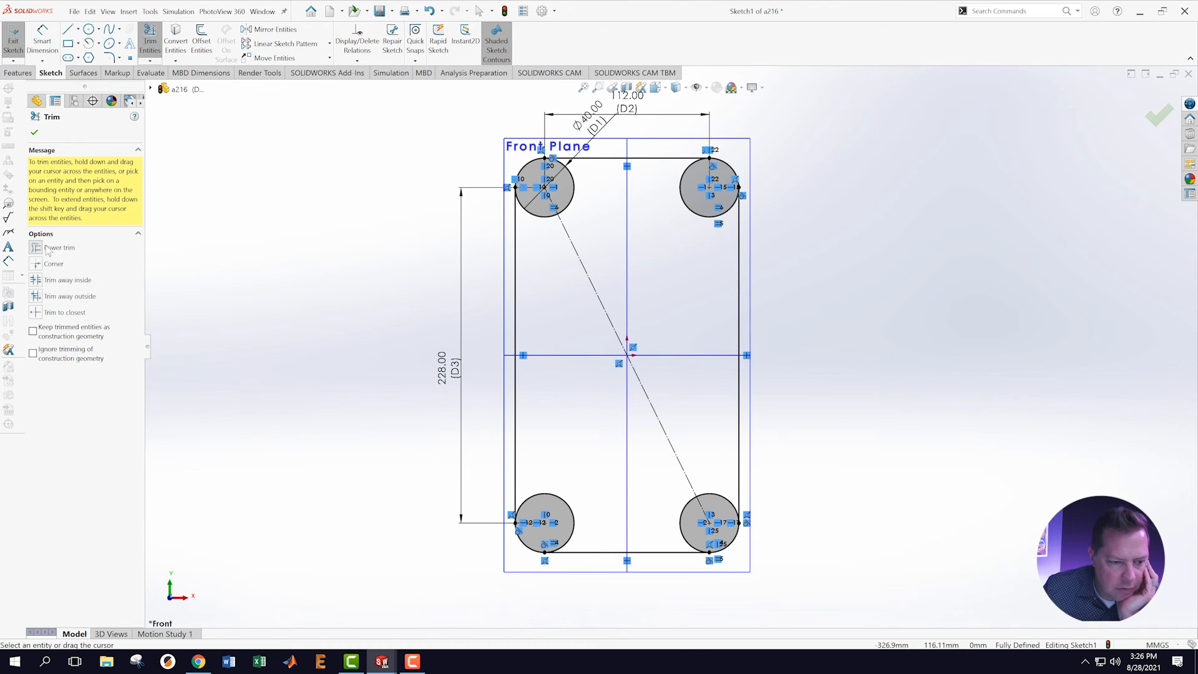
scroll(608, 212, up, 3)
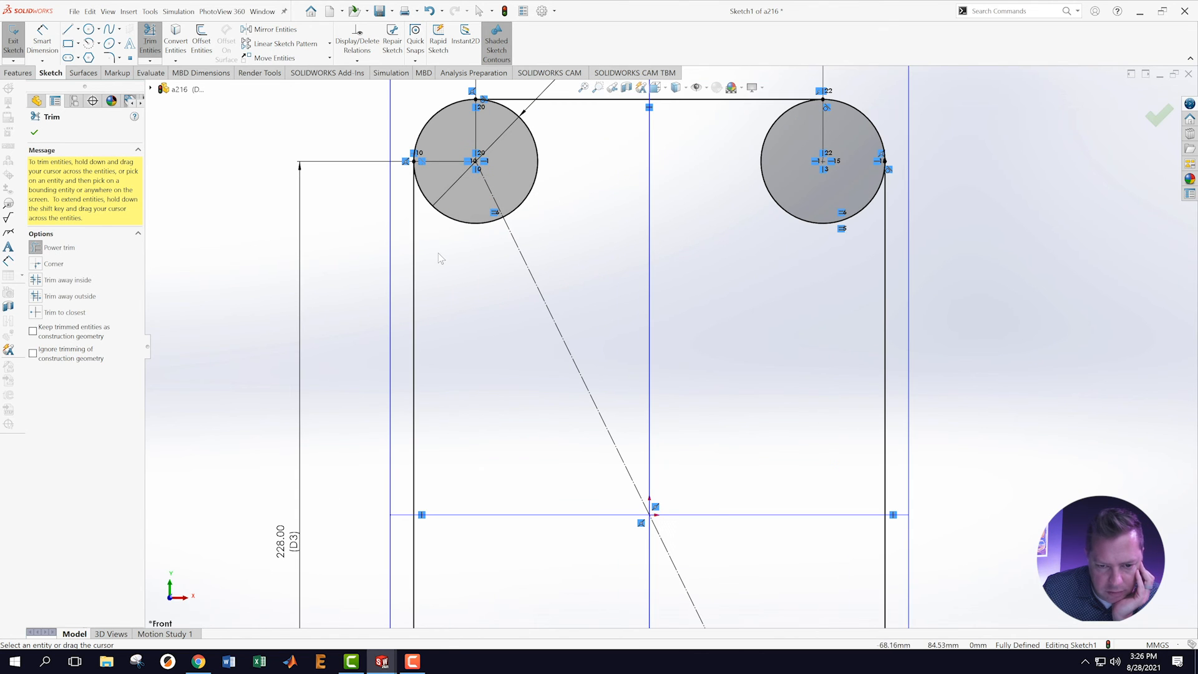
mouse_move(435, 245)
mouse_down()
mouse_move(430, 195)
mouse_move(534, 128)
mouse_move(771, 131)
mouse_move(818, 154)
mouse_up()
drag(819, 331, 802, 375)
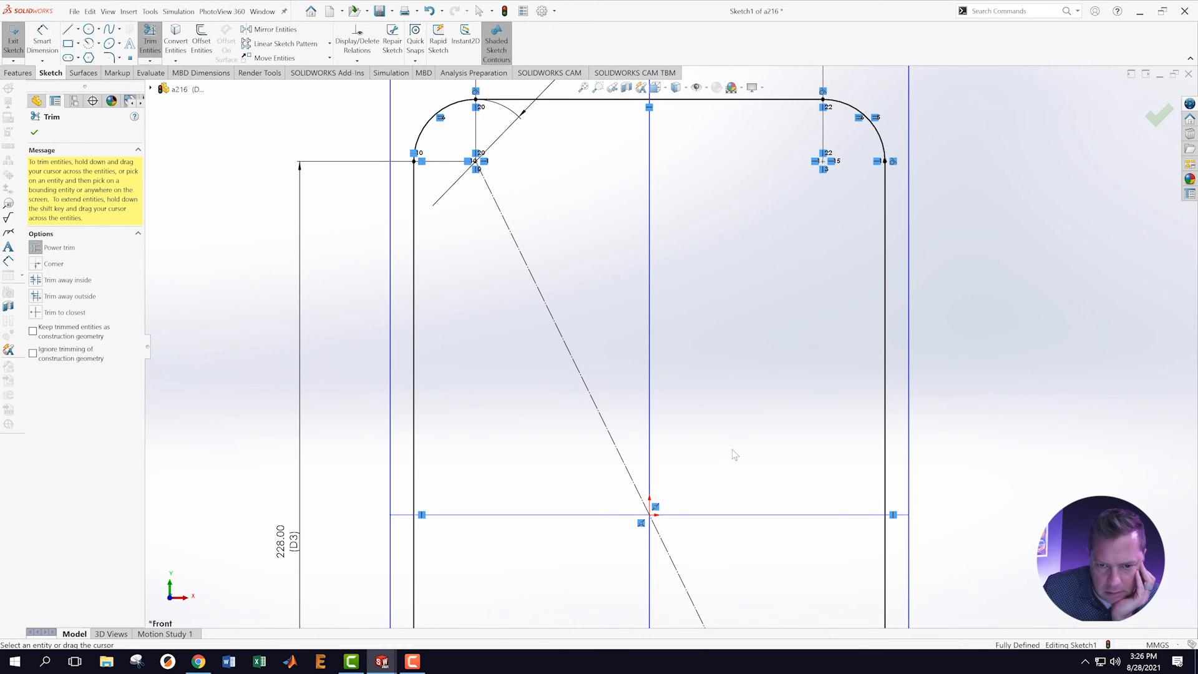
Power-trim the inner arcs of the two lower circles, leaving only the outer quadrants that close the gasket profile
scroll(732, 455, down, 3)
scroll(773, 543, up, 2)
scroll(767, 561, down, 4)
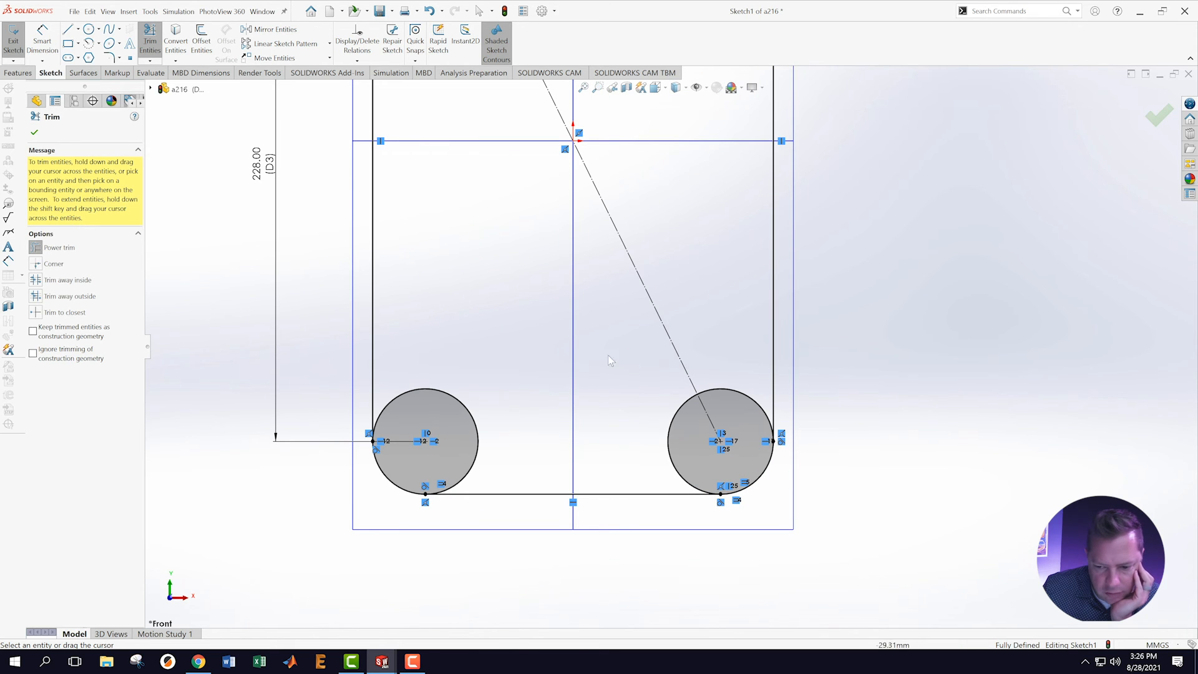
mouse_move(758, 391)
mouse_down()
mouse_move(747, 447)
mouse_move(688, 484)
mouse_move(631, 473)
mouse_move(461, 480)
mouse_move(415, 466)
mouse_move(446, 445)
mouse_up()
scroll(586, 371, up, 5)
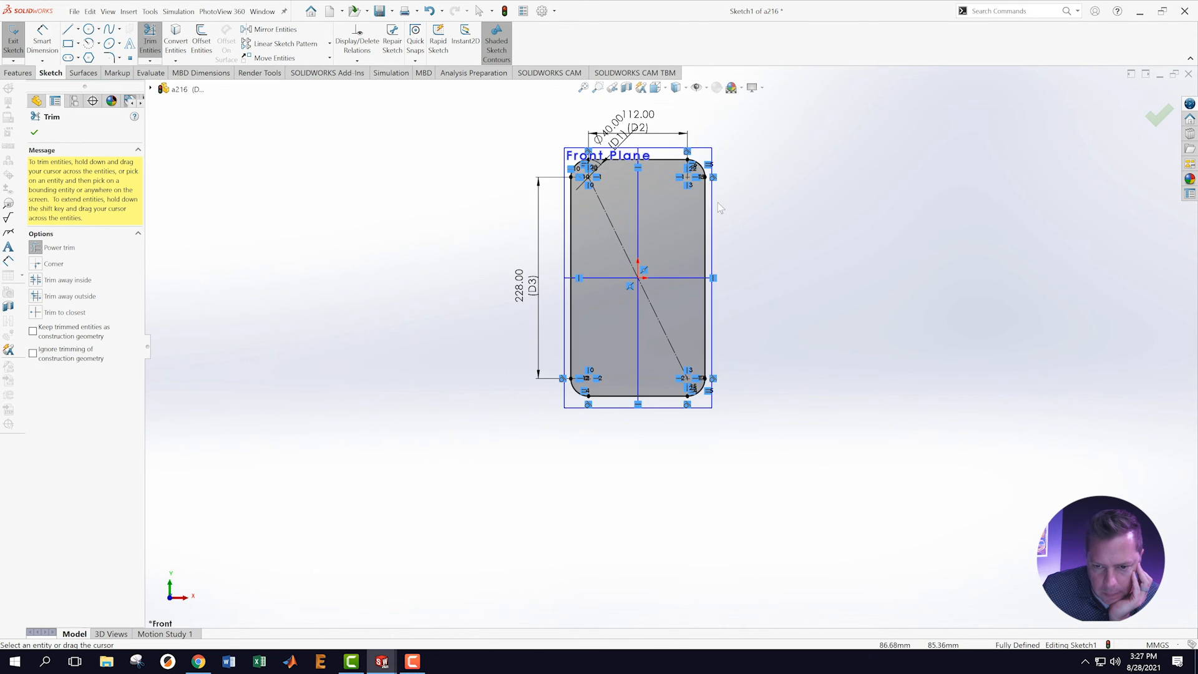
Finish trimming and exit the completed gasket profile sketch
scroll(717, 204, down, 3)
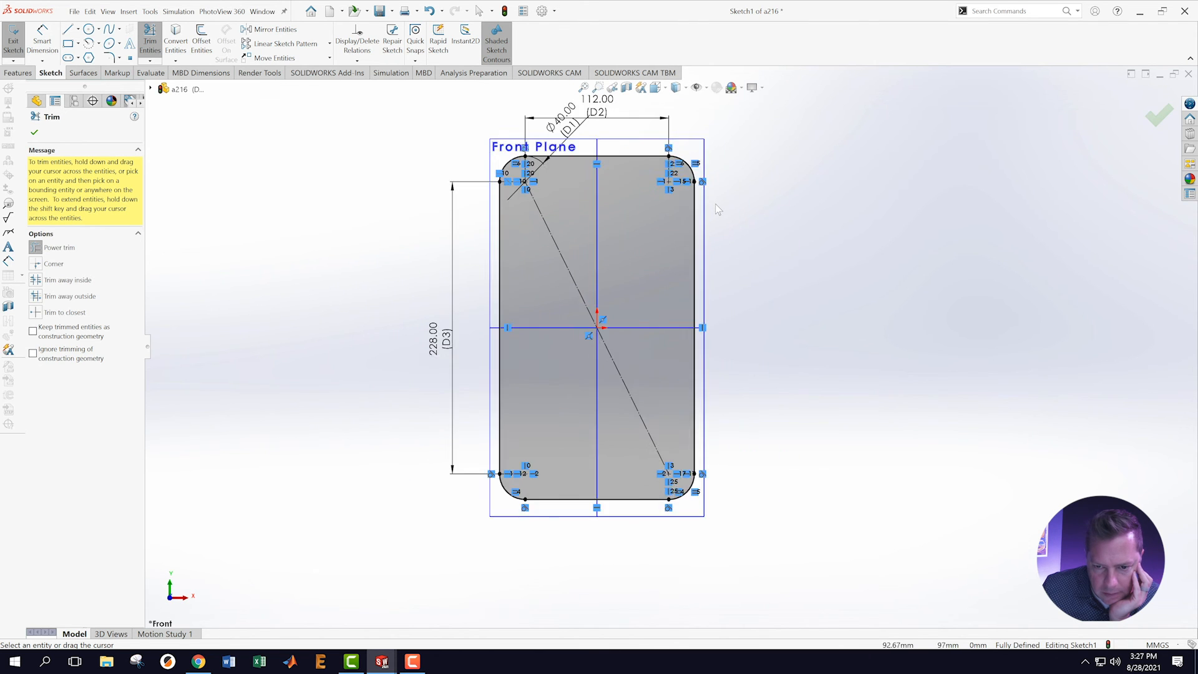
click(34, 133)
scroll(782, 455, up, 4)
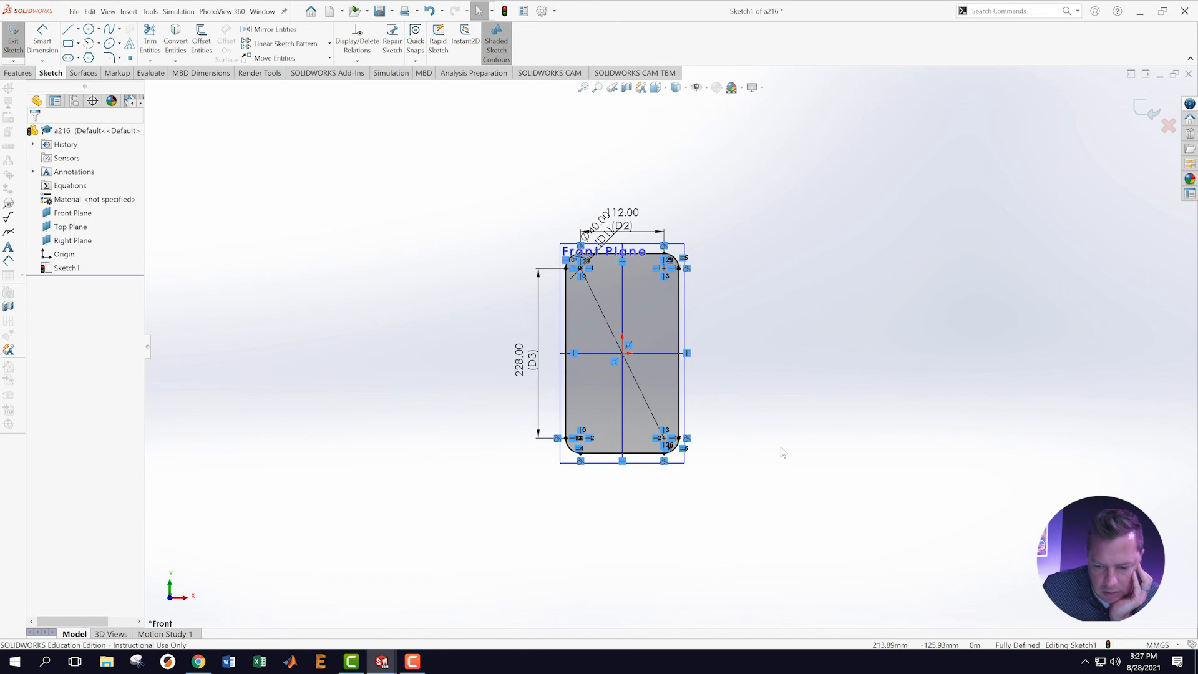
scroll(830, 483, down, 2)
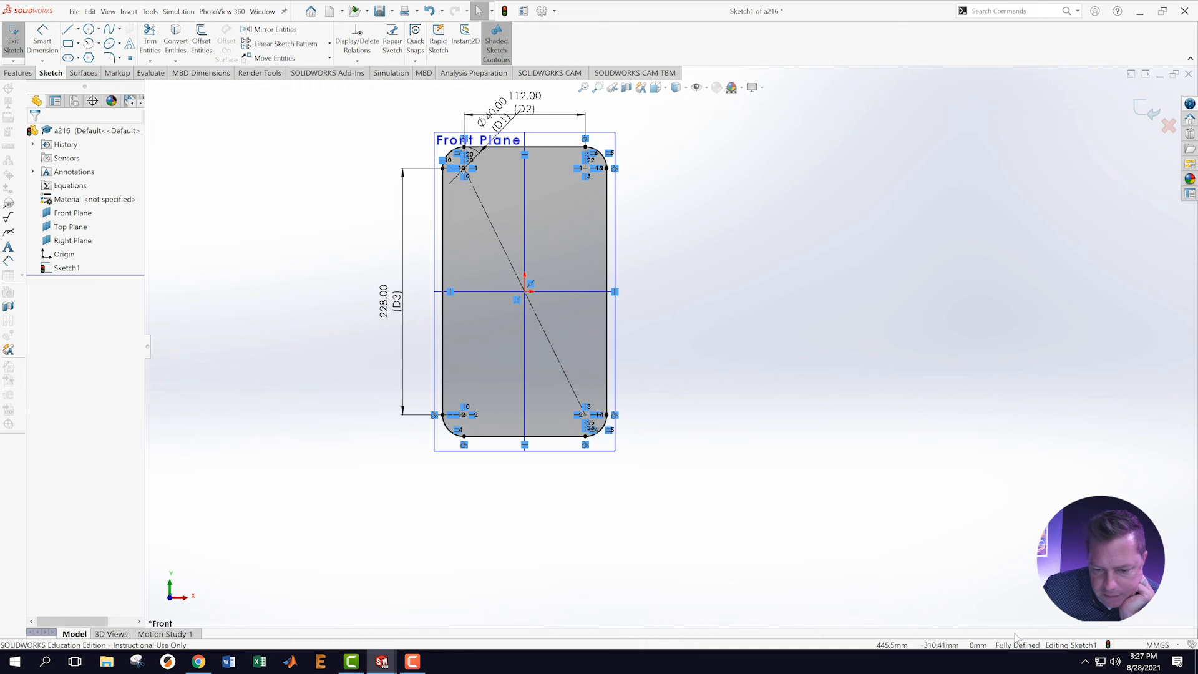
scroll(493, 156, down, 1)
click(681, 552)
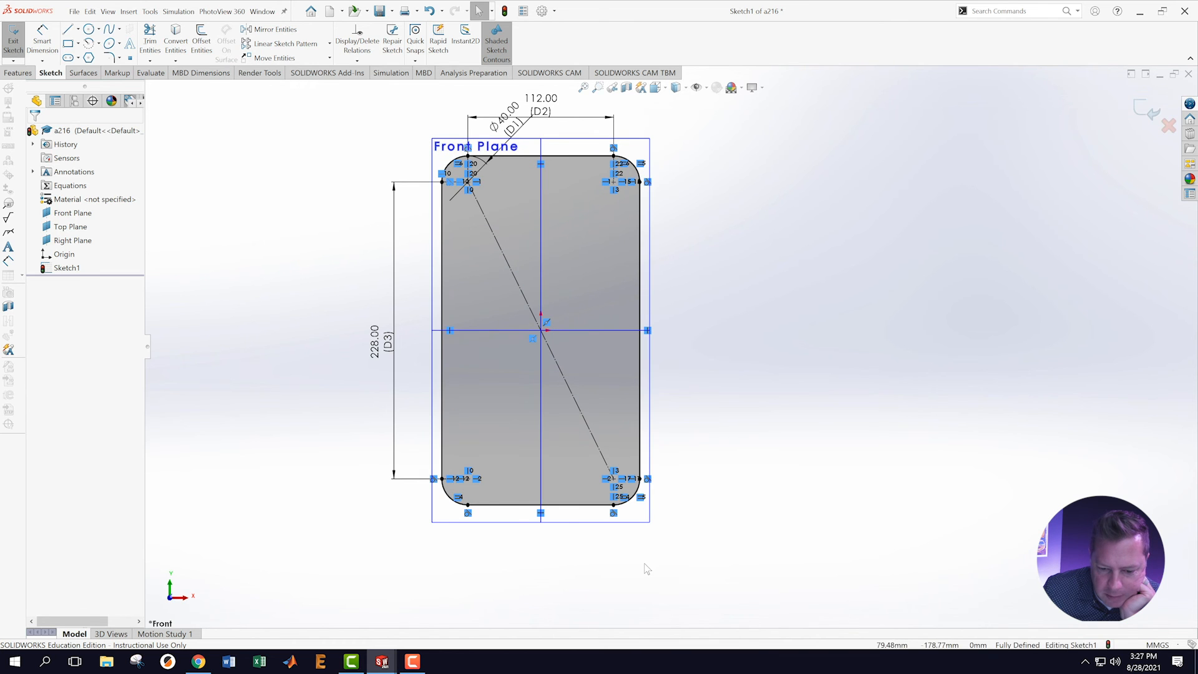
click(465, 522)
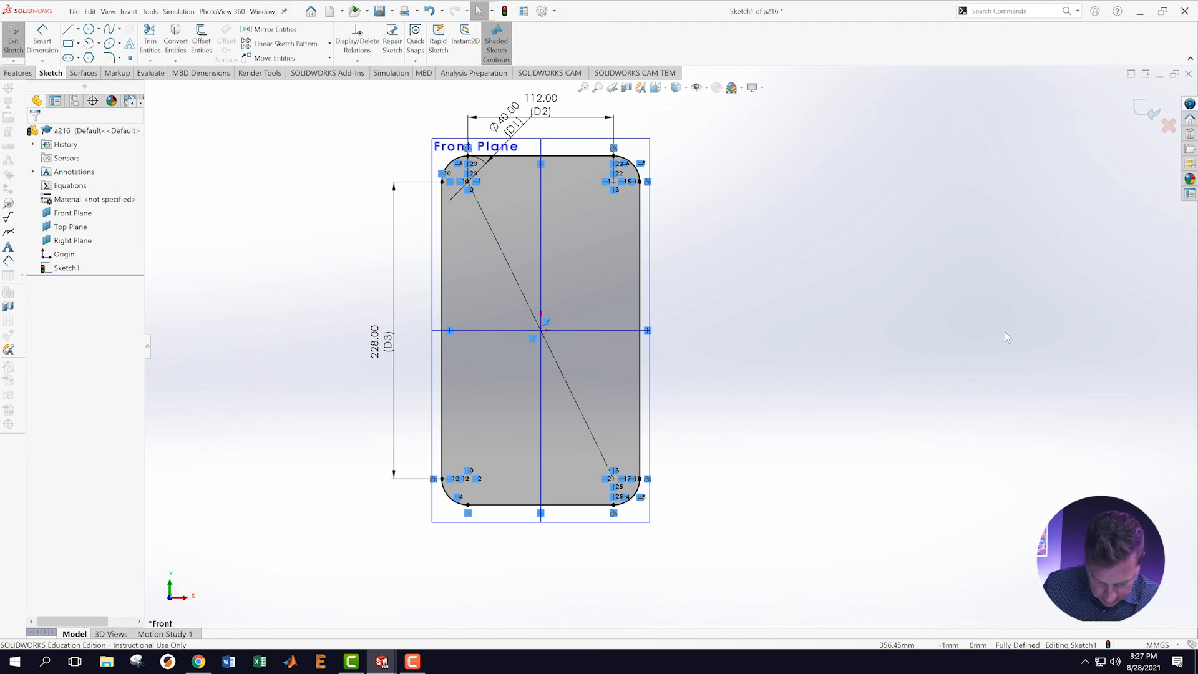
click(1148, 112)
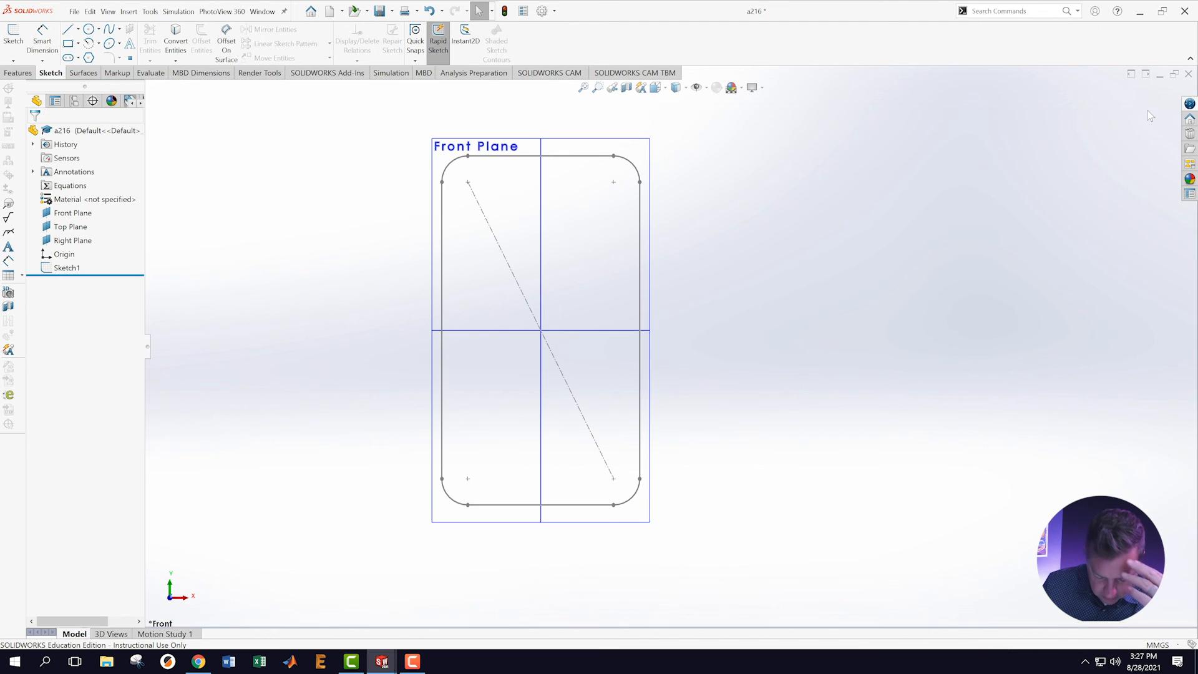
Extrude the gasket profile sketch as a blind boss 2 mm thick
scroll(674, 343, up, 3)
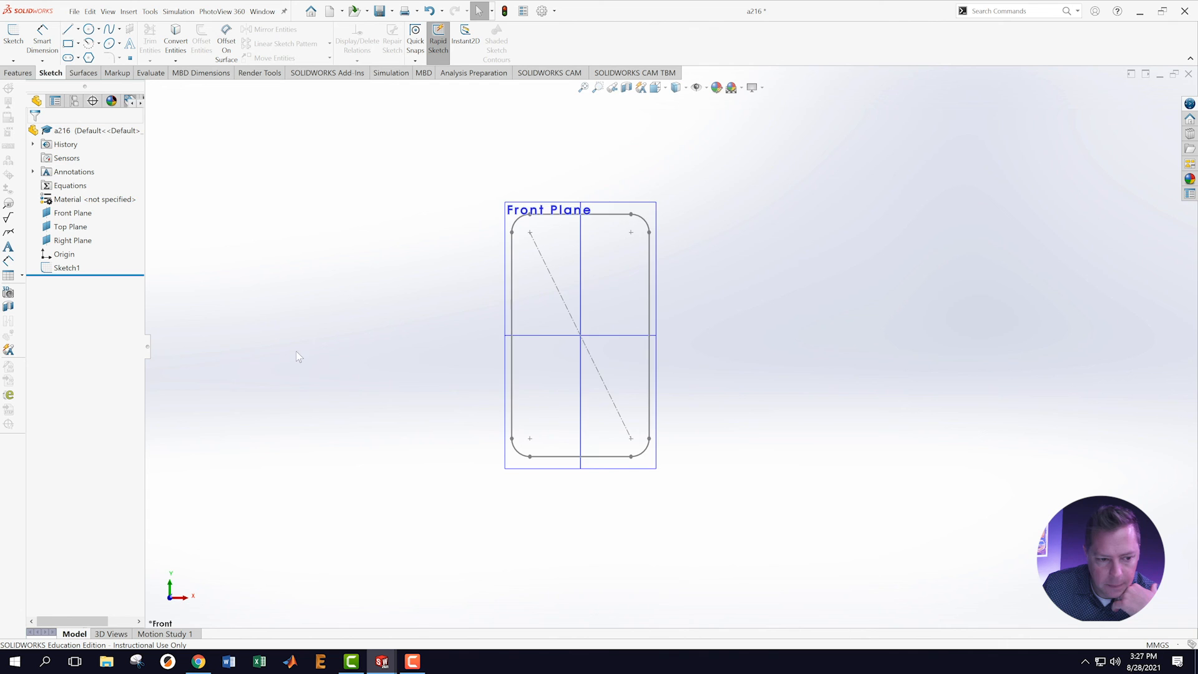
scroll(741, 335, down, 2)
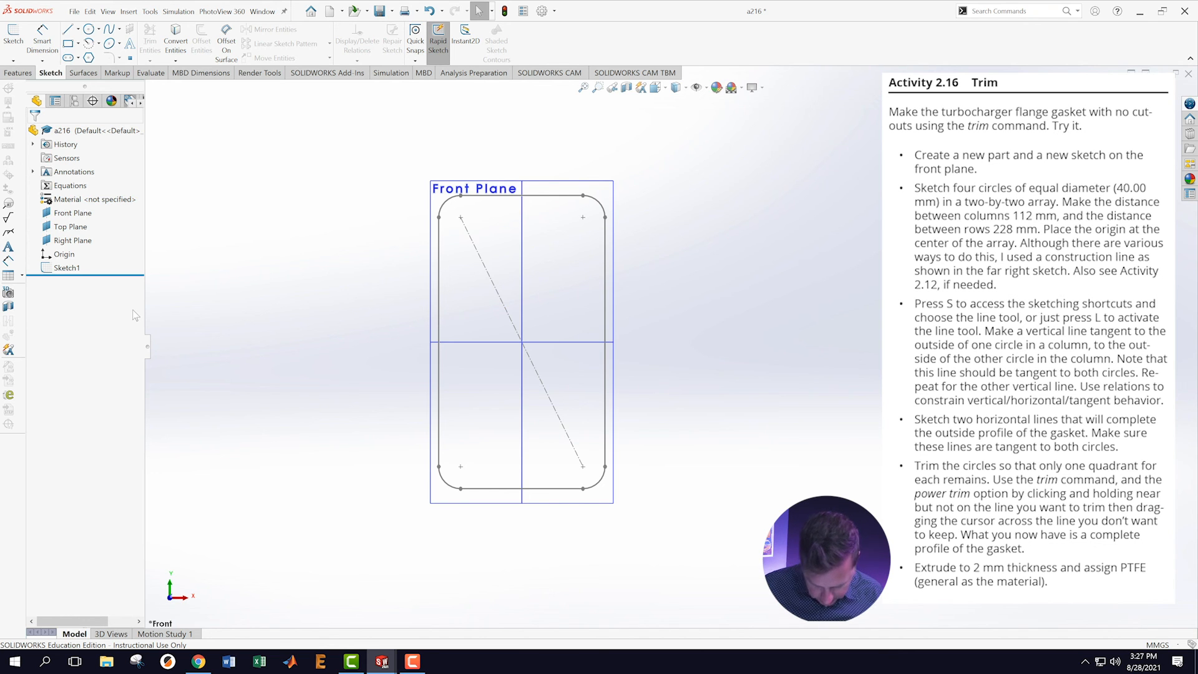
click(67, 267)
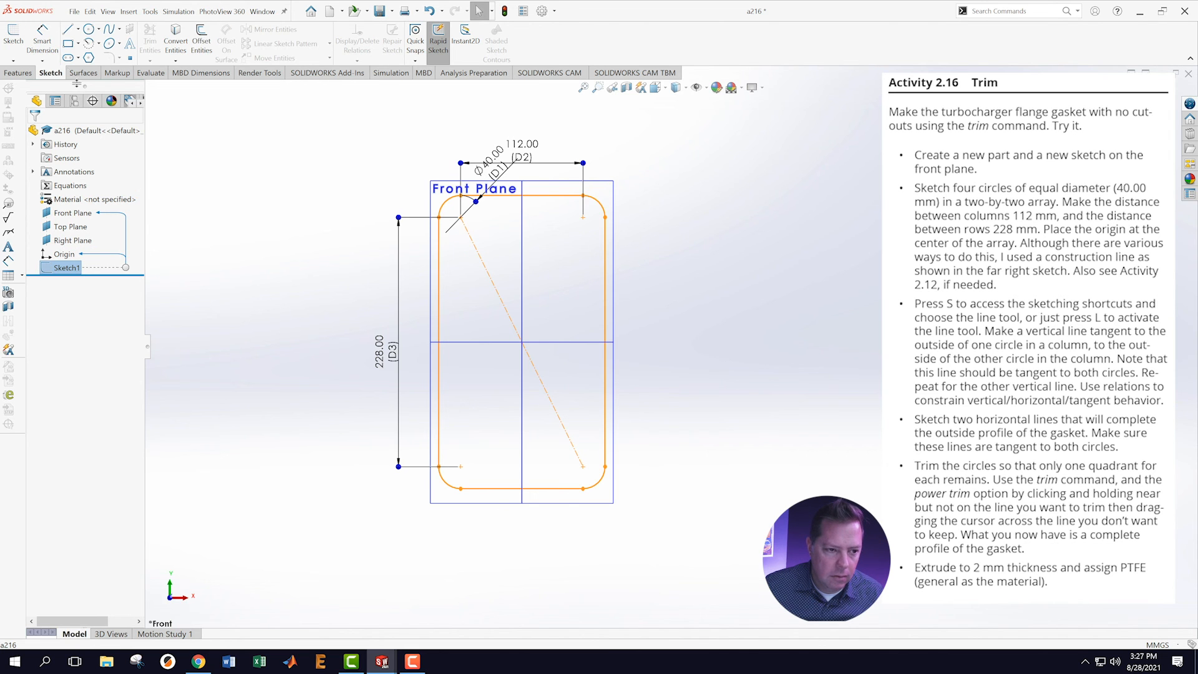
click(17, 73)
click(18, 38)
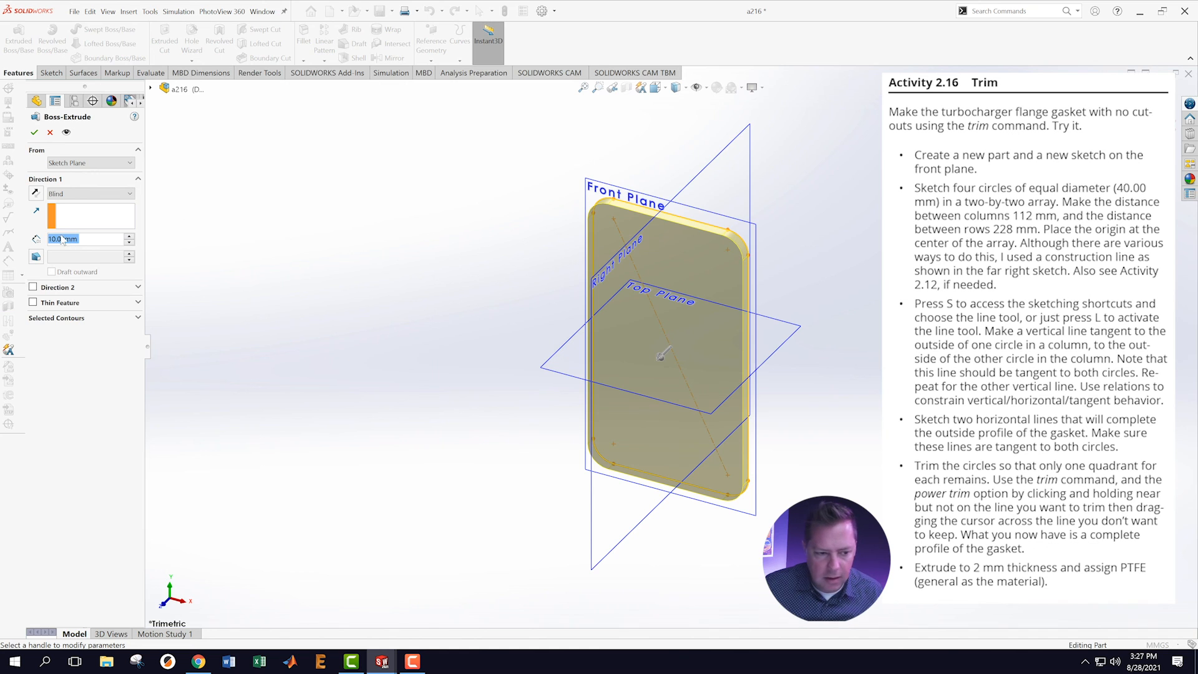
text(2)
key(Return)
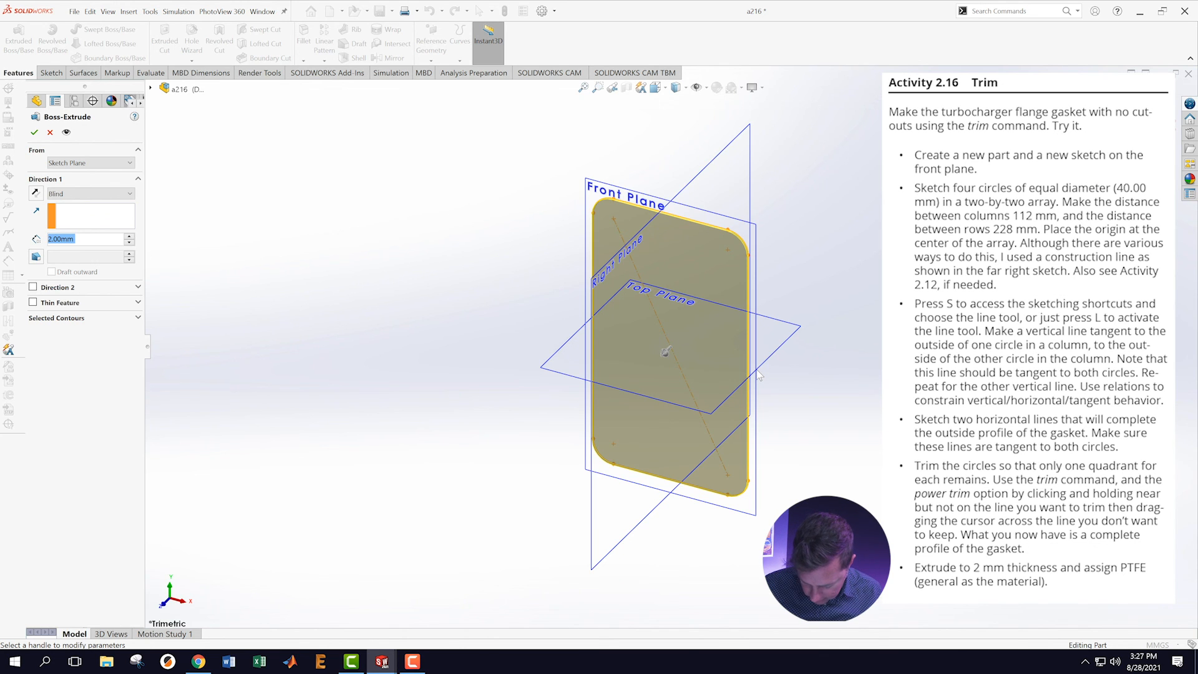
click(35, 133)
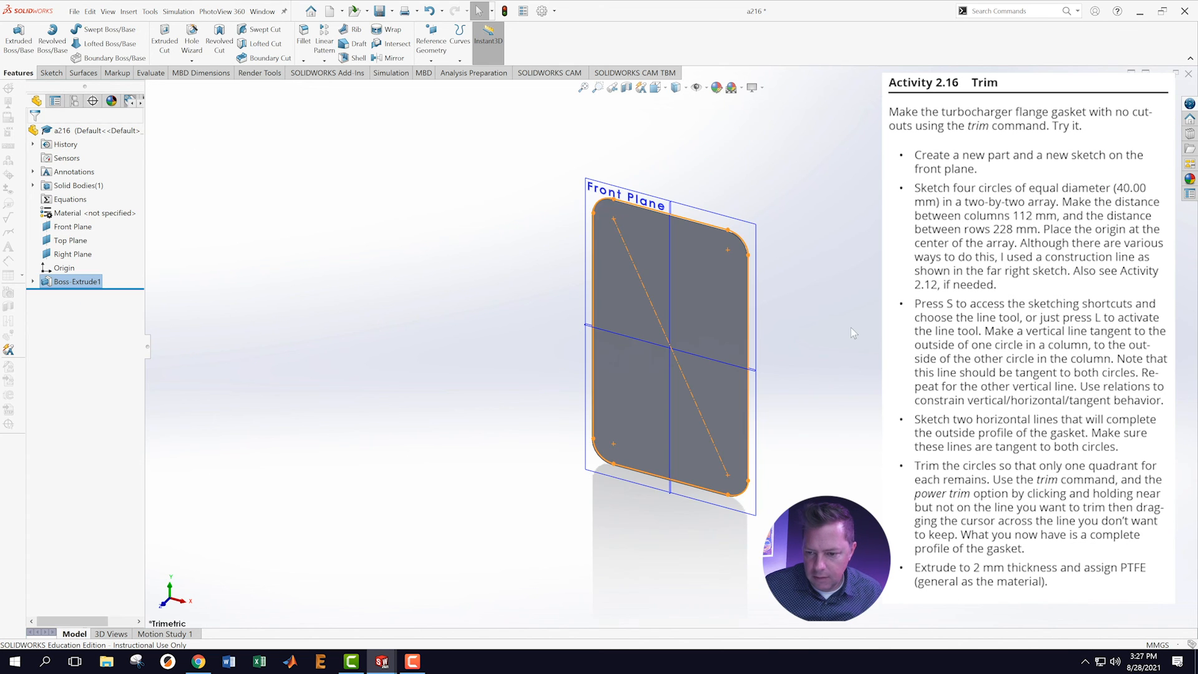
Assign PTFE (general) from the plastics materials to the gasket part
middle_drag(840, 334, 784, 336)
middle_drag(773, 390, 399, 321)
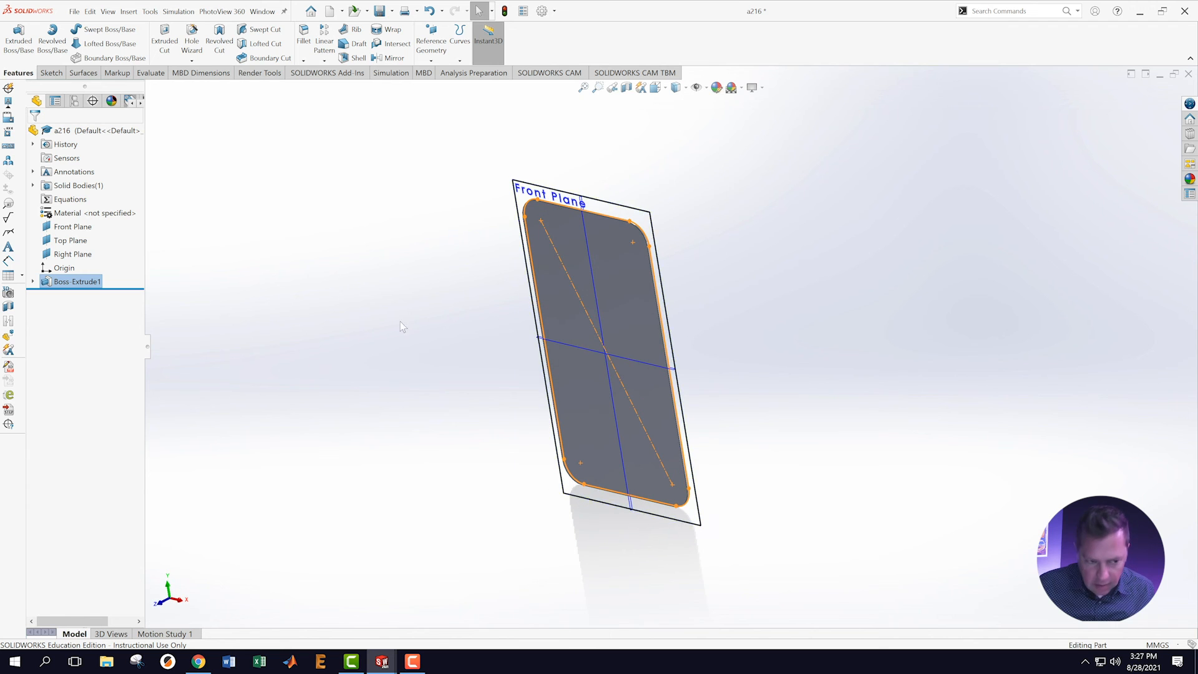
right_click(65, 213)
click(97, 220)
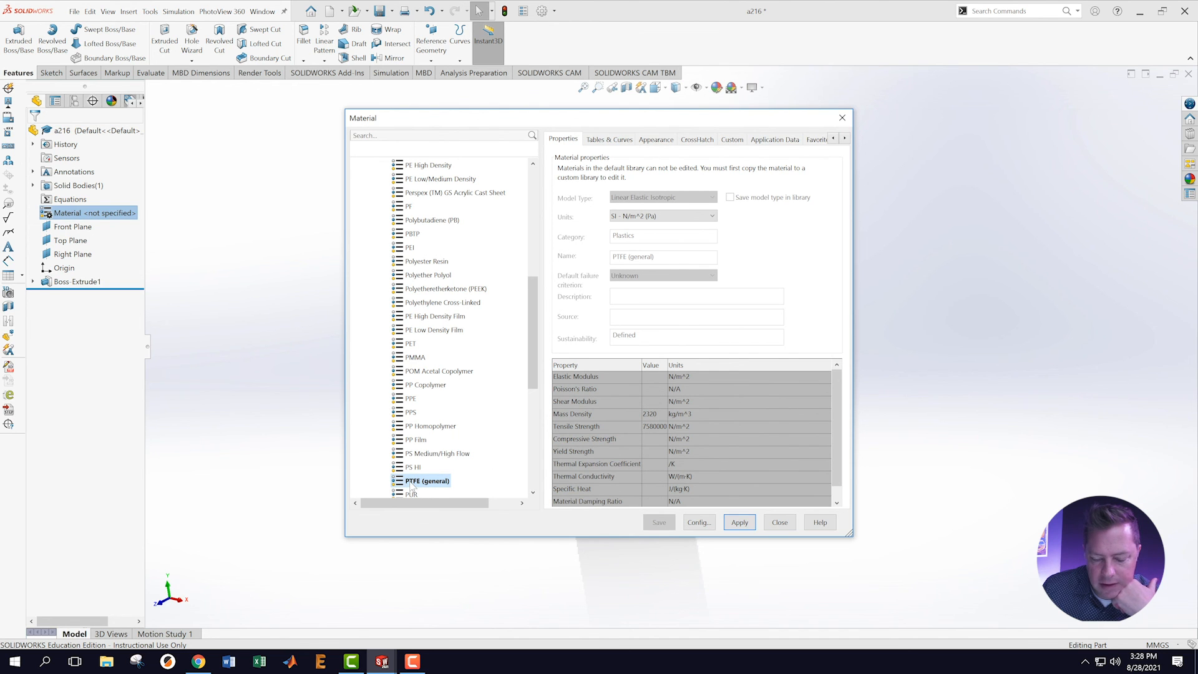
click(739, 522)
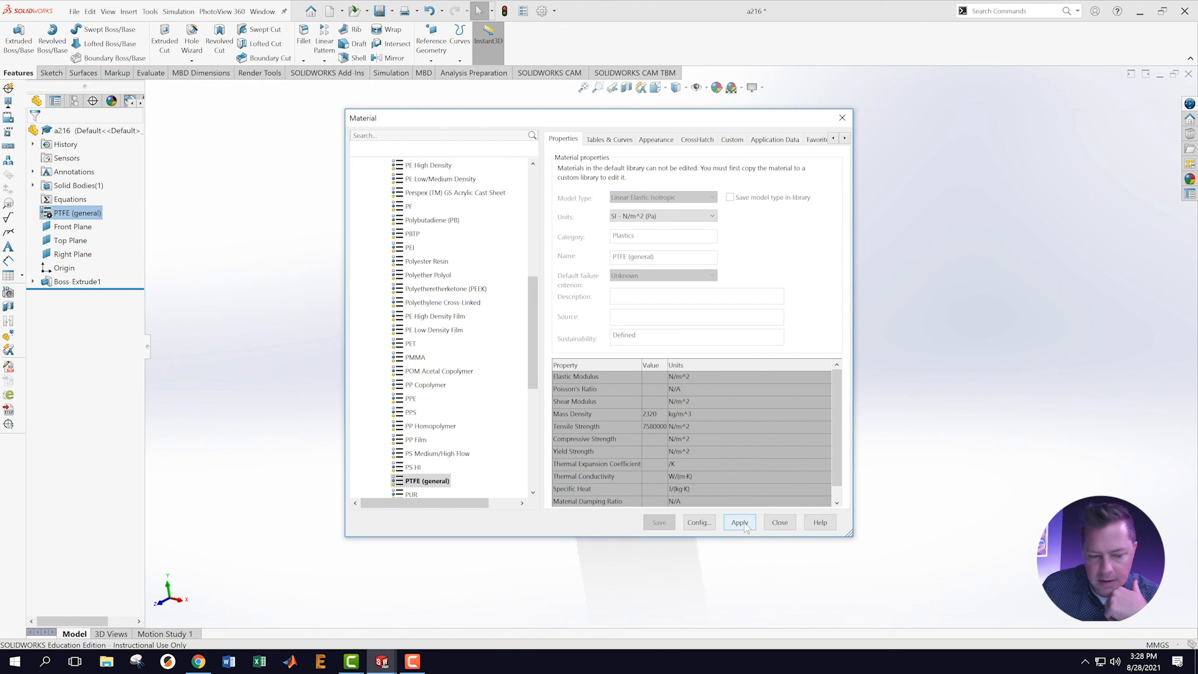
click(779, 523)
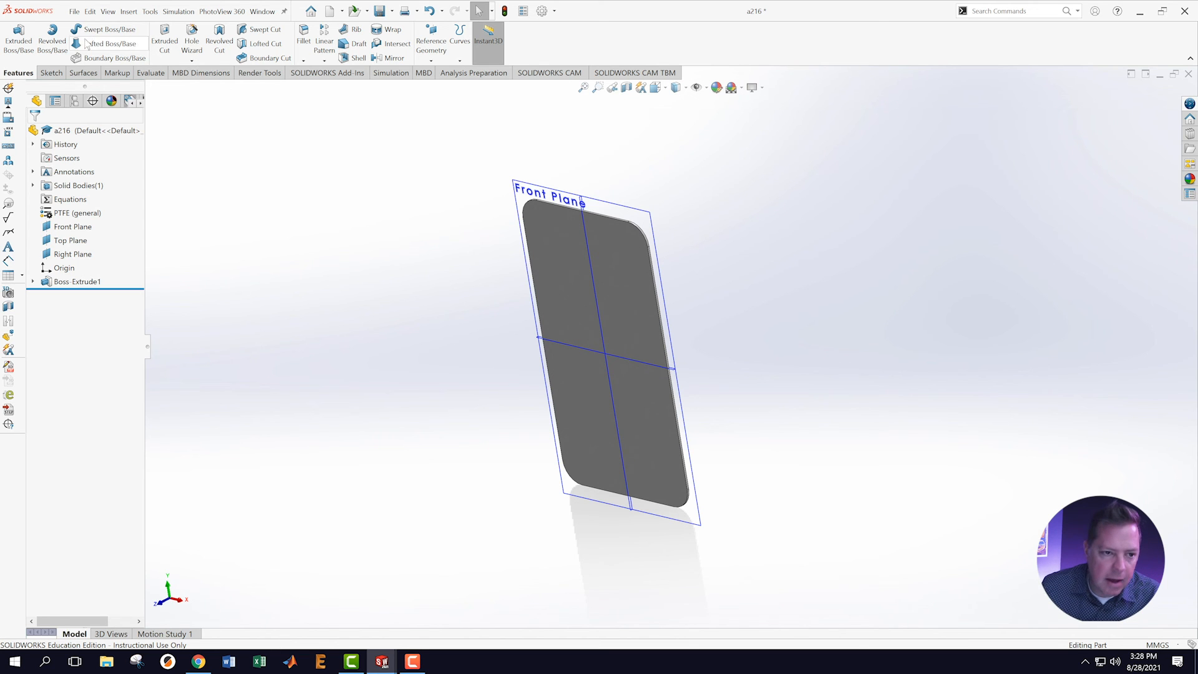
Check the mass properties of the gasket part and close the report
click(152, 73)
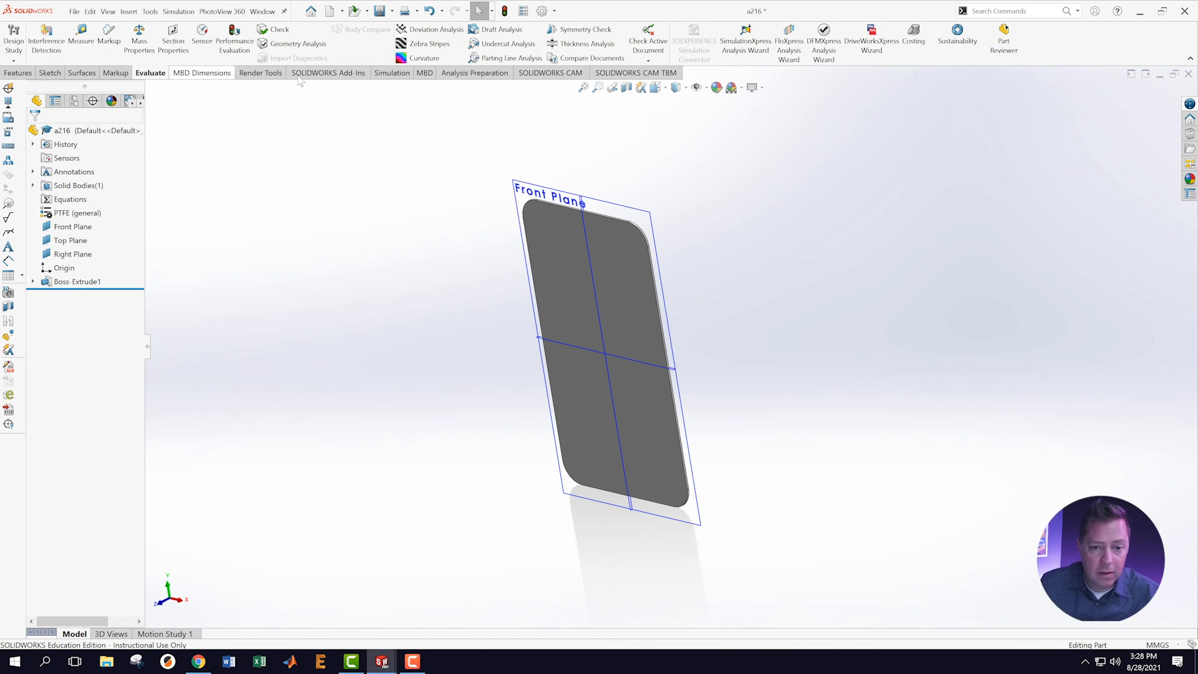
click(133, 35)
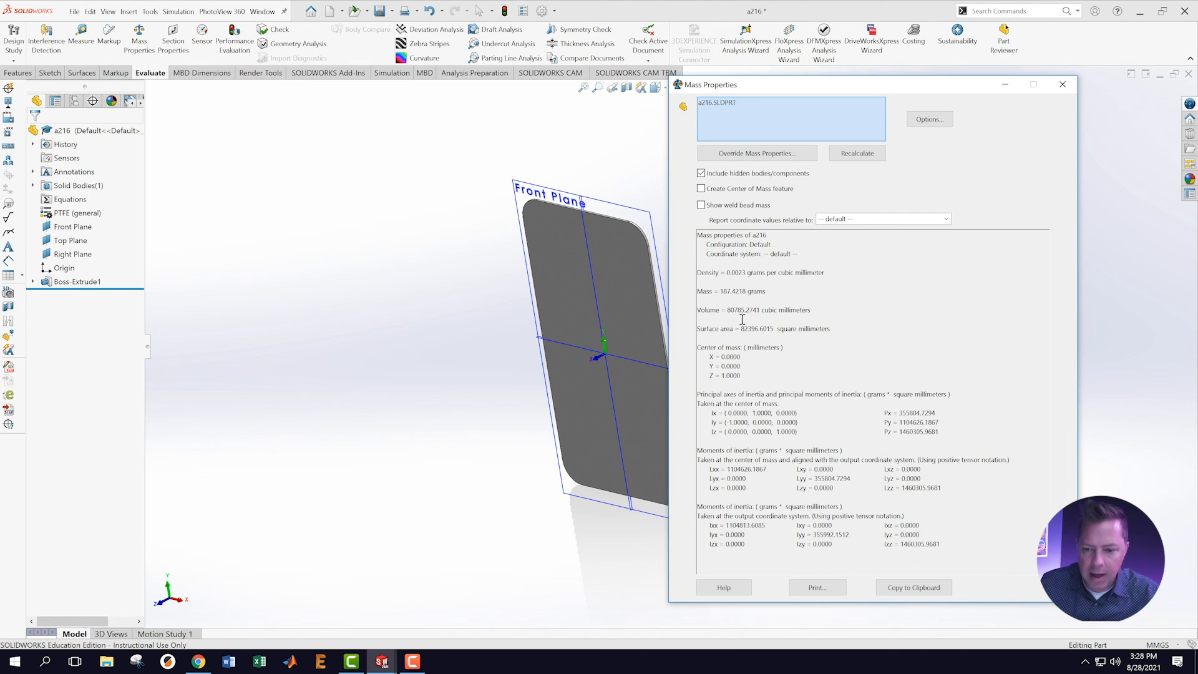
click(463, 381)
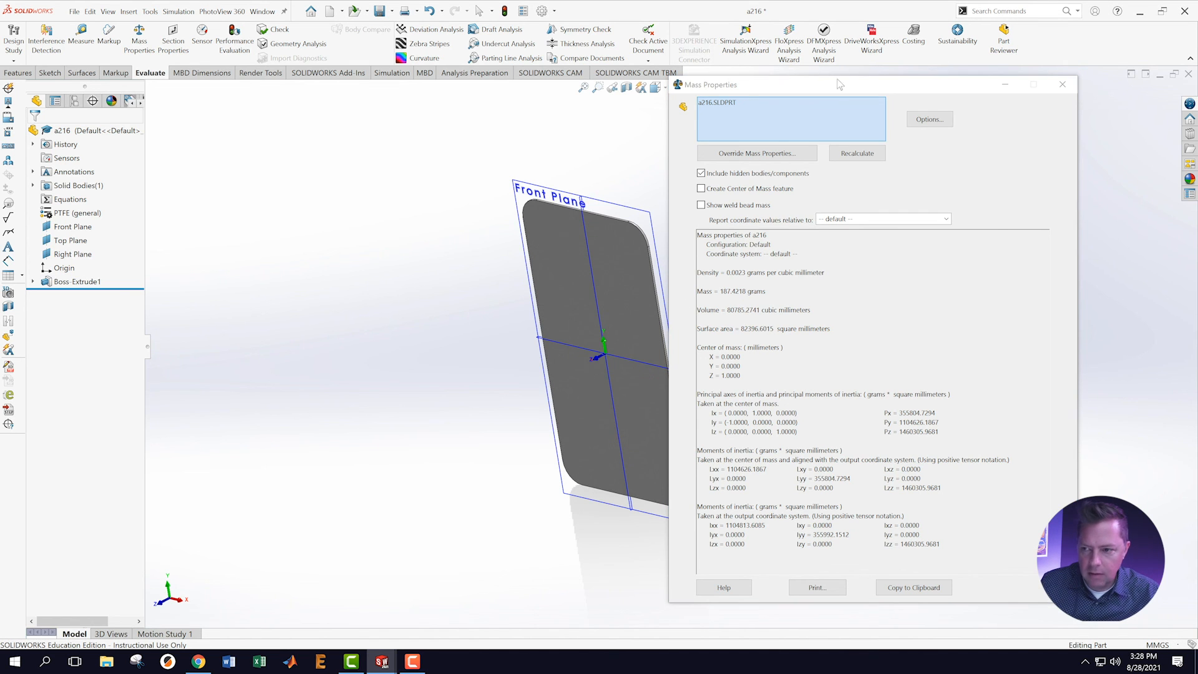
click(1063, 84)
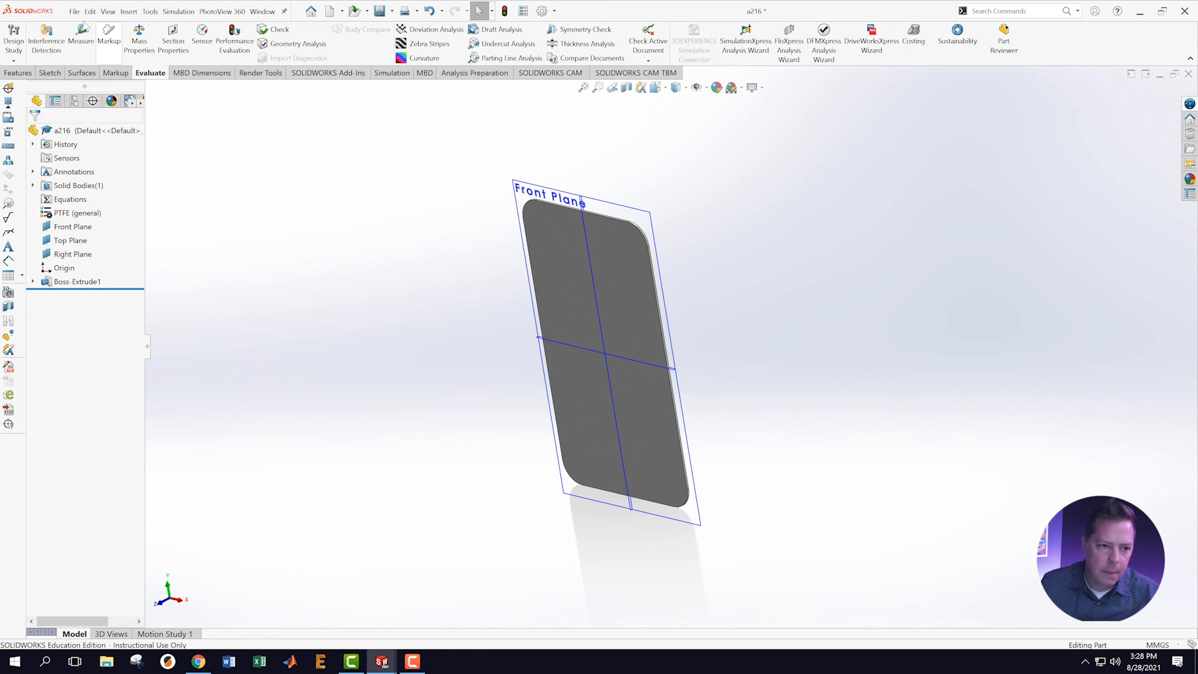